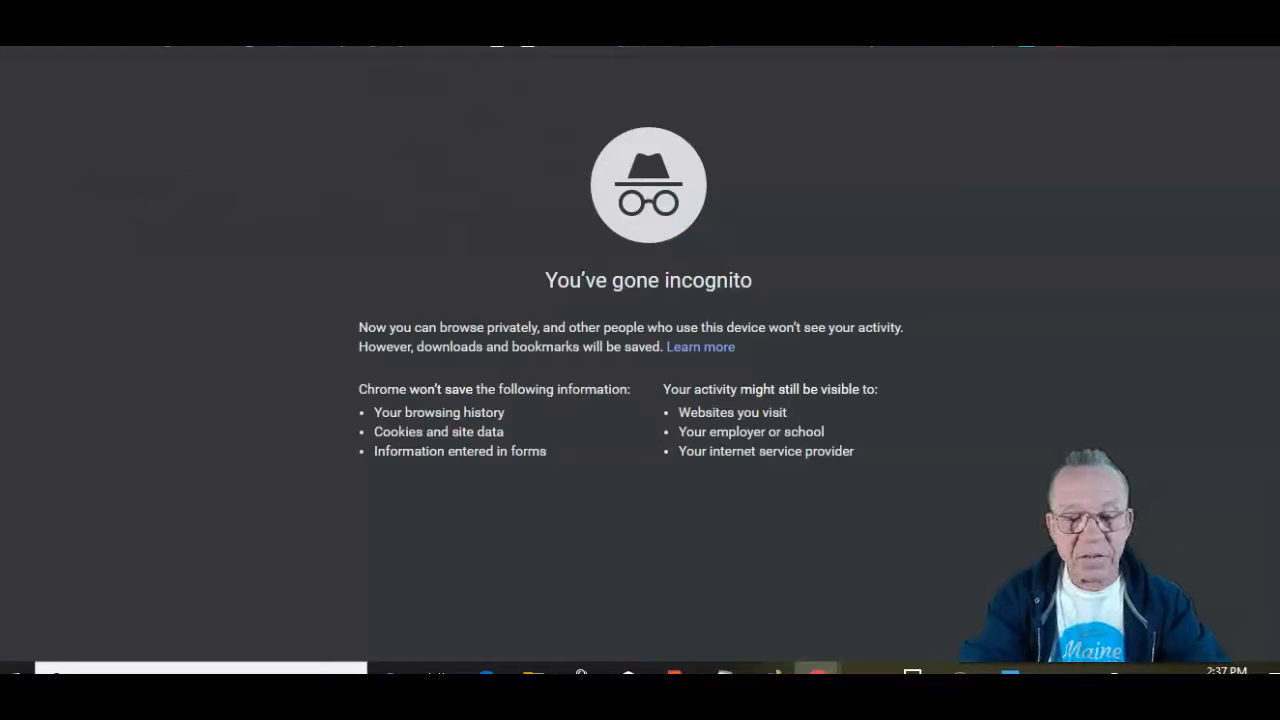
Open the Facebook website and go to the email or phone field of the login form.
type("faCEBOOK")
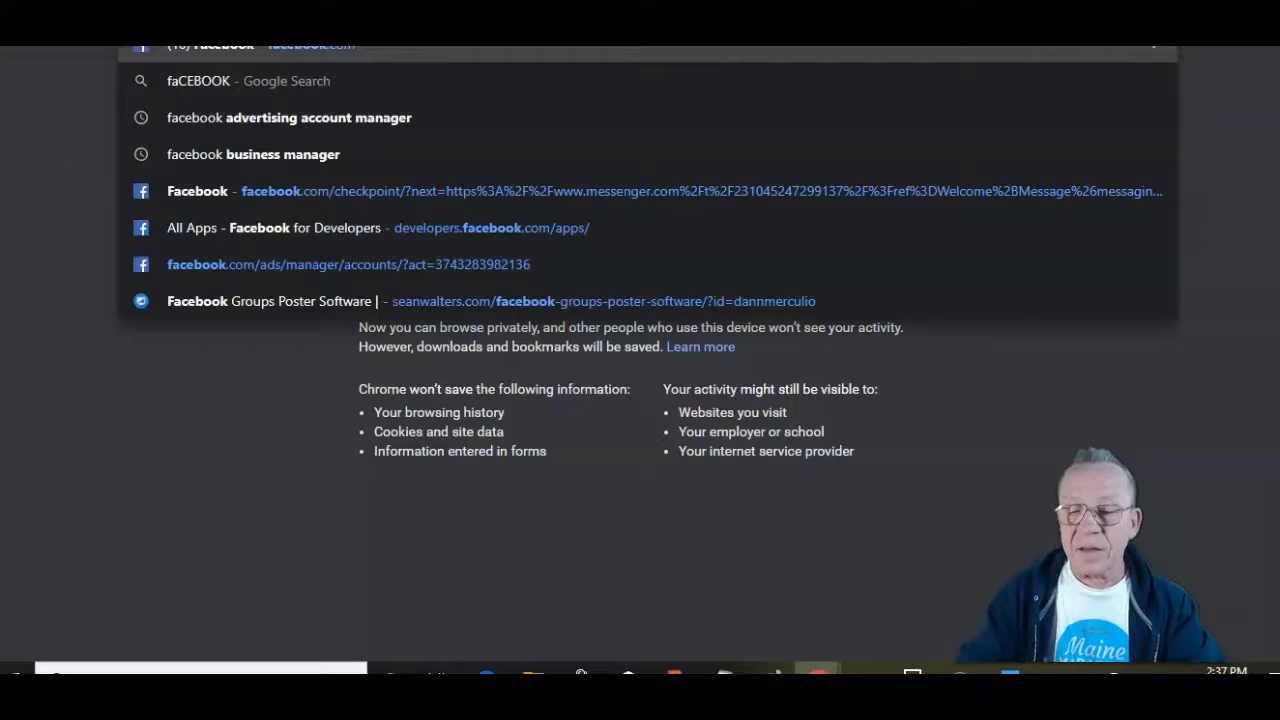
key("Return")
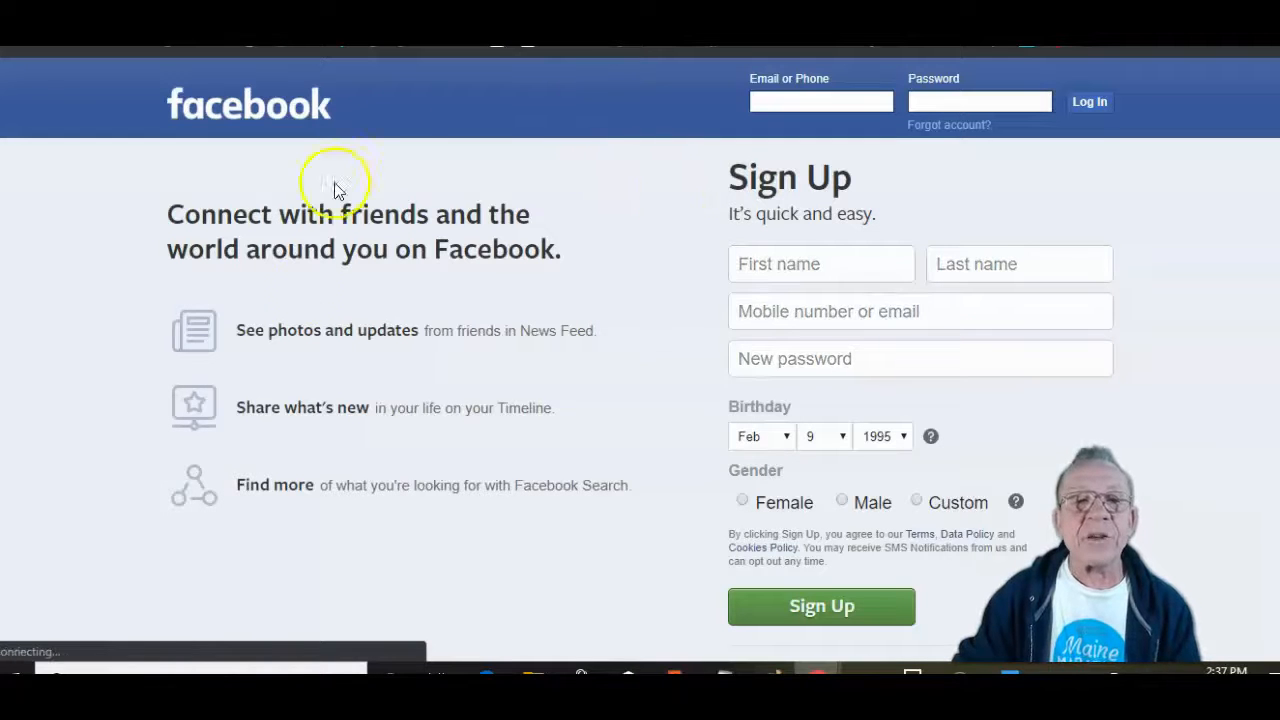
left_click(865, 104)
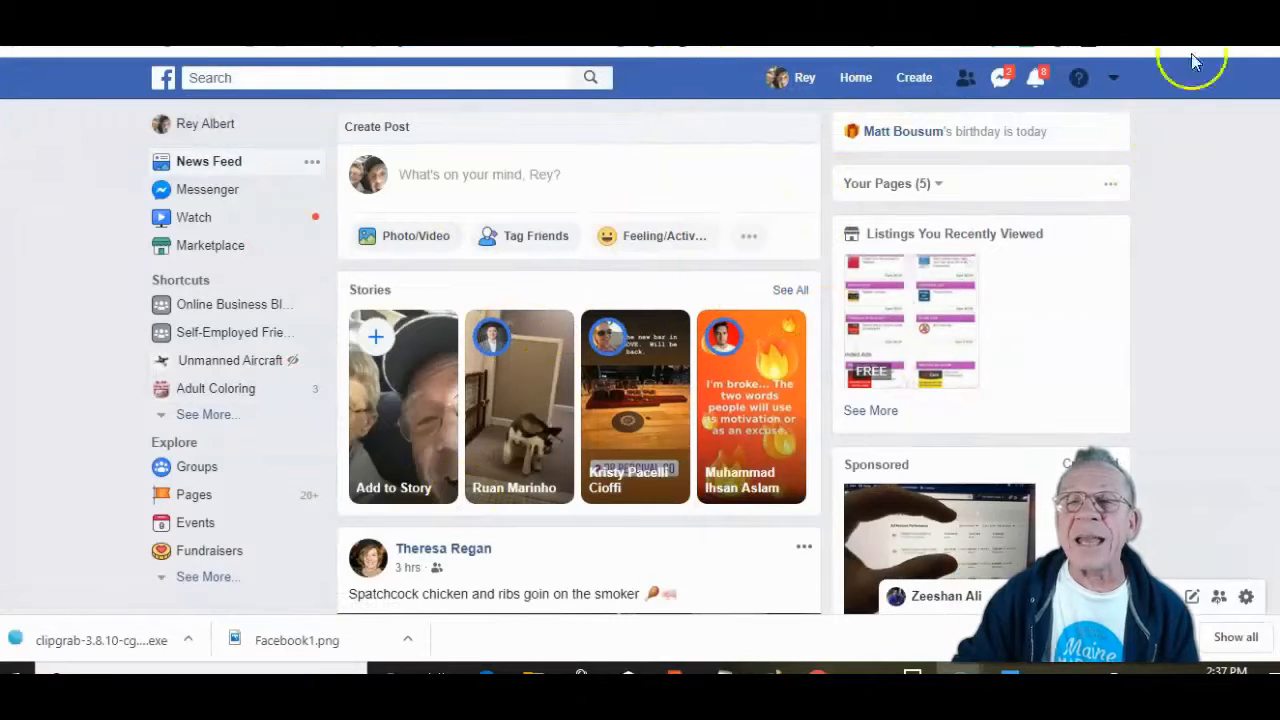
Start creating a new Facebook Page of the Business or Brand type.
left_click(918, 84)
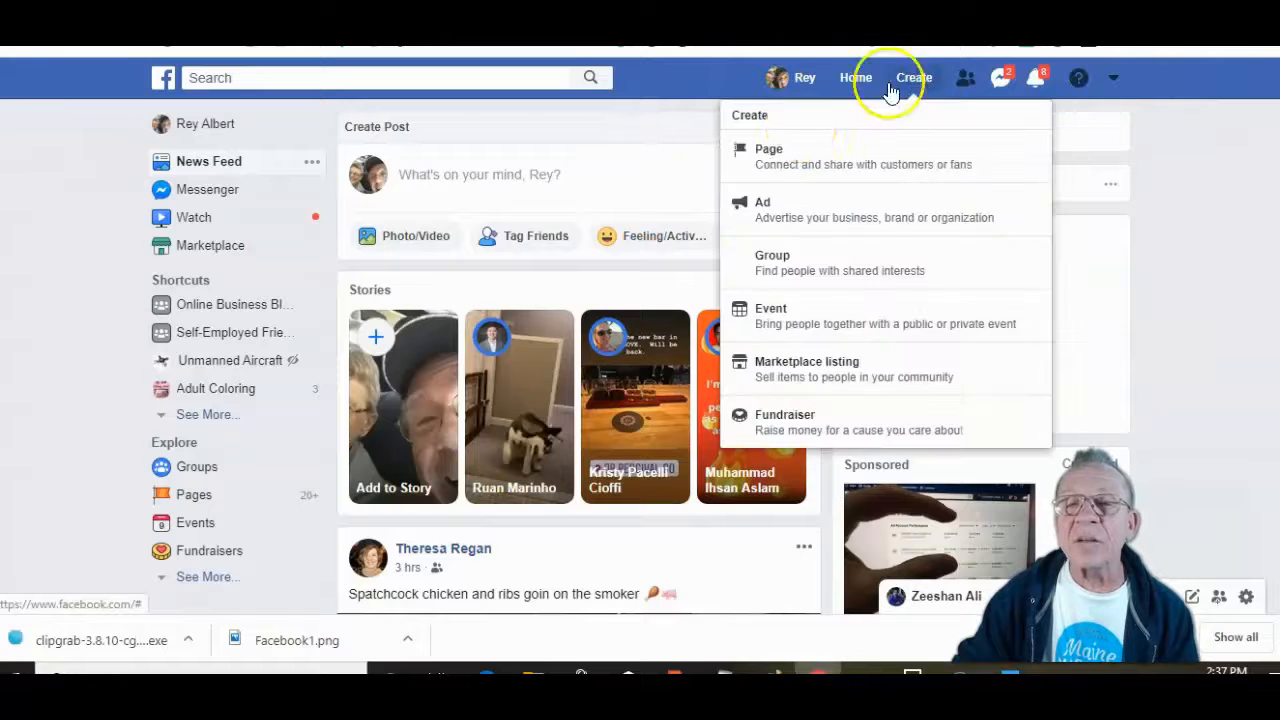
left_click(800, 155)
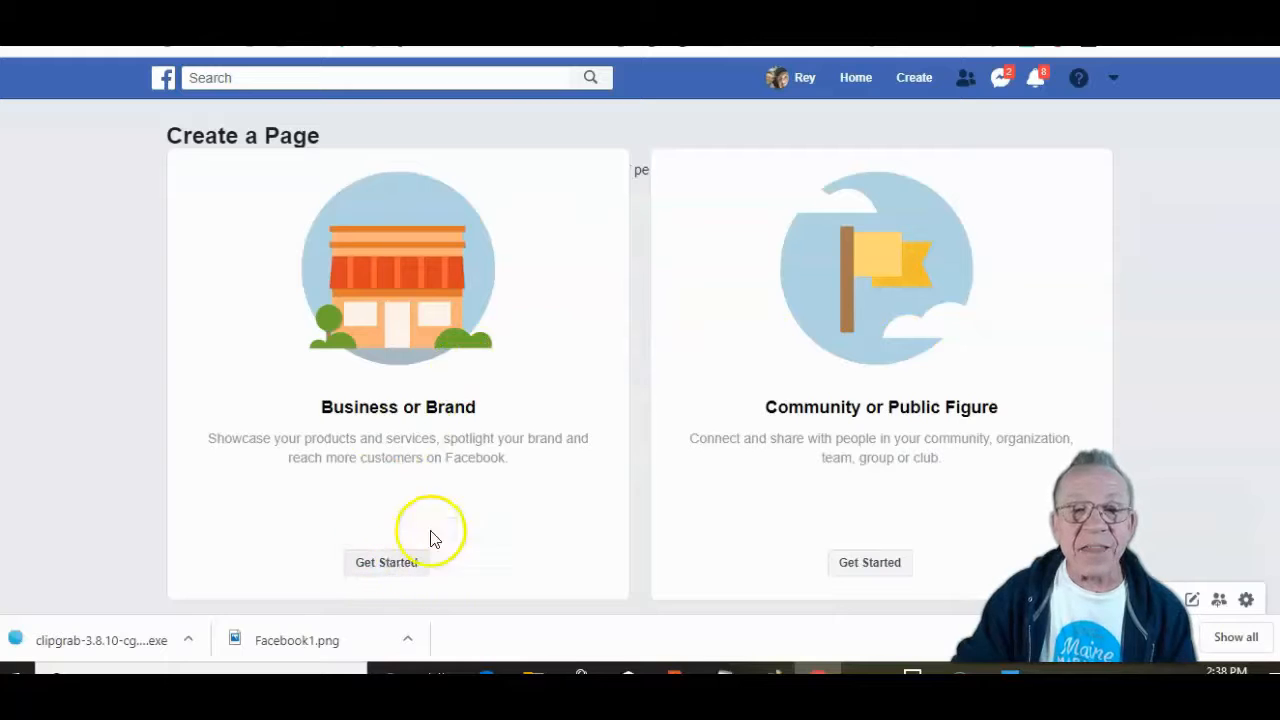
left_click(381, 568)
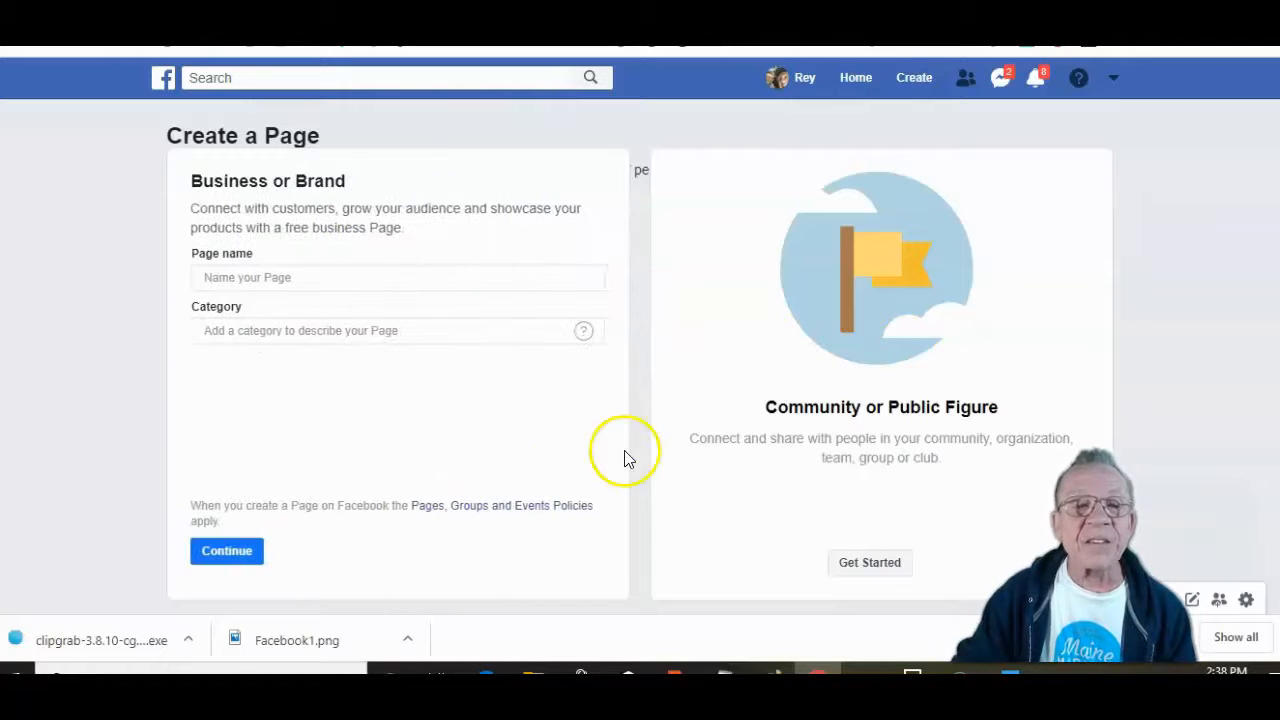
Name the new Page "EBusiness Marketing".
left_click(282, 281)
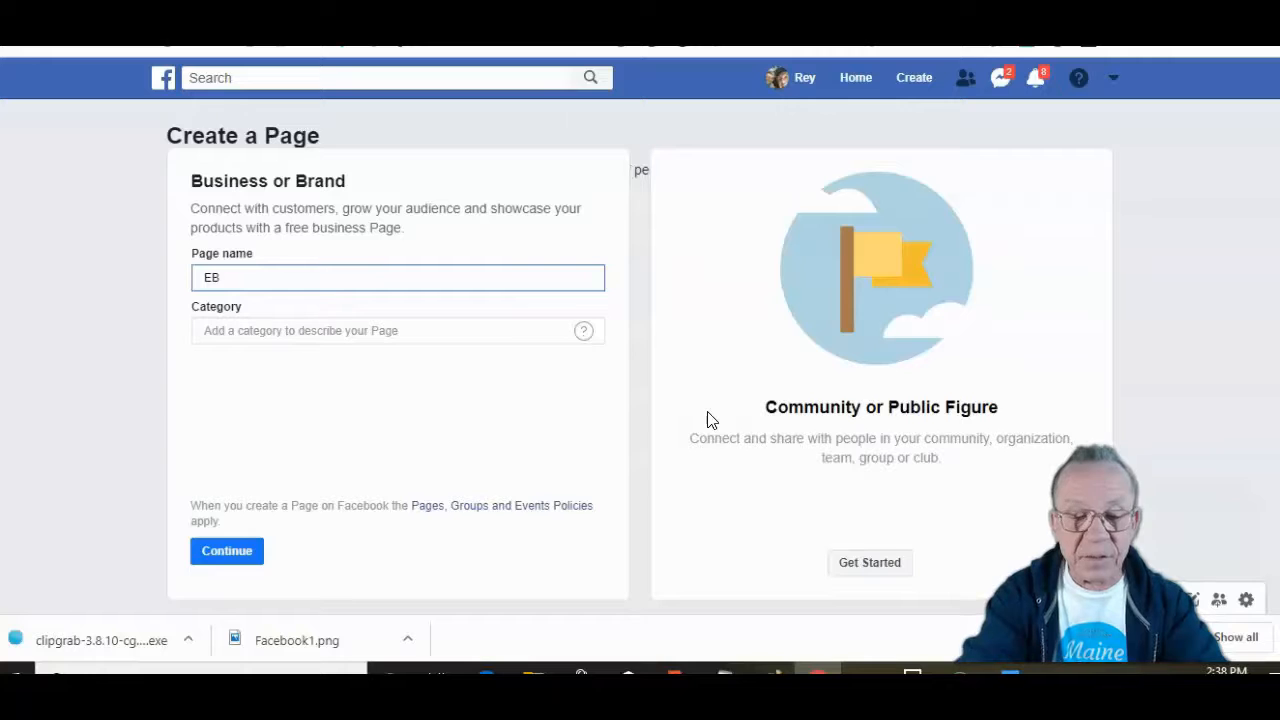
key("BackSpace")
key("BackSpace")
key("BackSpace")
key("BackSpace")
key("BackSpace")
key("BackSpace")
key("BackSpace")
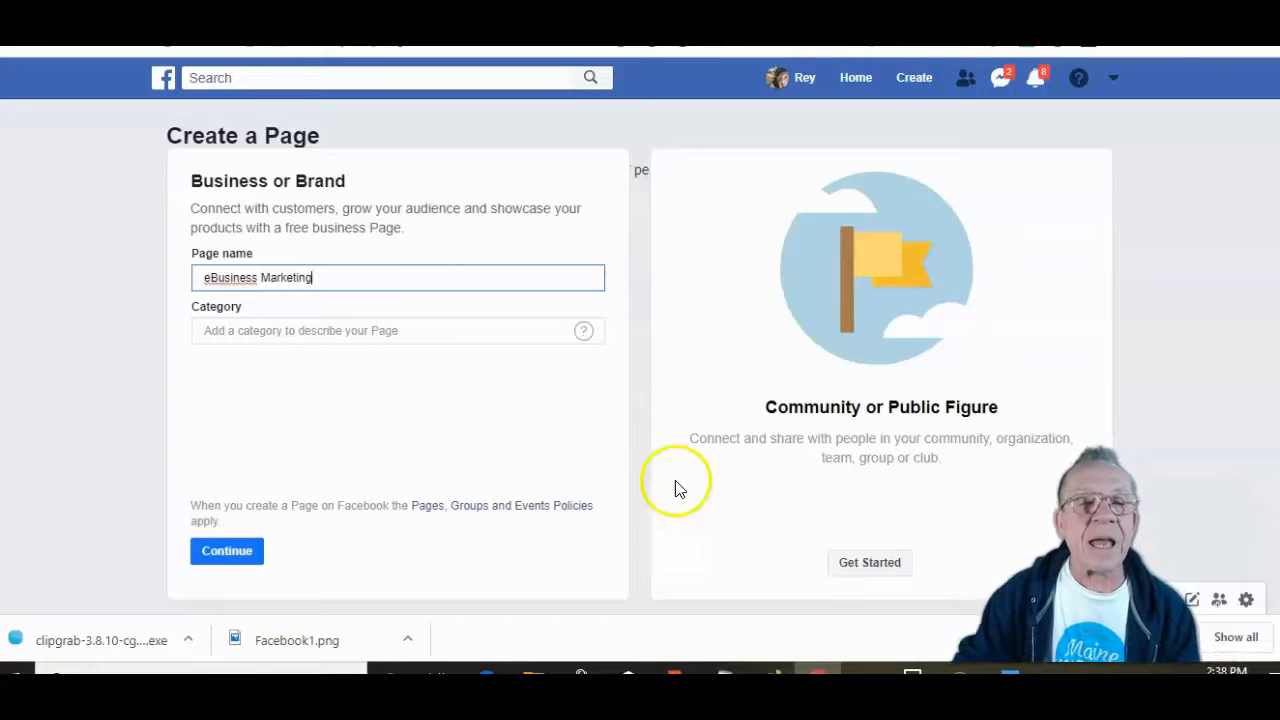
Search the Page categories for "marketi" and choose Internet Marketing Service.
left_click(252, 331)
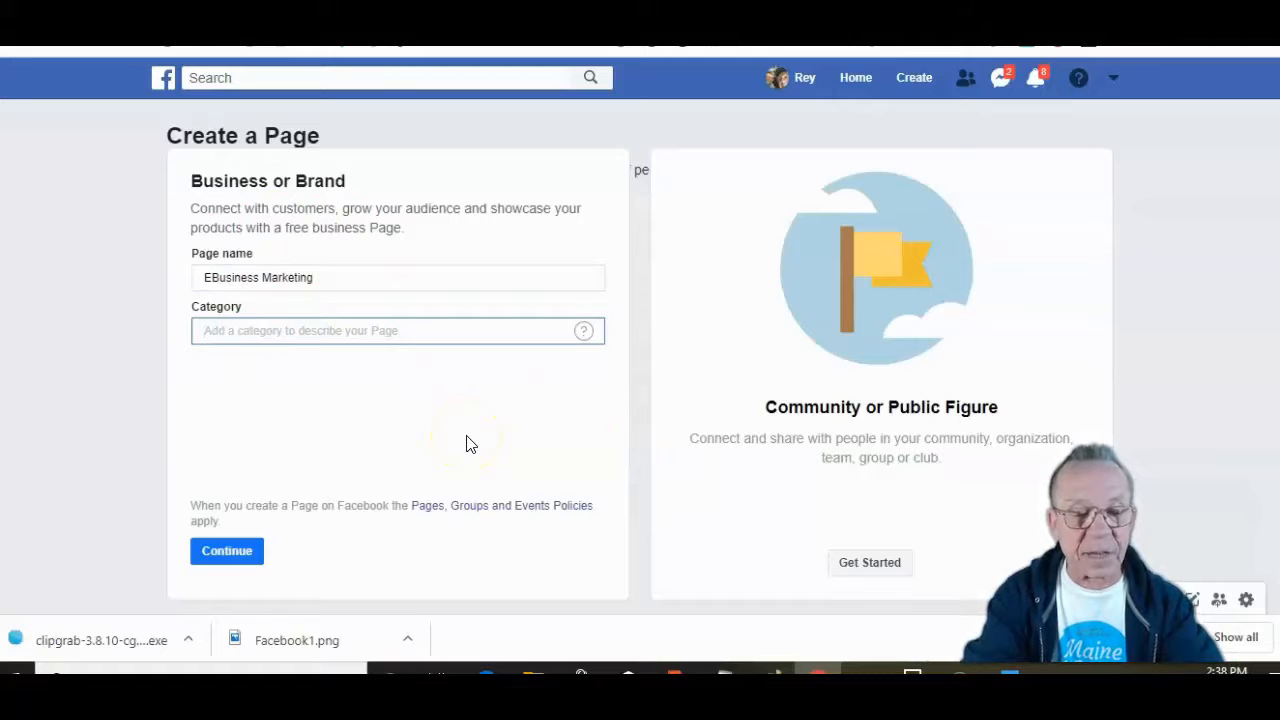
type("marketi")
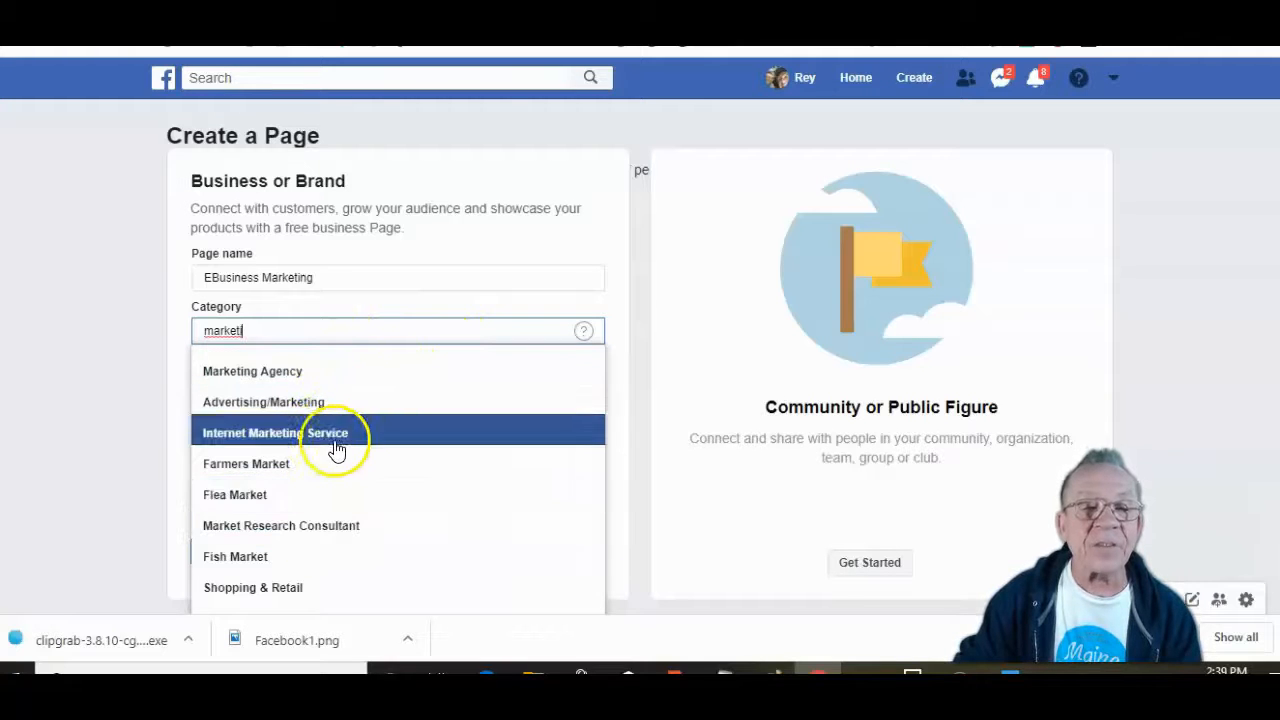
scroll(405, 573, "down", 1)
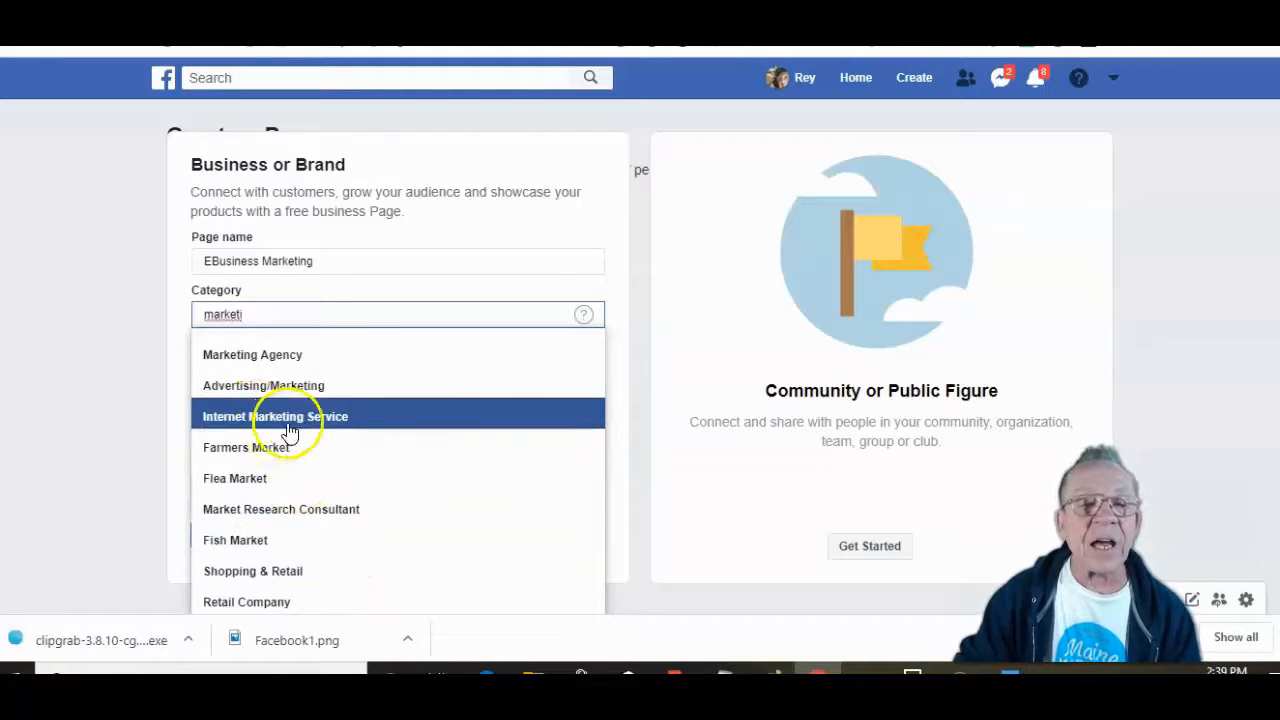
left_click(322, 428)
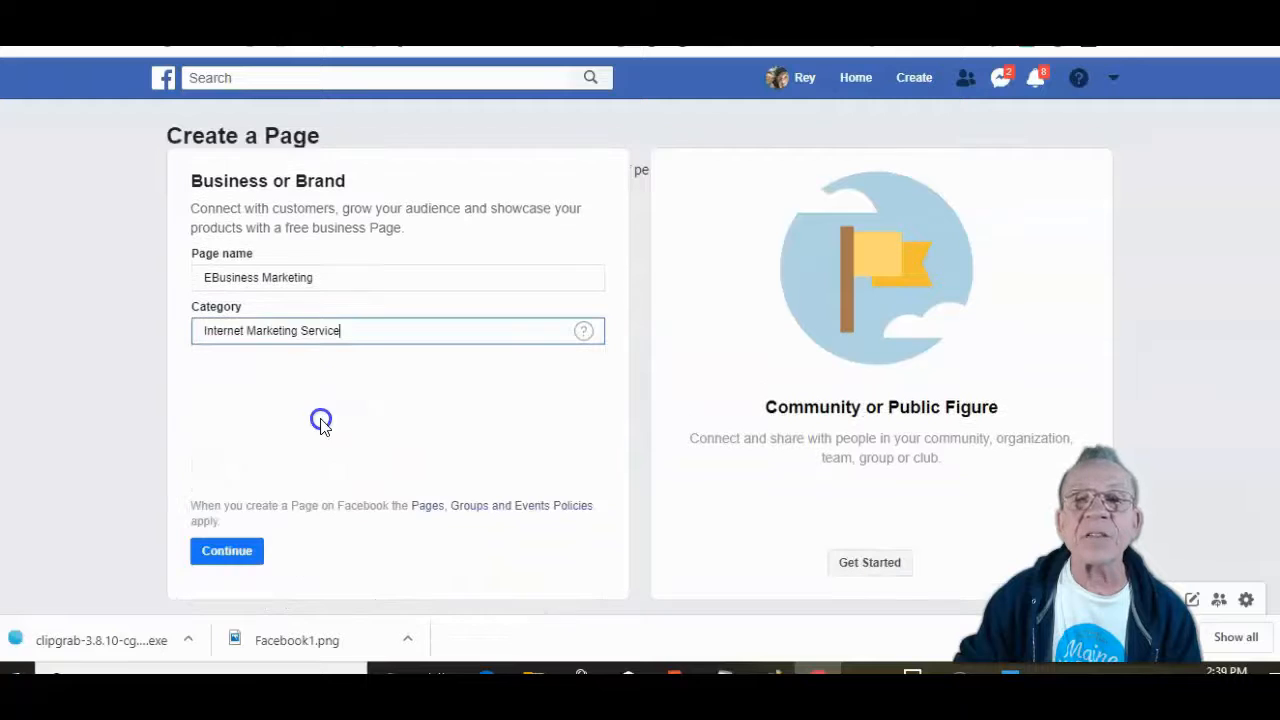
Fill in the business's street address, postal code, phone number and city and state, and submit the Page details.
left_click(268, 339)
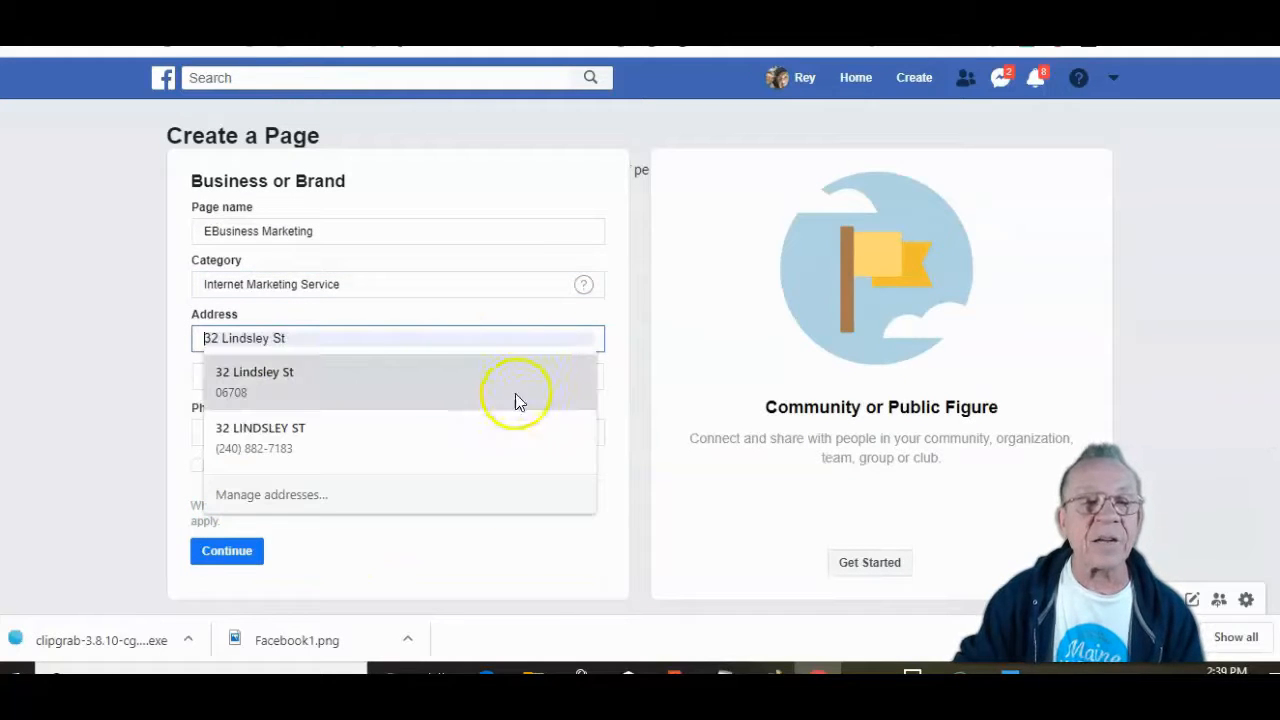
left_click(443, 377)
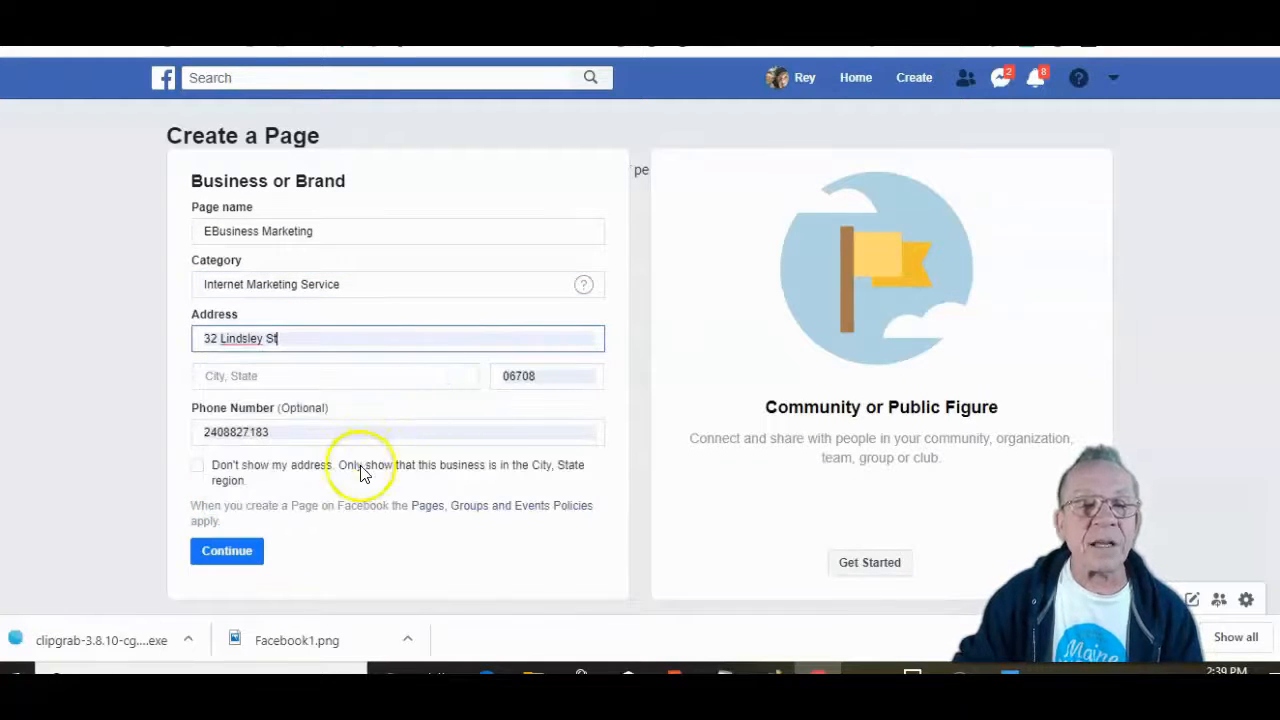
left_click(227, 552)
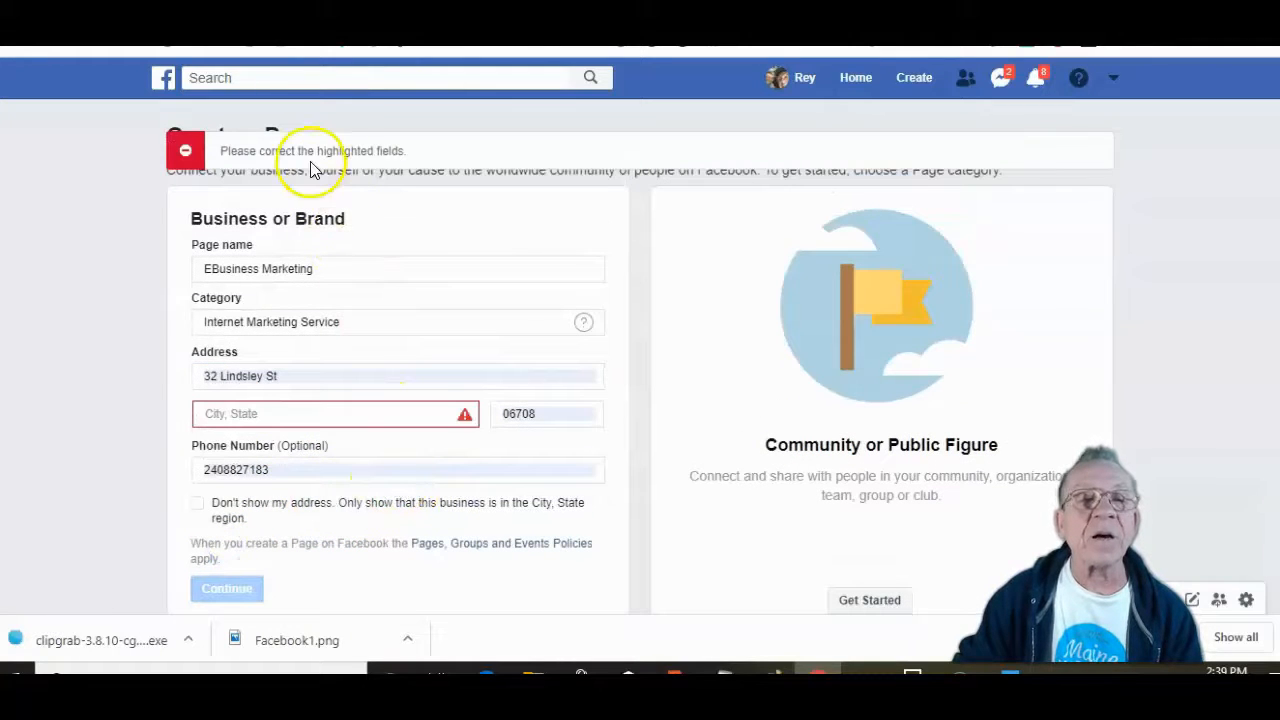
left_click(295, 412)
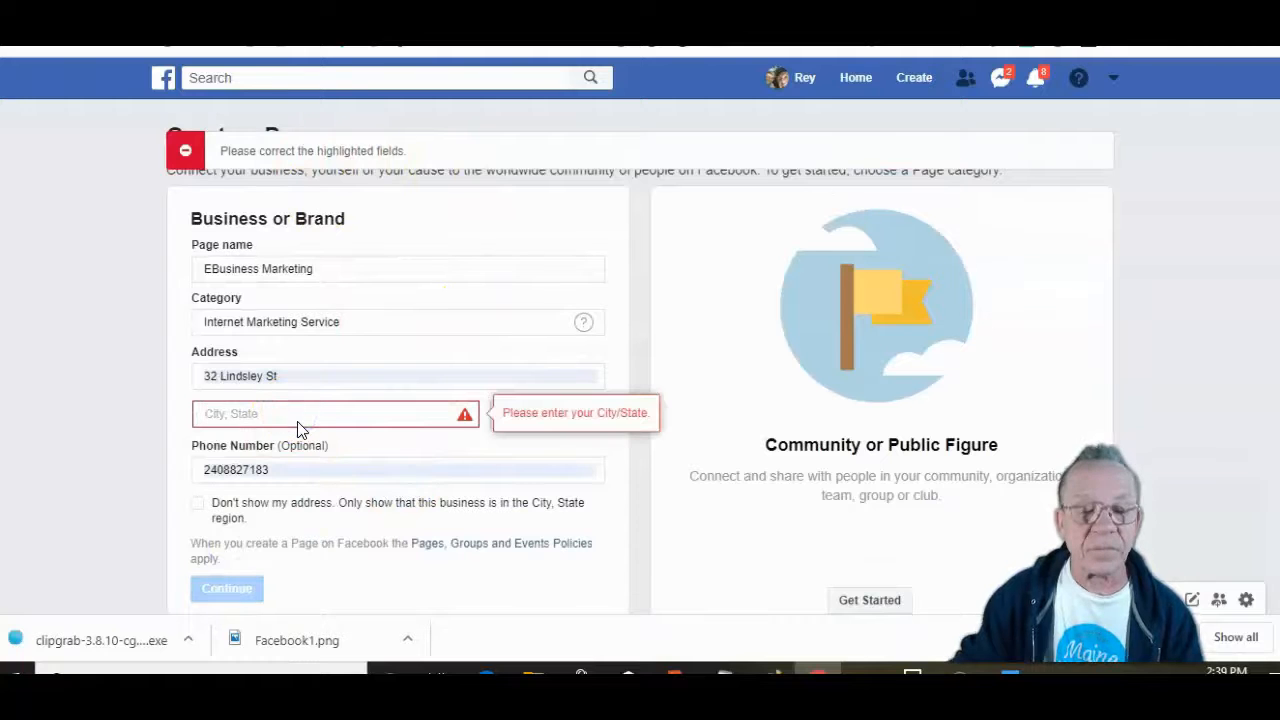
left_click(229, 556)
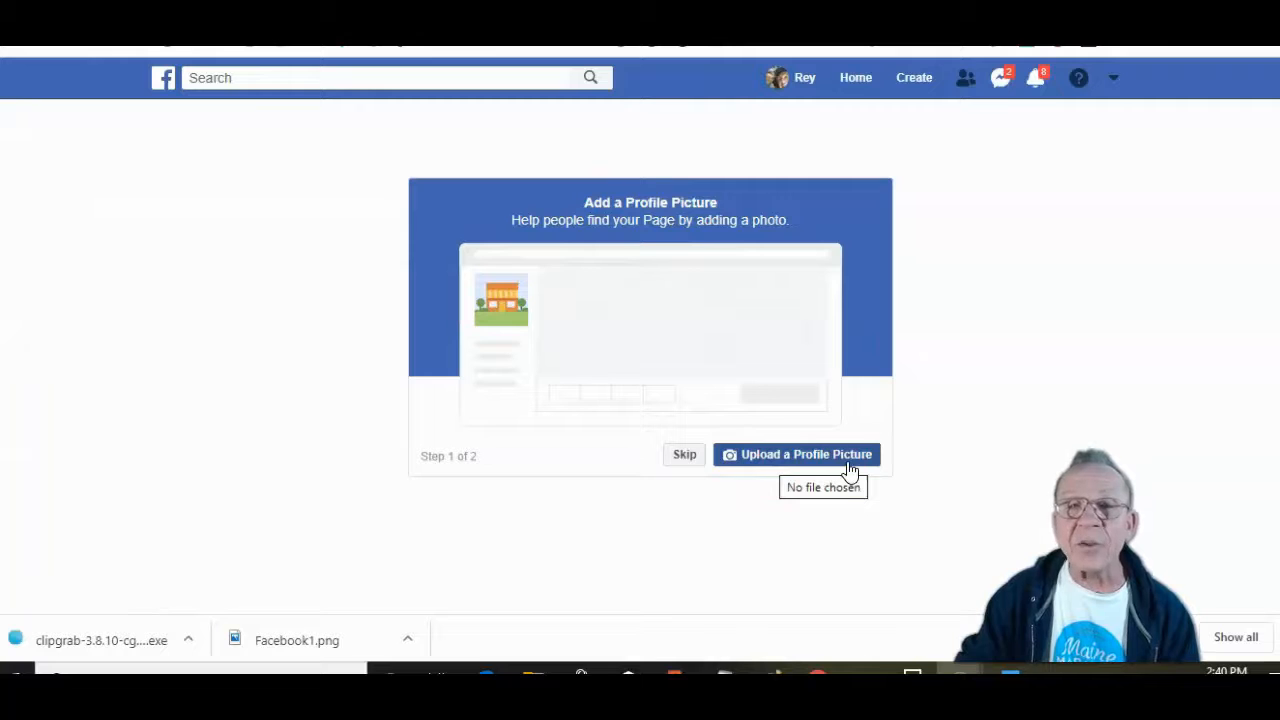
Skip adding a profile picture and a cover photo to finish creating the Page.
left_click(686, 455)
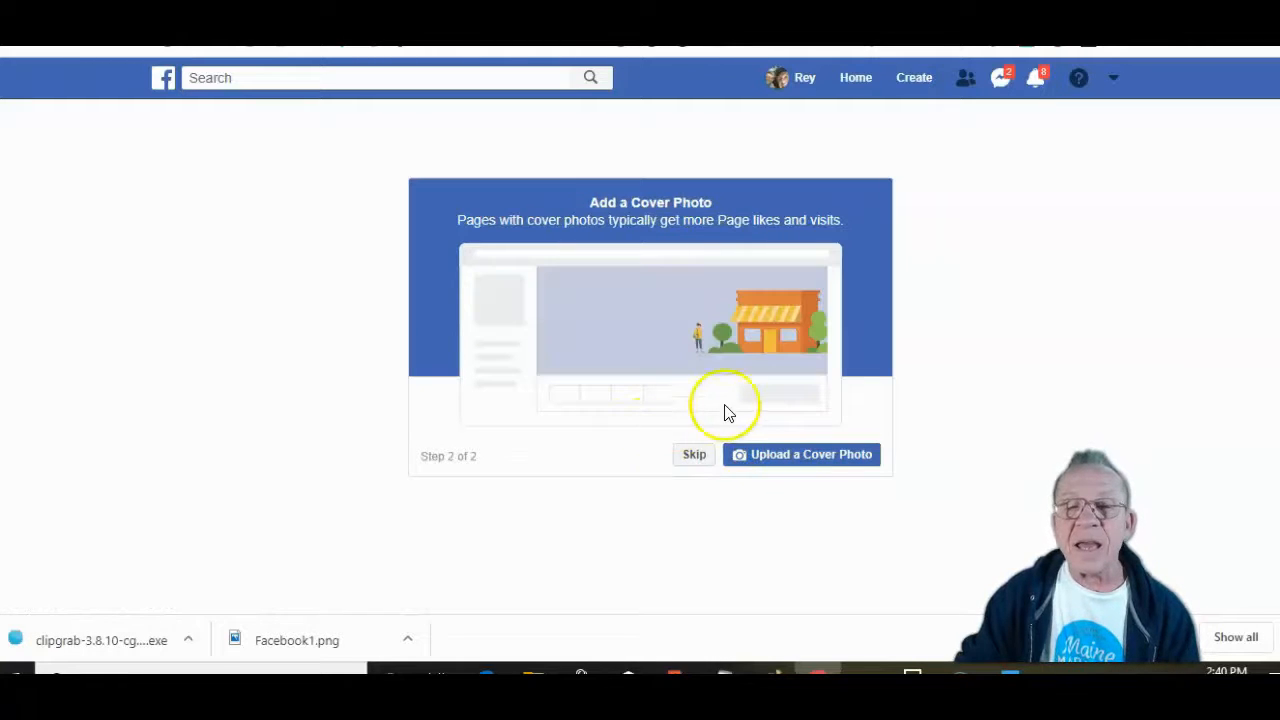
left_click(704, 462)
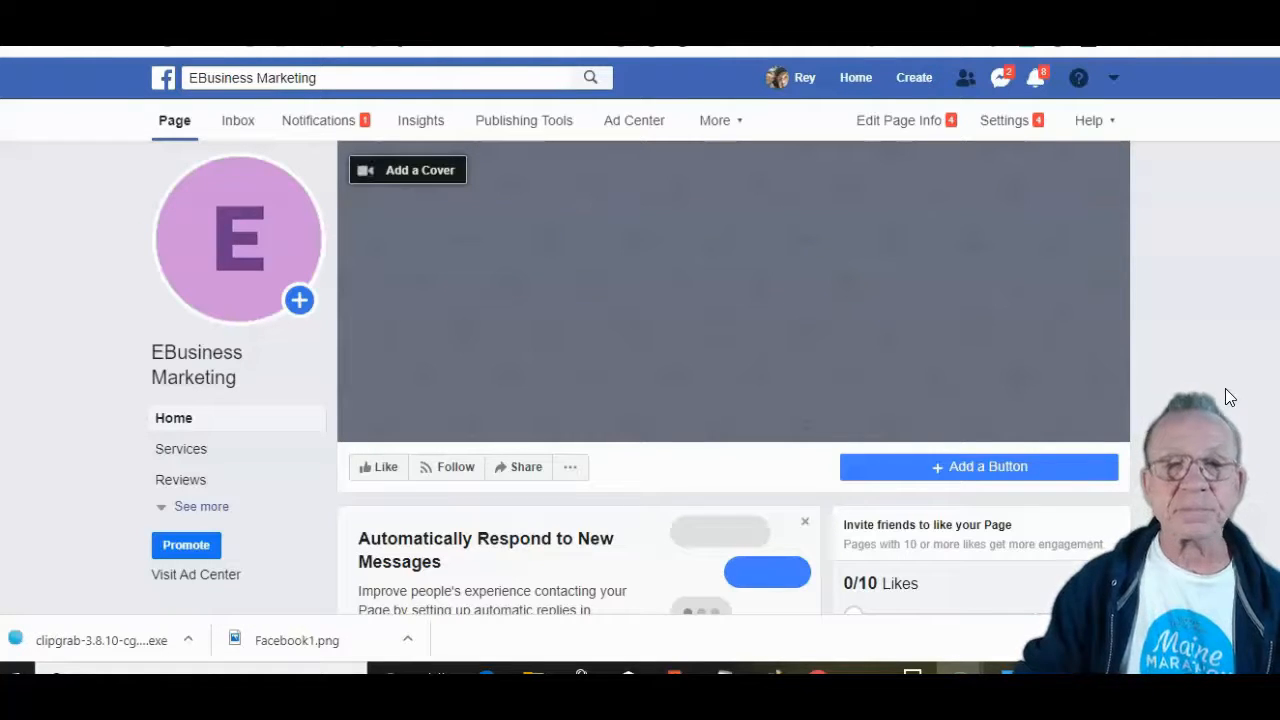
Unpublish the Page in its general settings, giving Other as the reason with a short written explanation.
left_click(1020, 128)
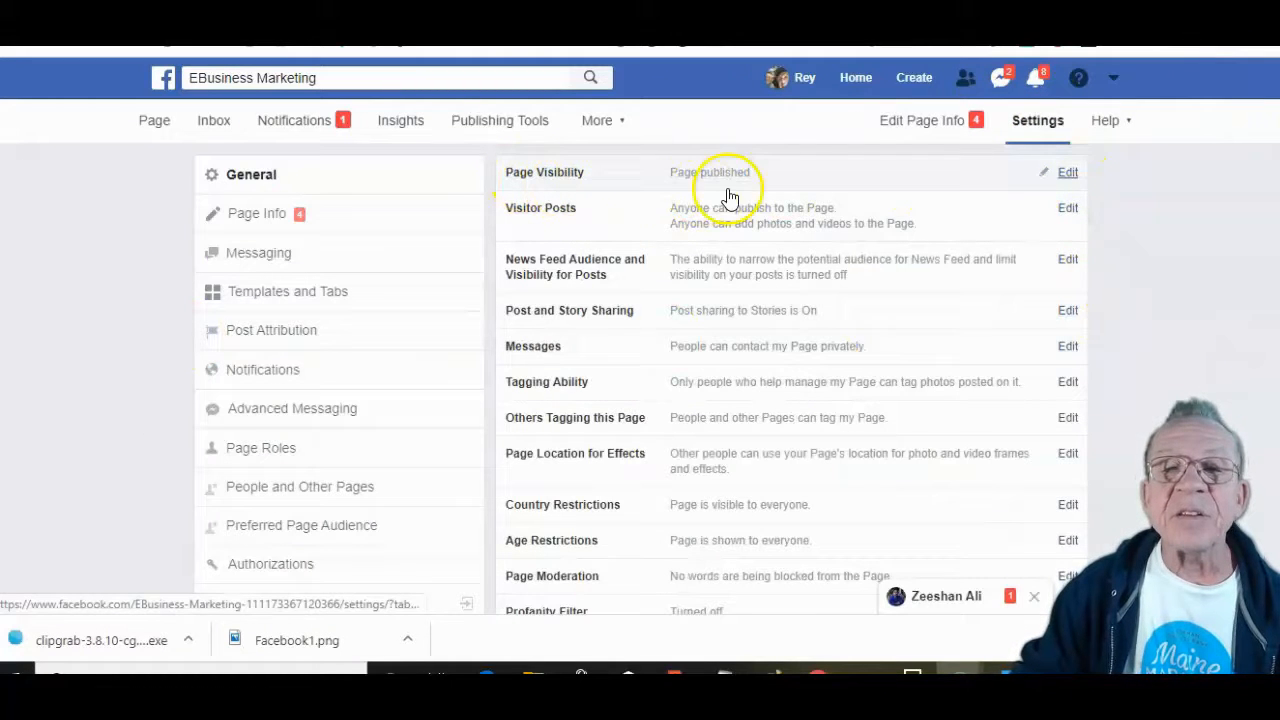
left_click(1067, 175)
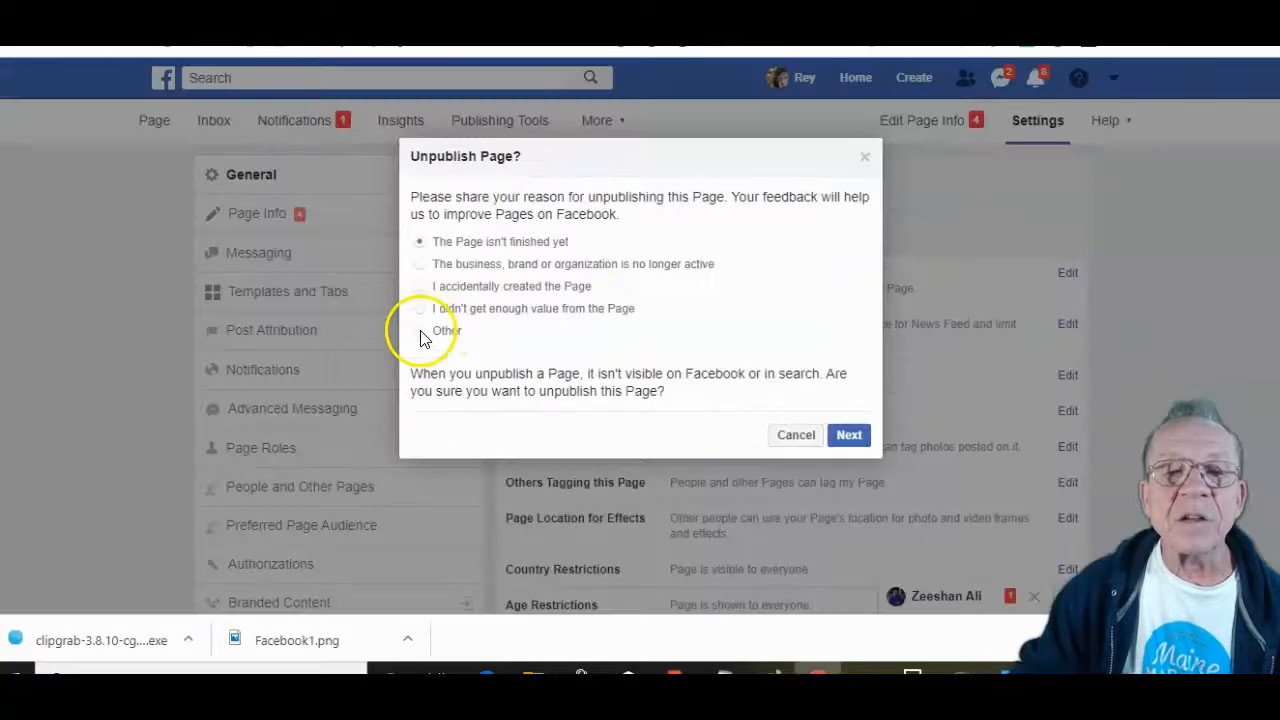
left_click(420, 332)
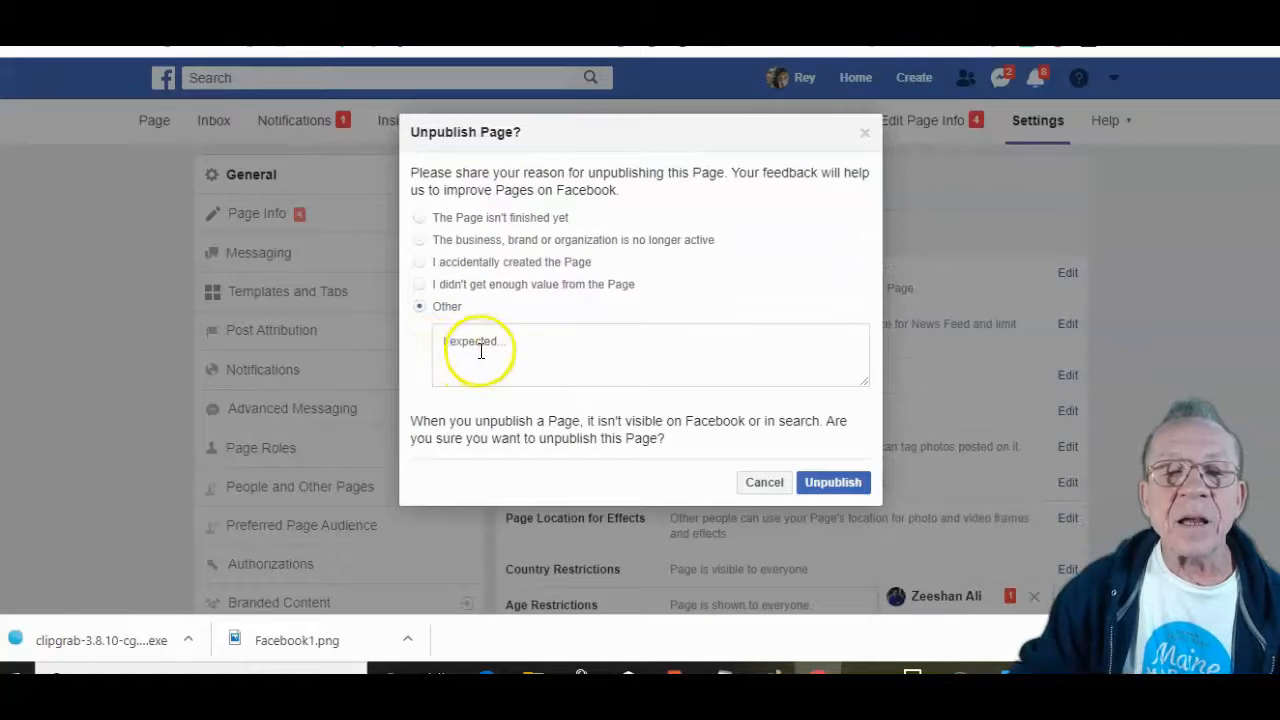
left_click(518, 347)
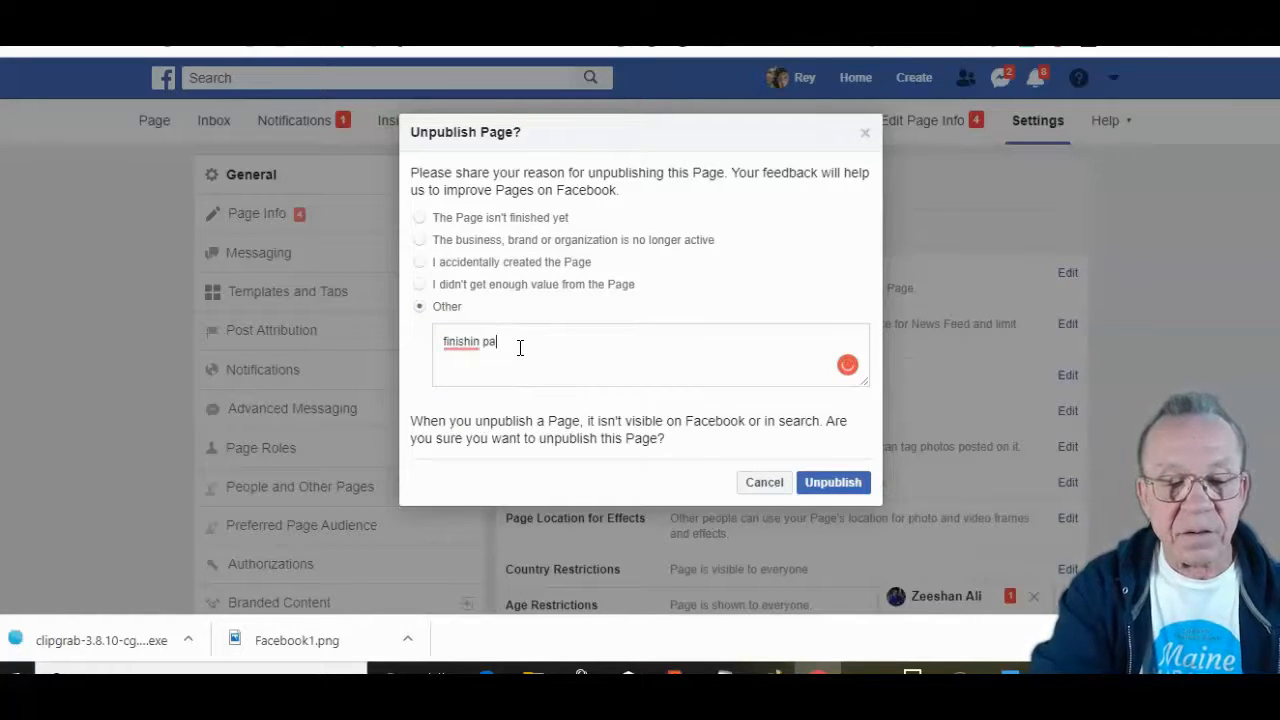
left_click(833, 490)
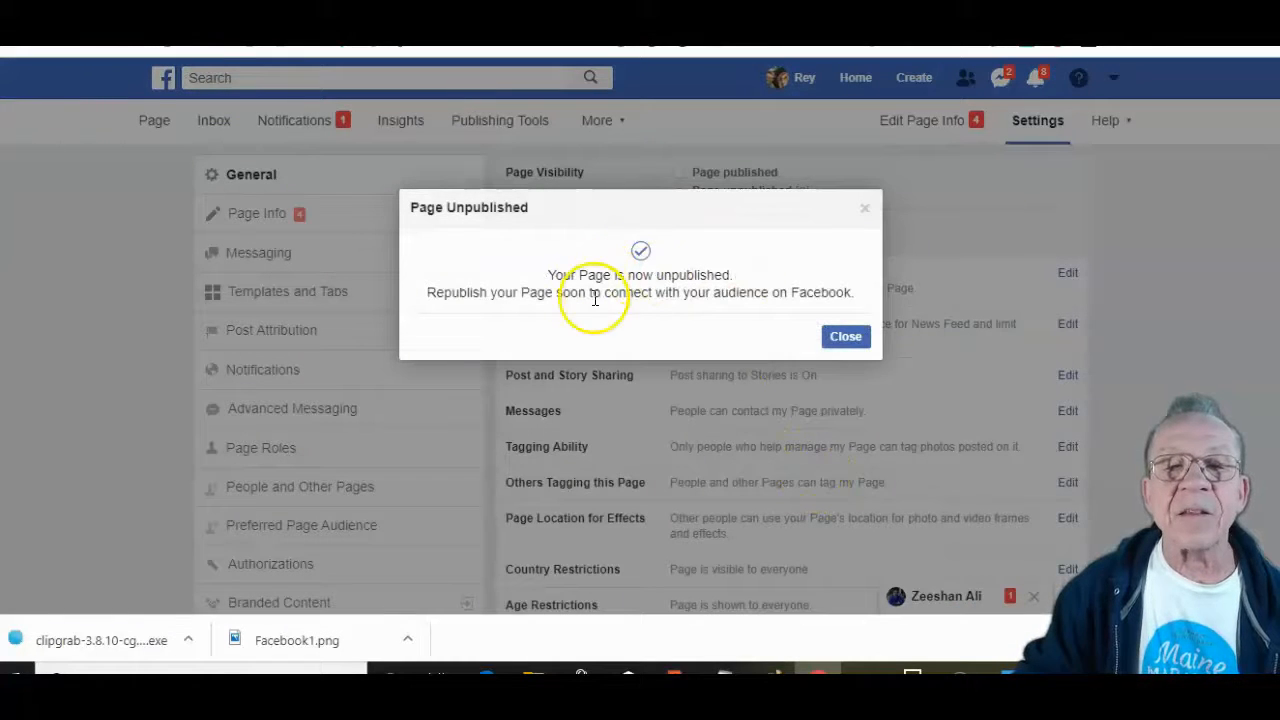
left_click(843, 337)
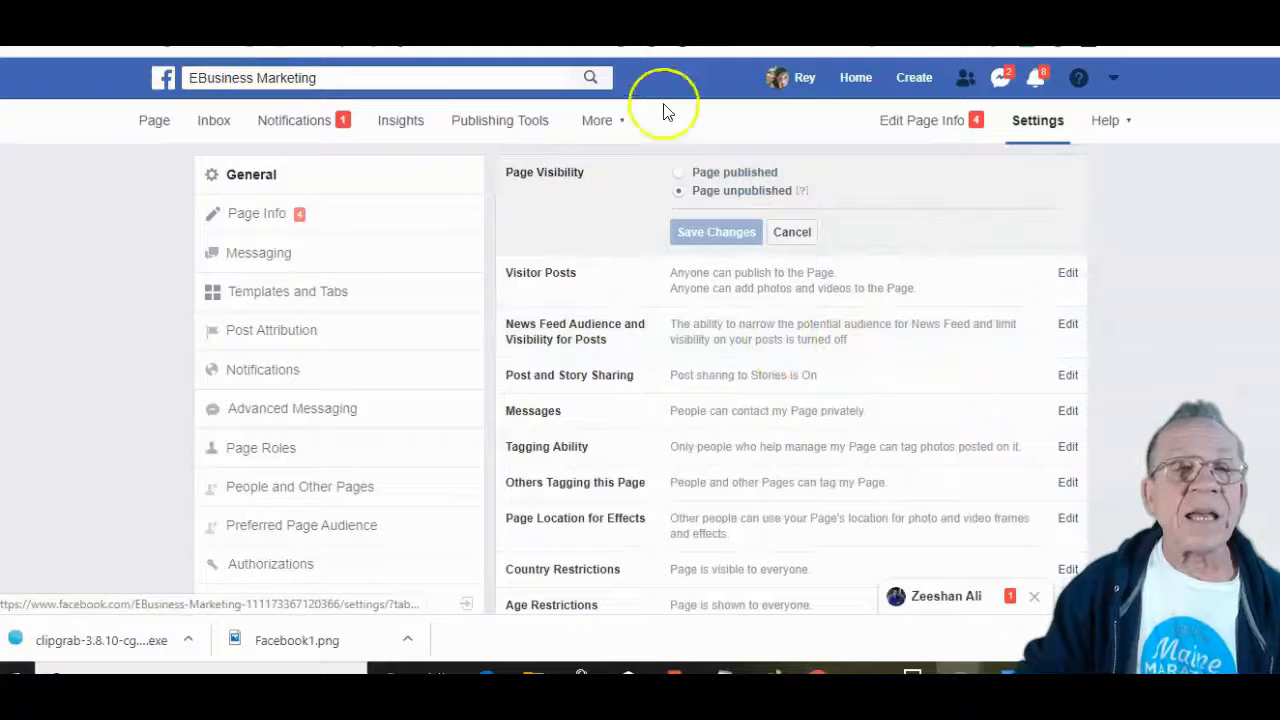
Return to the Page's main view and examine the profile picture's update option.
left_click(165, 128)
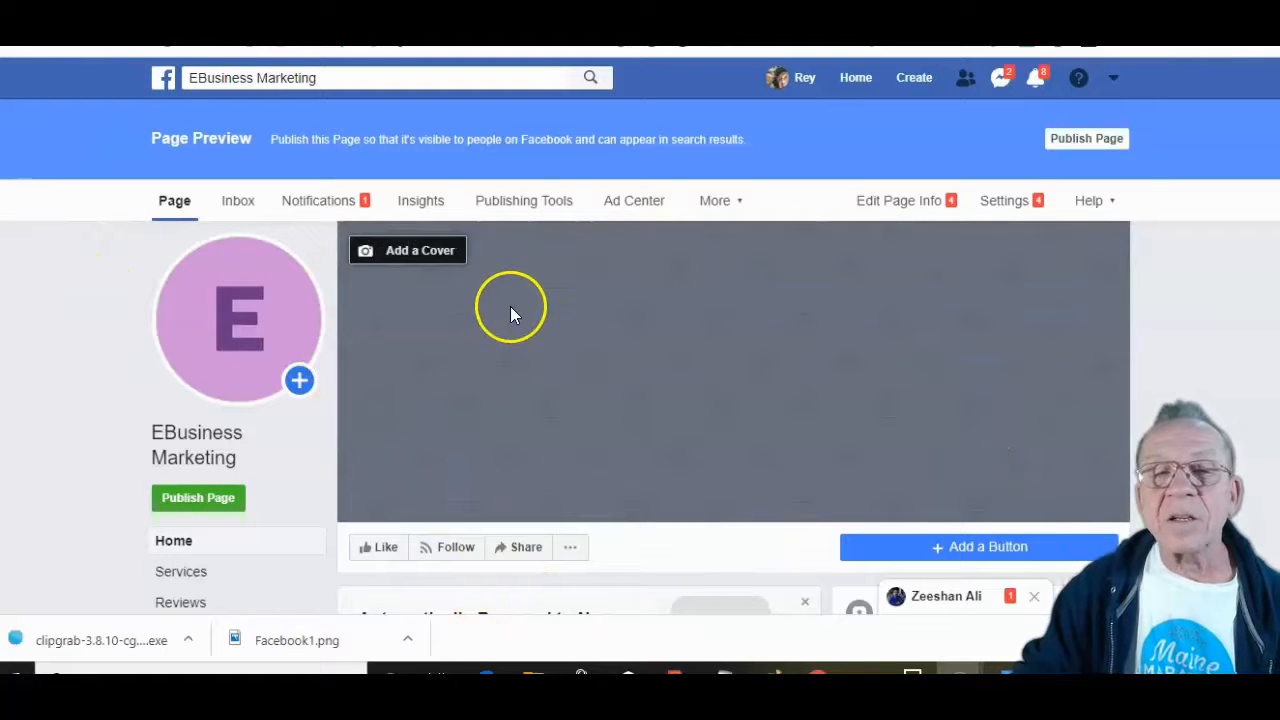
mouse_move(309, 271)
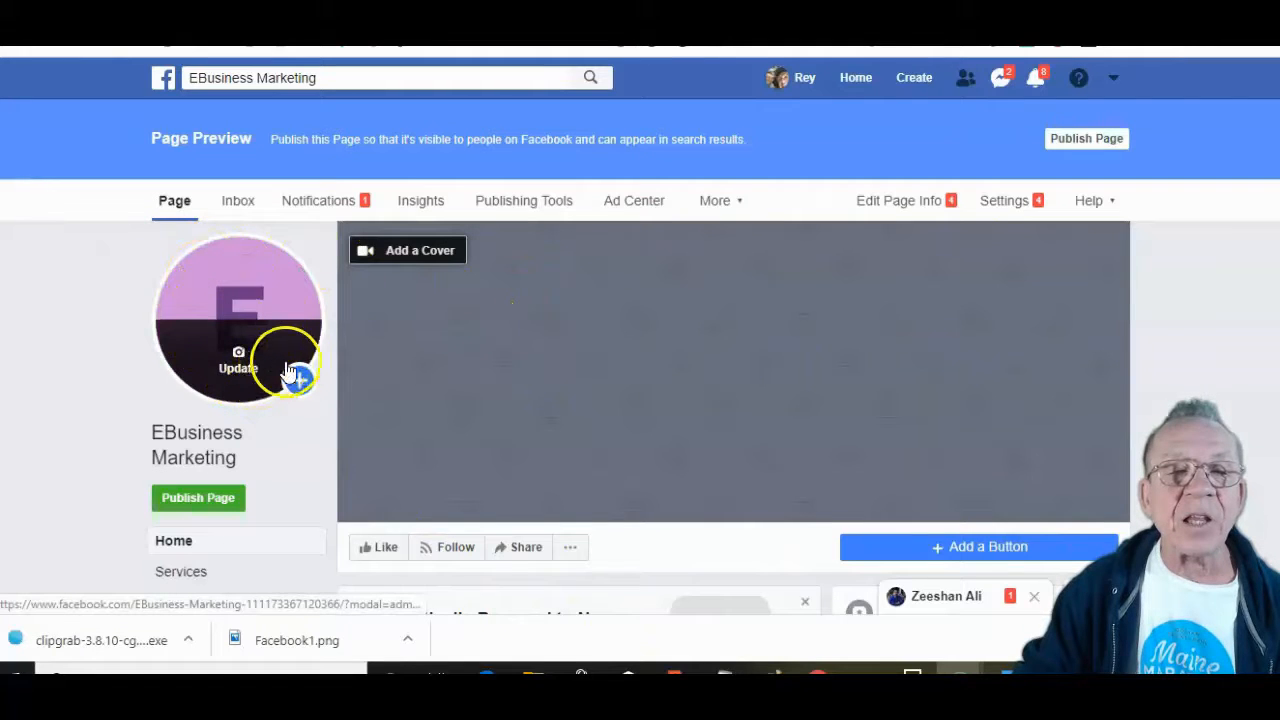
mouse_move(191, 329)
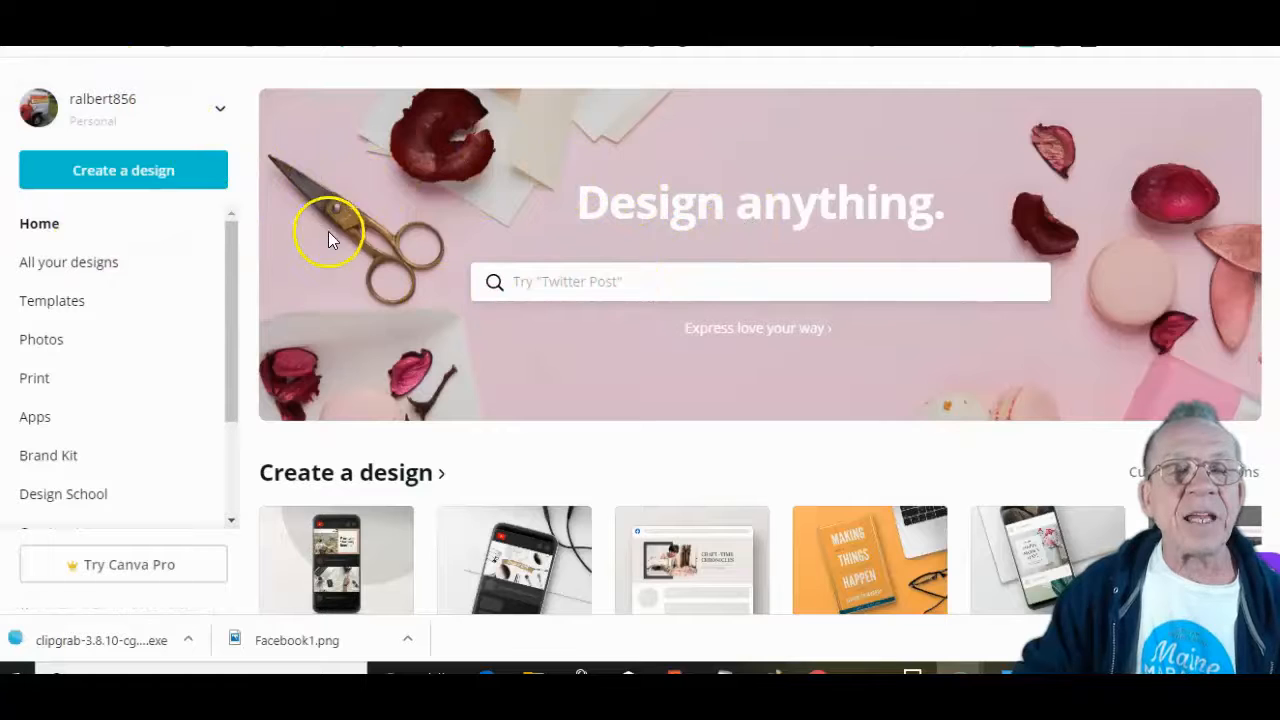
In Canva, create a blank design with custom dimensions of 360 × 360 px.
left_click(126, 171)
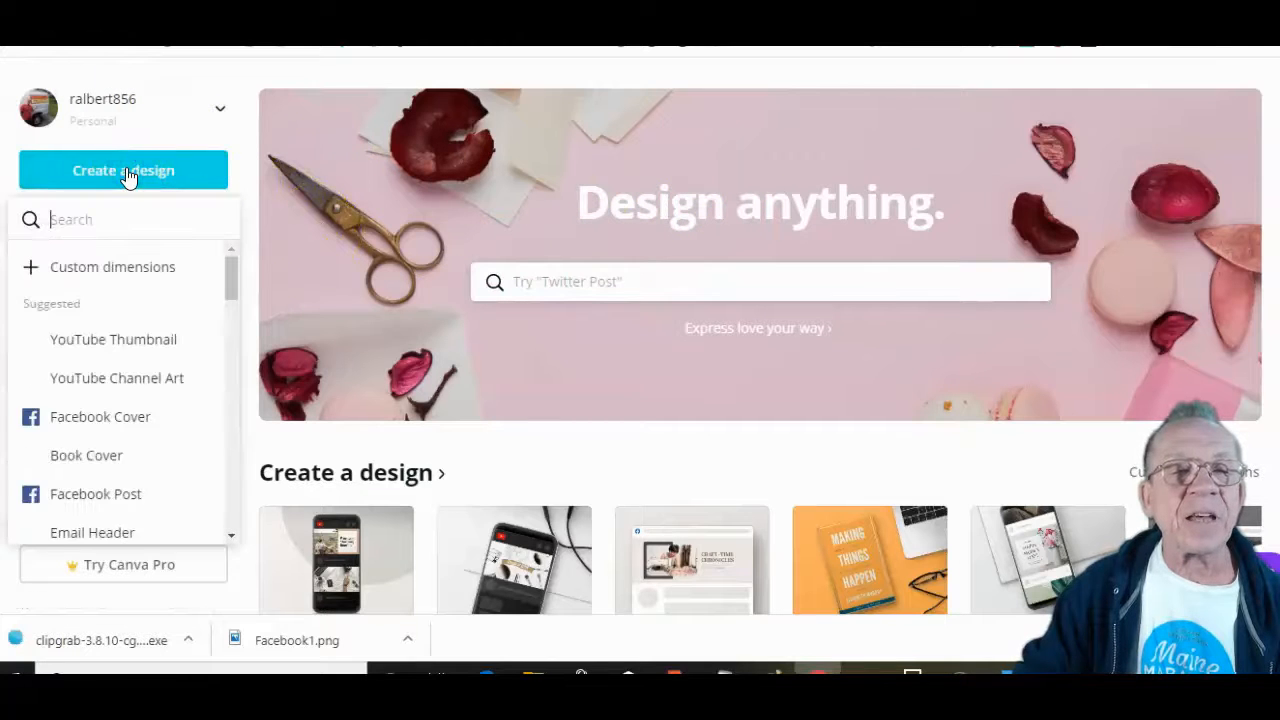
left_click(100, 266)
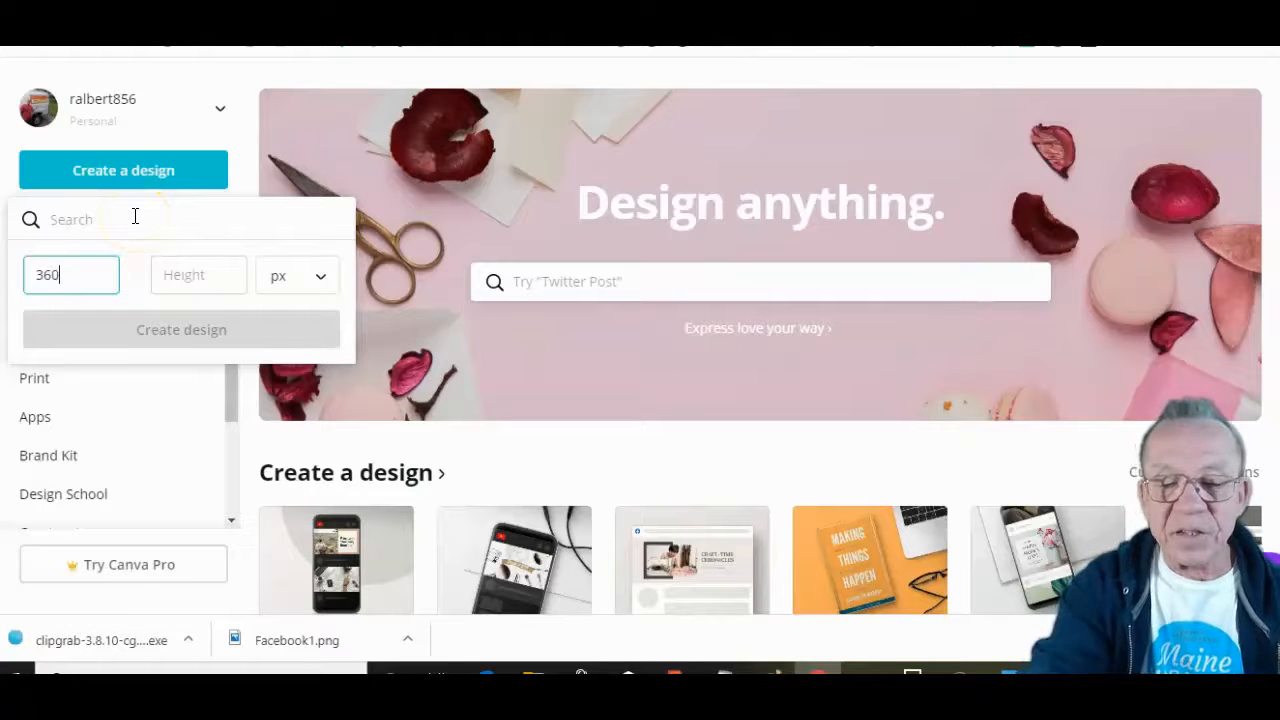
left_click(187, 278)
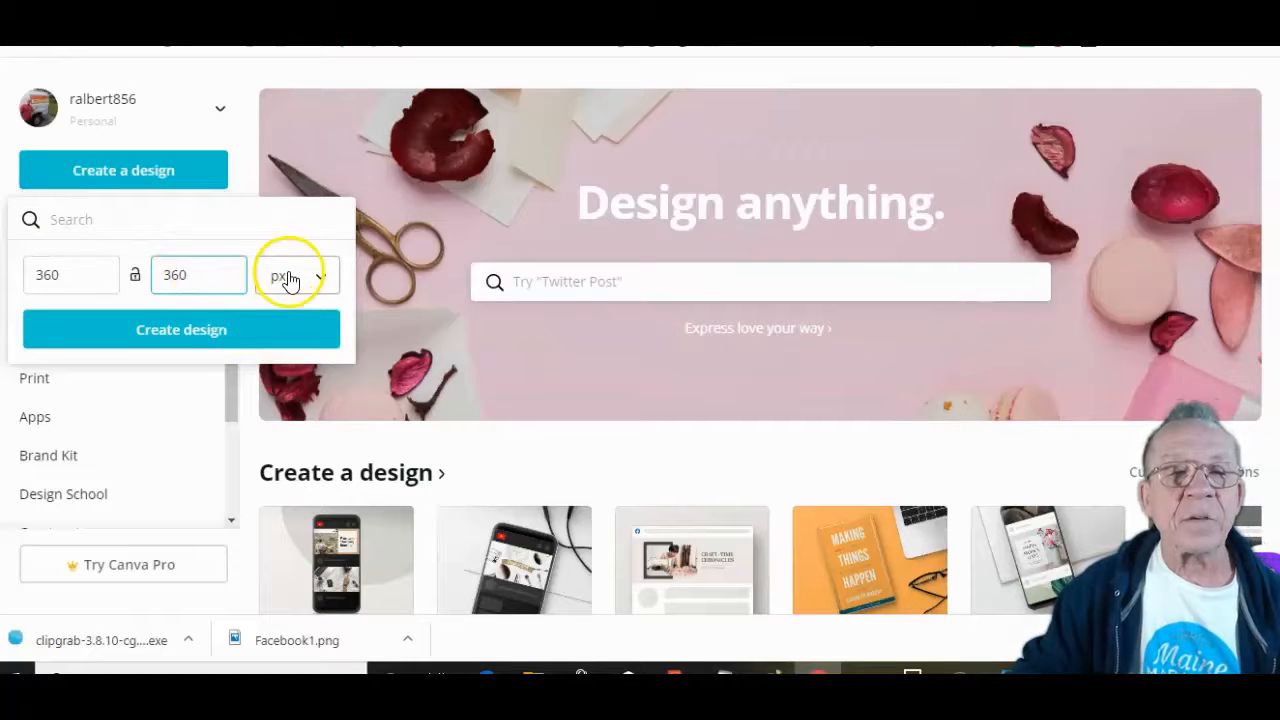
left_click(180, 333)
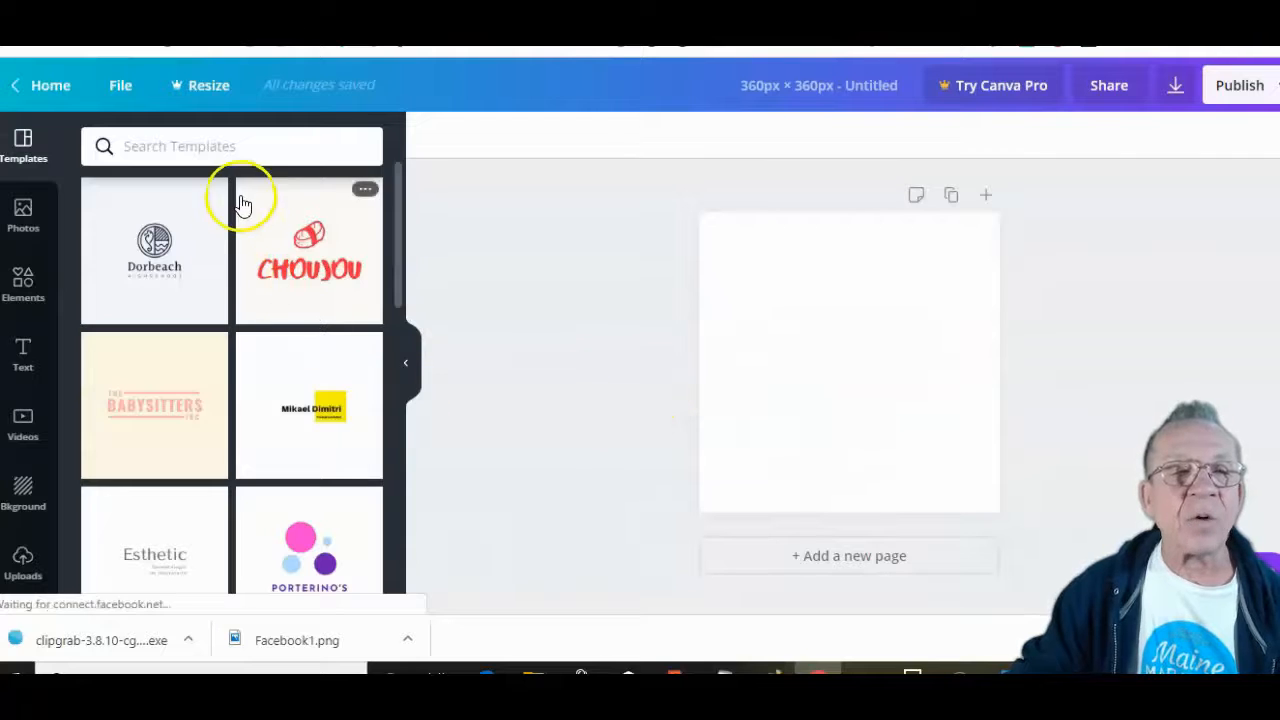
Apply the Porterino's logo template with the coloured circles to the blank design.
scroll(300, 405, "down", 1)
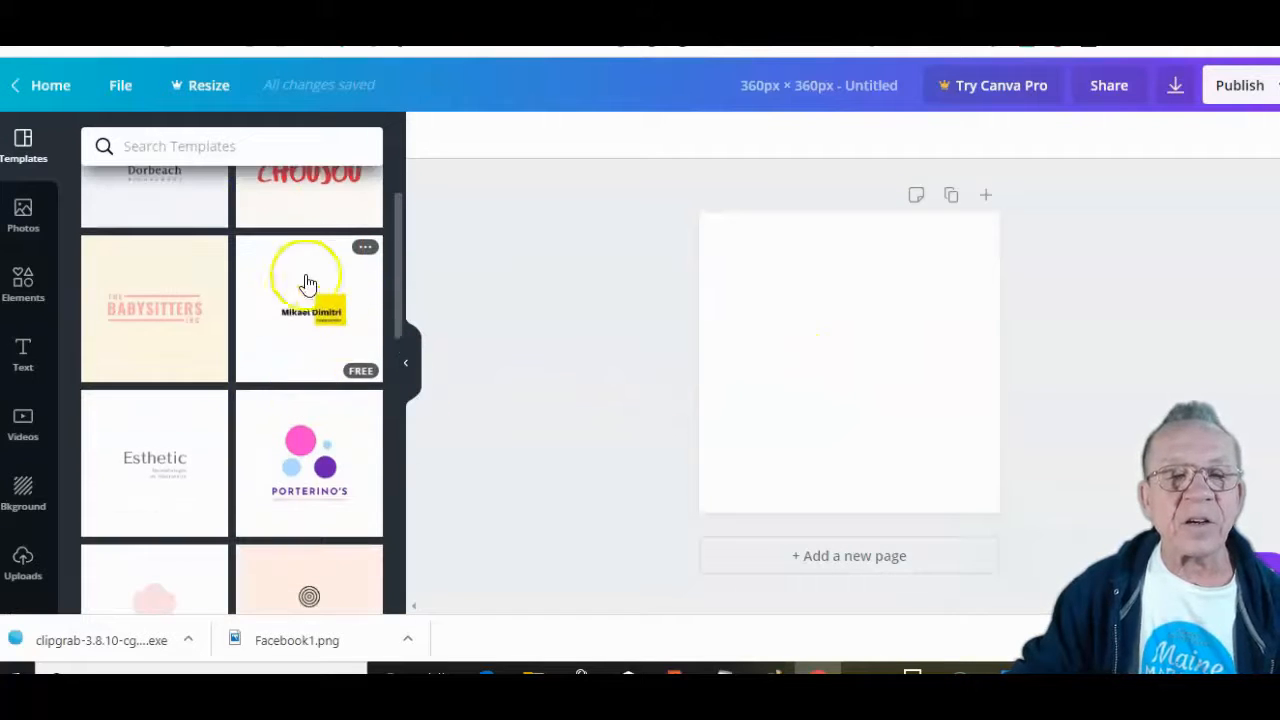
left_click(305, 460)
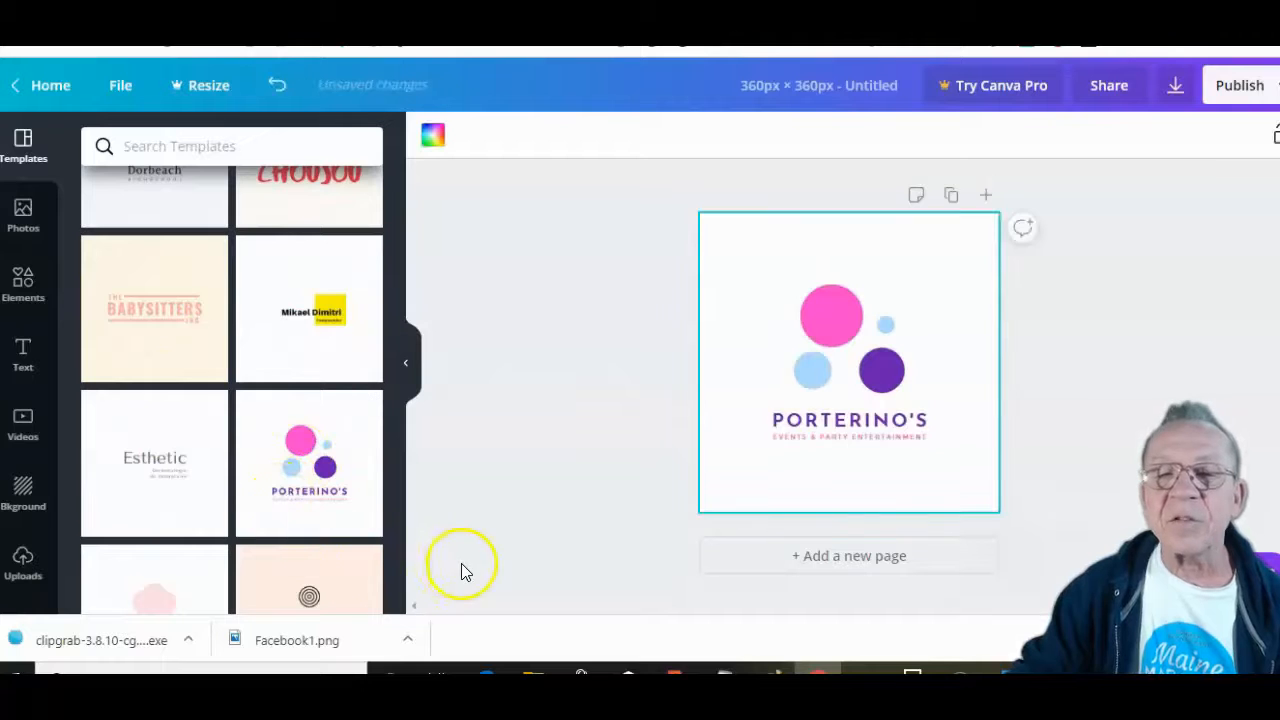
left_click(877, 303)
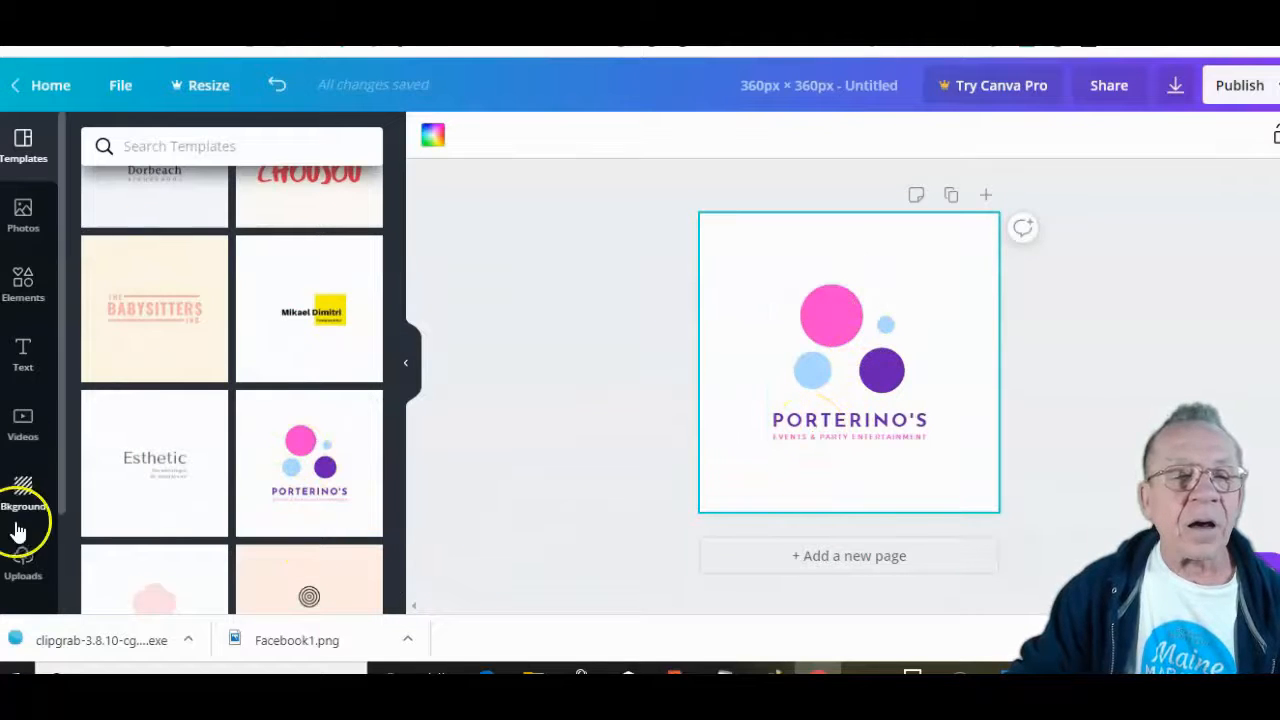
Add the uploaded EBusiness Marketing University logo to the design, shrink it to about 178 × 127 and place it near the canvas's upper edge.
left_click(18, 560)
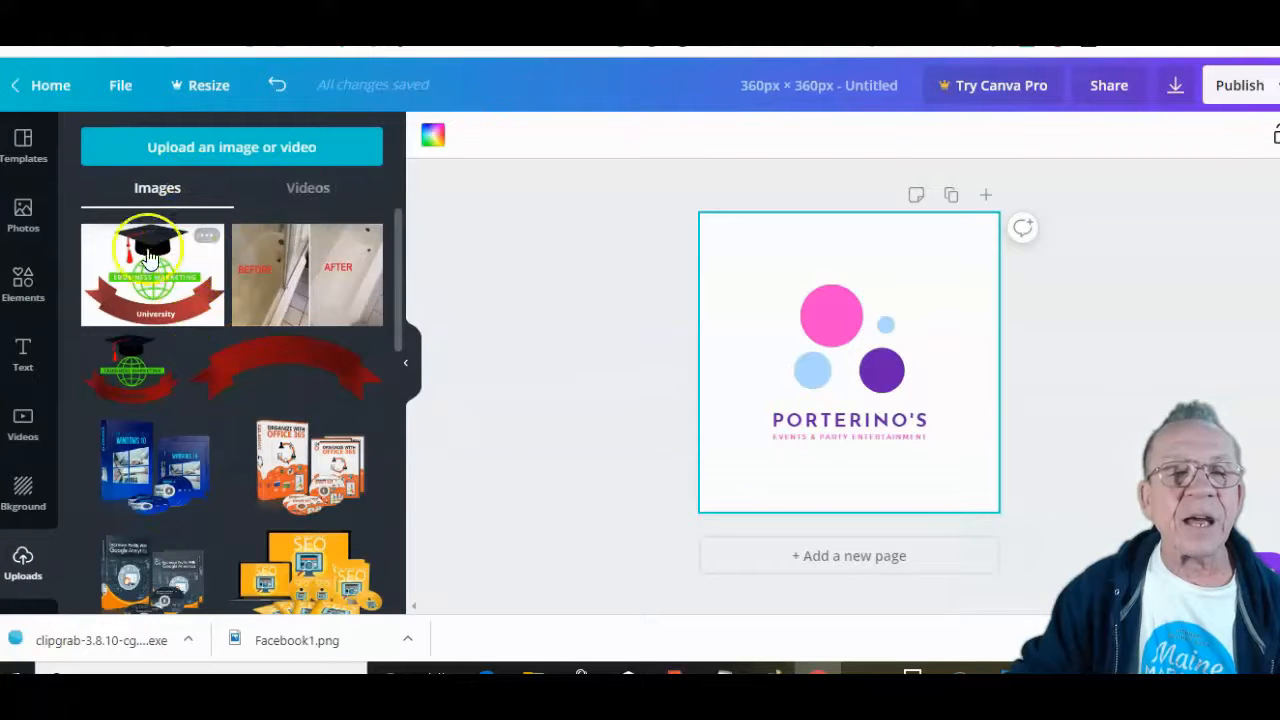
left_click_drag(145, 267, 803, 263)
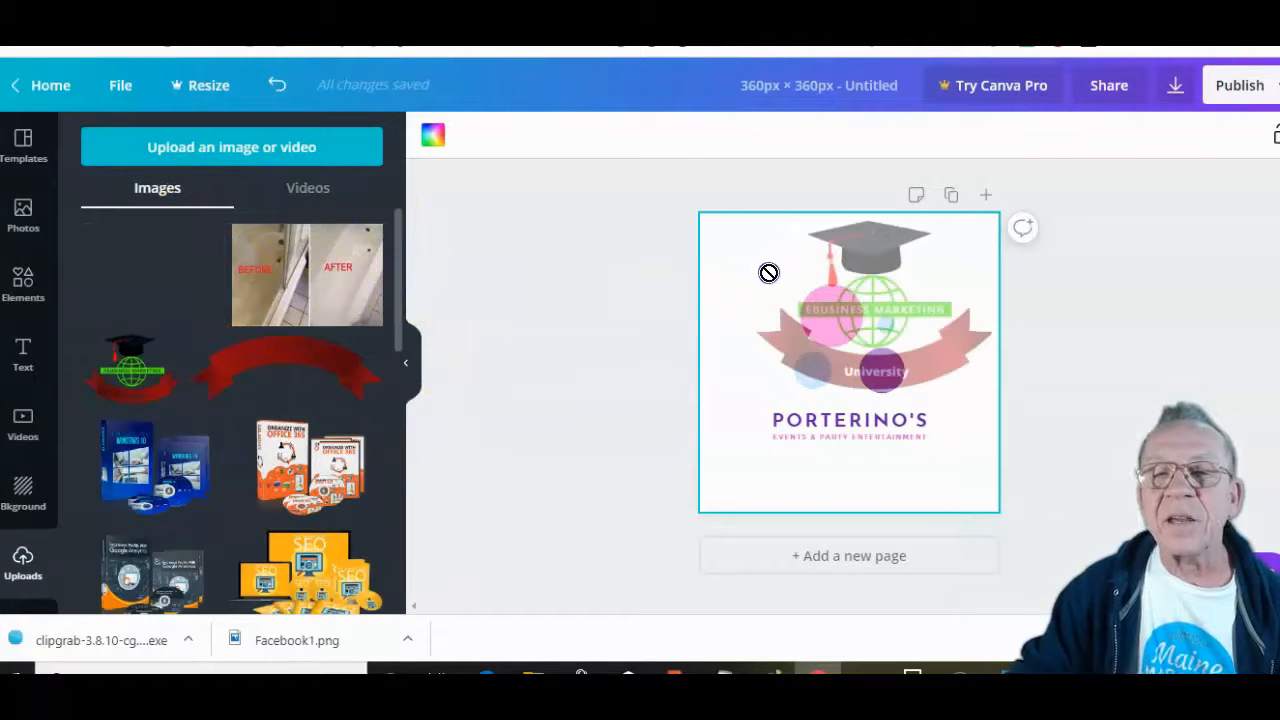
left_click_drag(800, 287, 800, 287)
left_click_drag(853, 352, 850, 294)
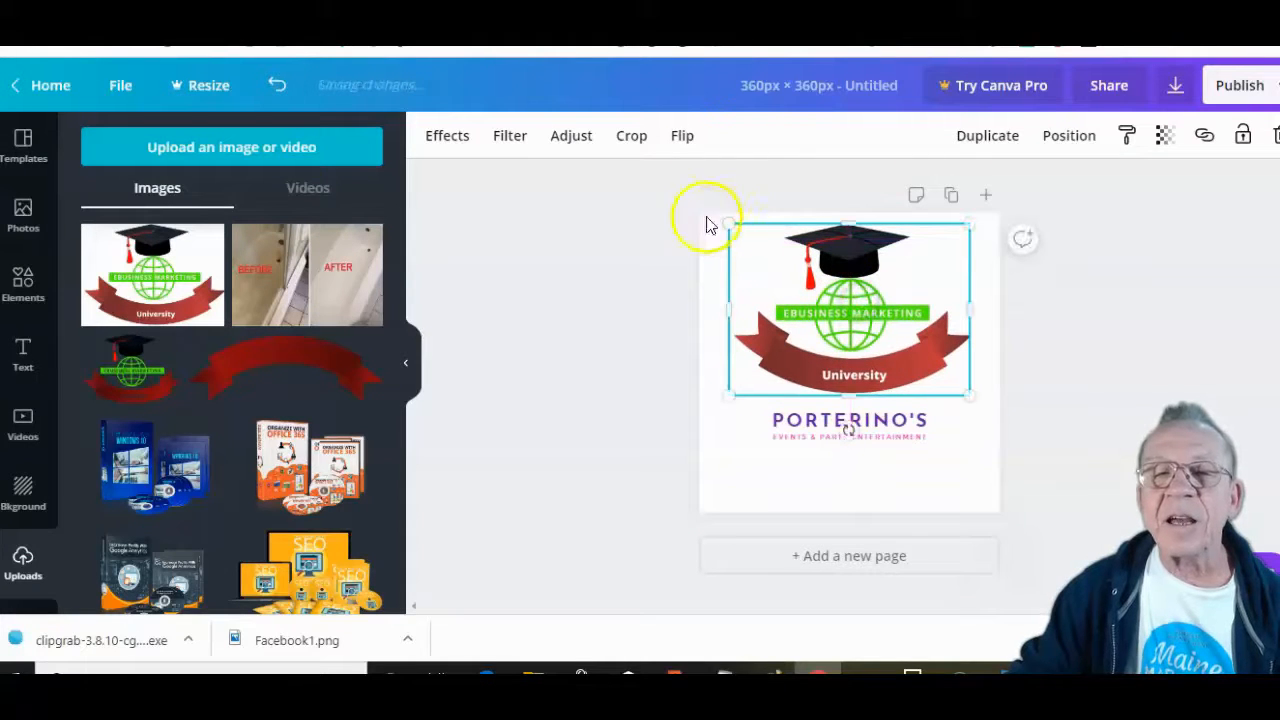
left_click_drag(728, 227, 820, 297)
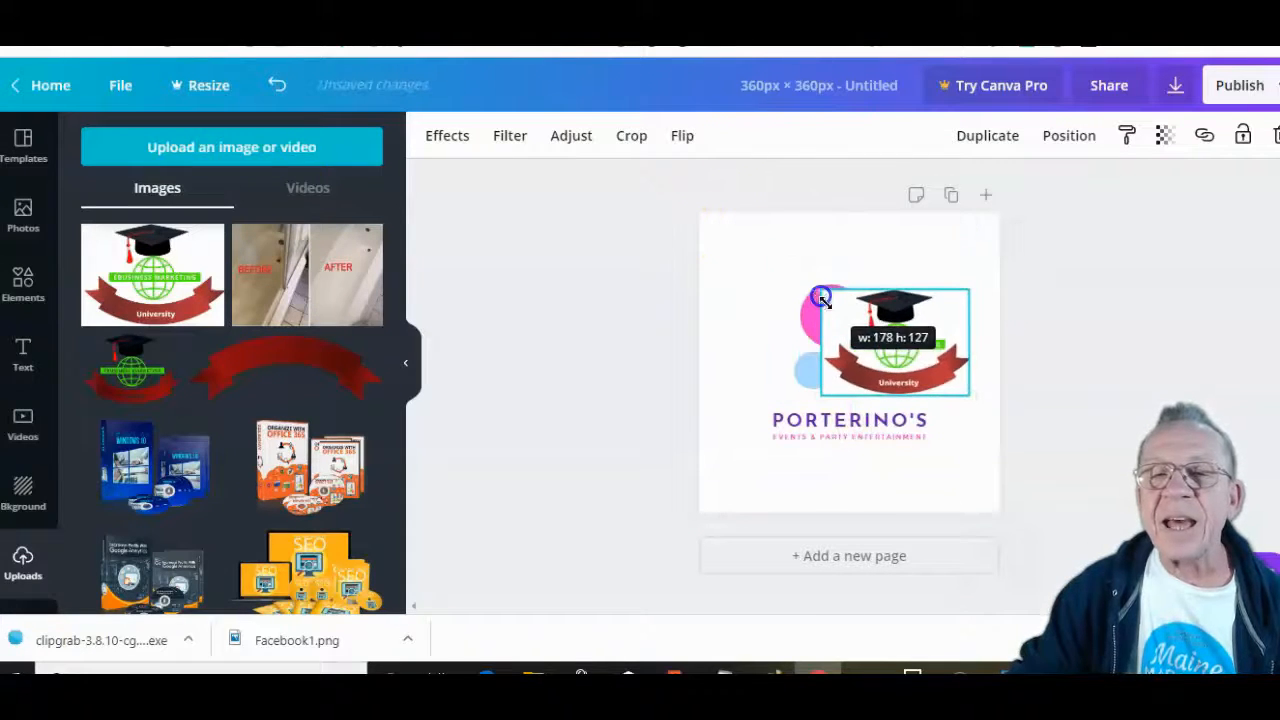
left_click_drag(931, 340, 877, 285)
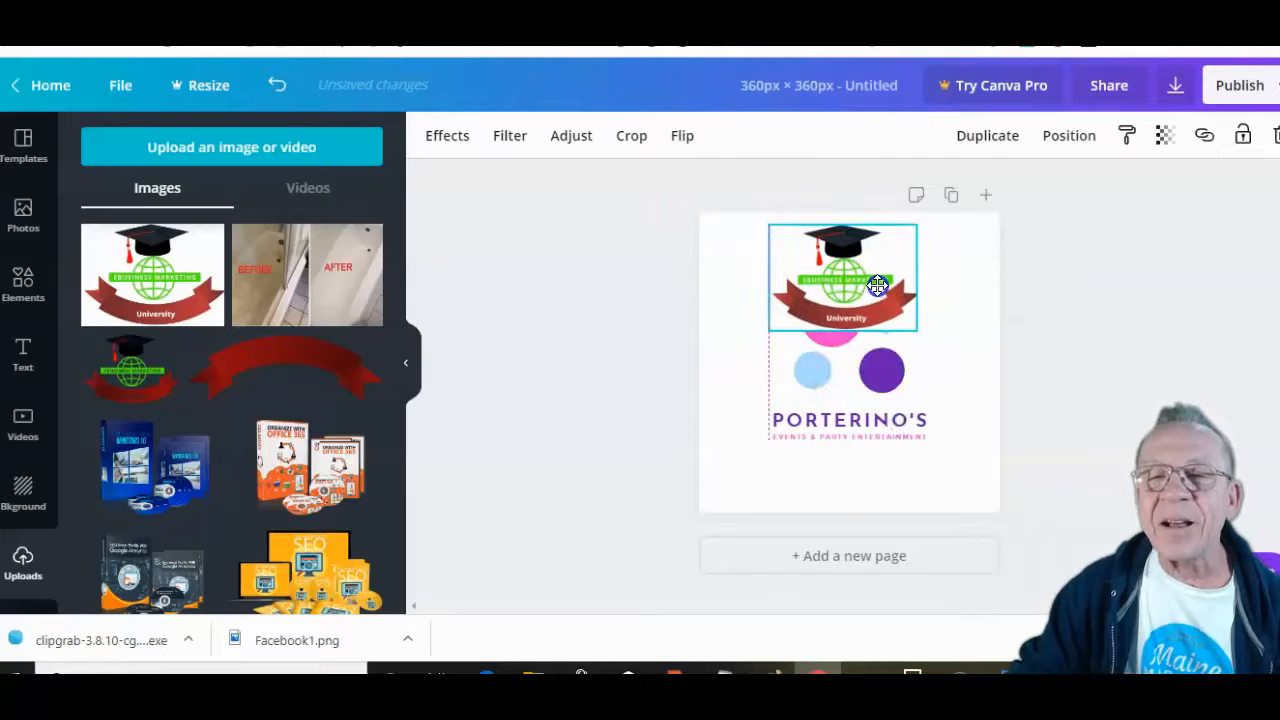
Change the template text to EBUSINESS MARKETING with the tagline LEARNING CENTER, and move its group down with the logo aligned above it.
left_click(882, 422)
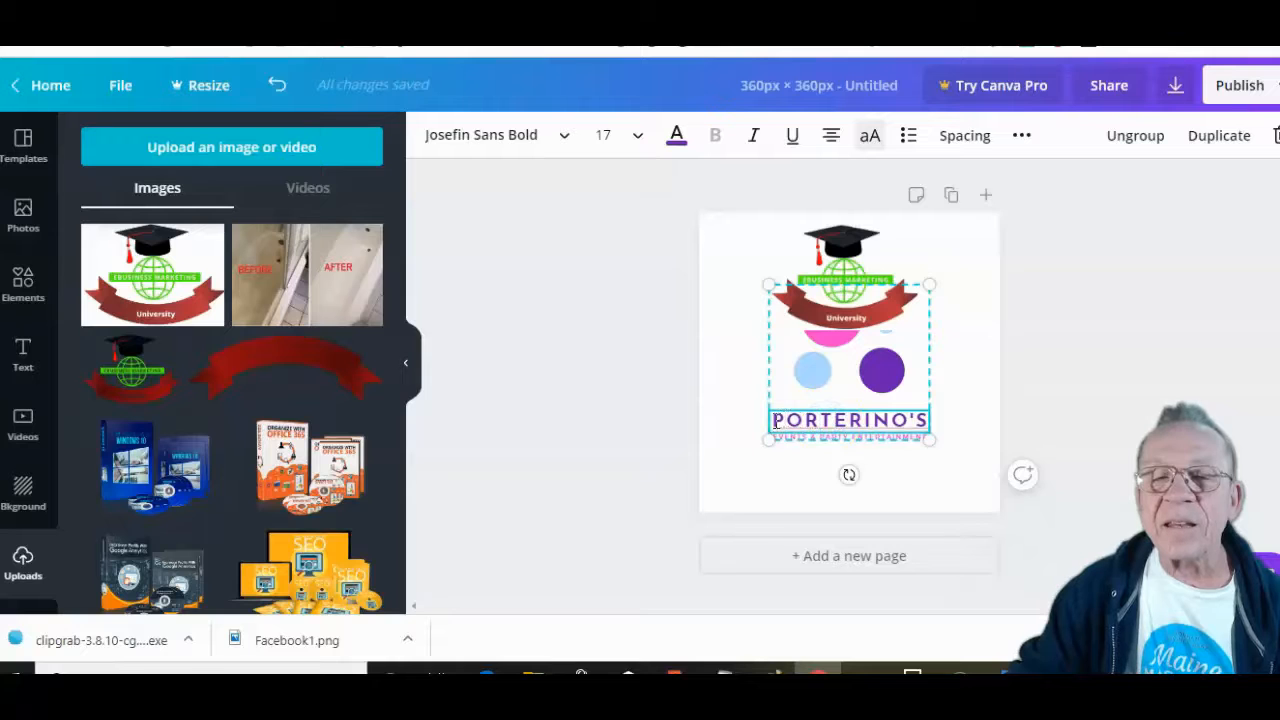
double_click(815, 424)
type("EBUSINESS MARKETI")
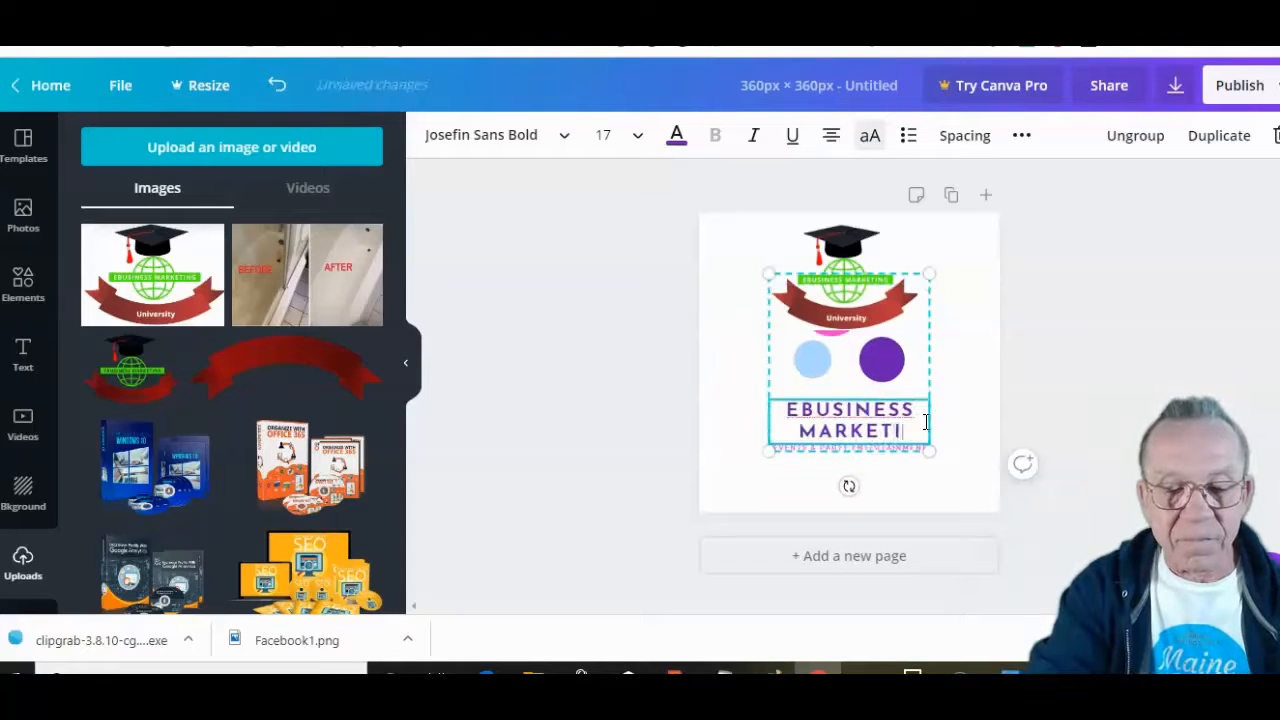
type("NG")
left_click(886, 457)
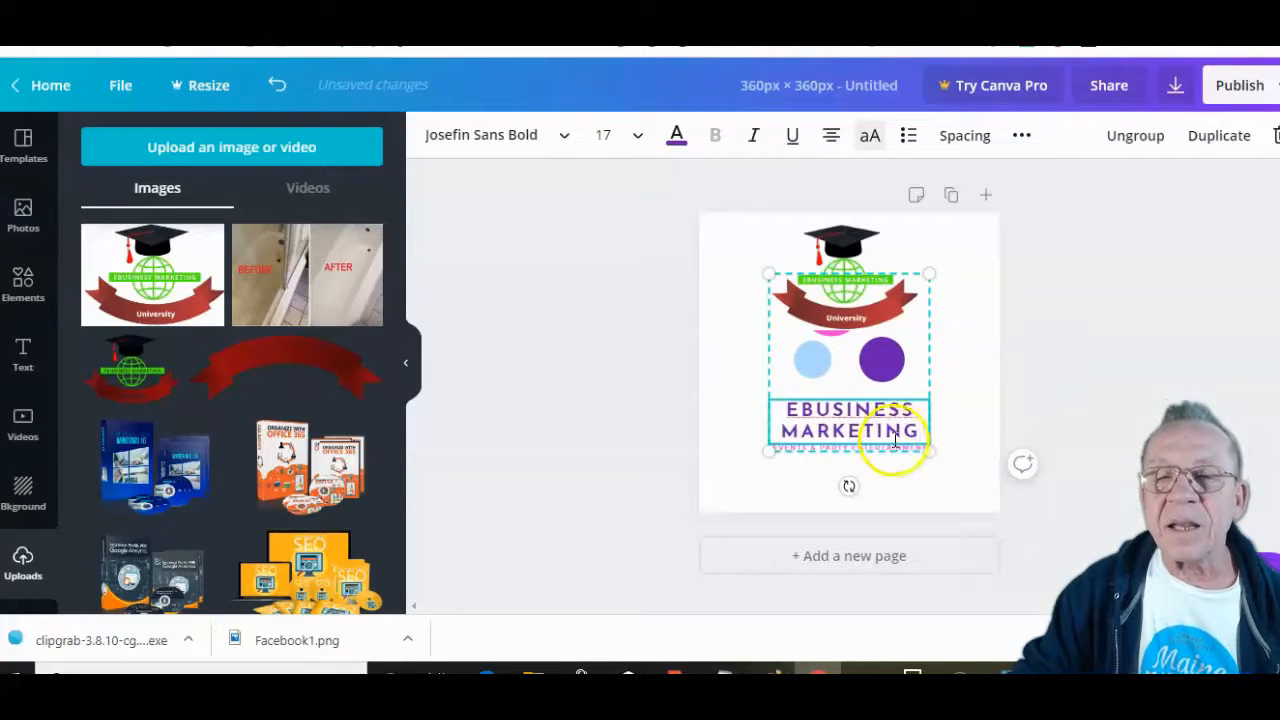
left_click(890, 448)
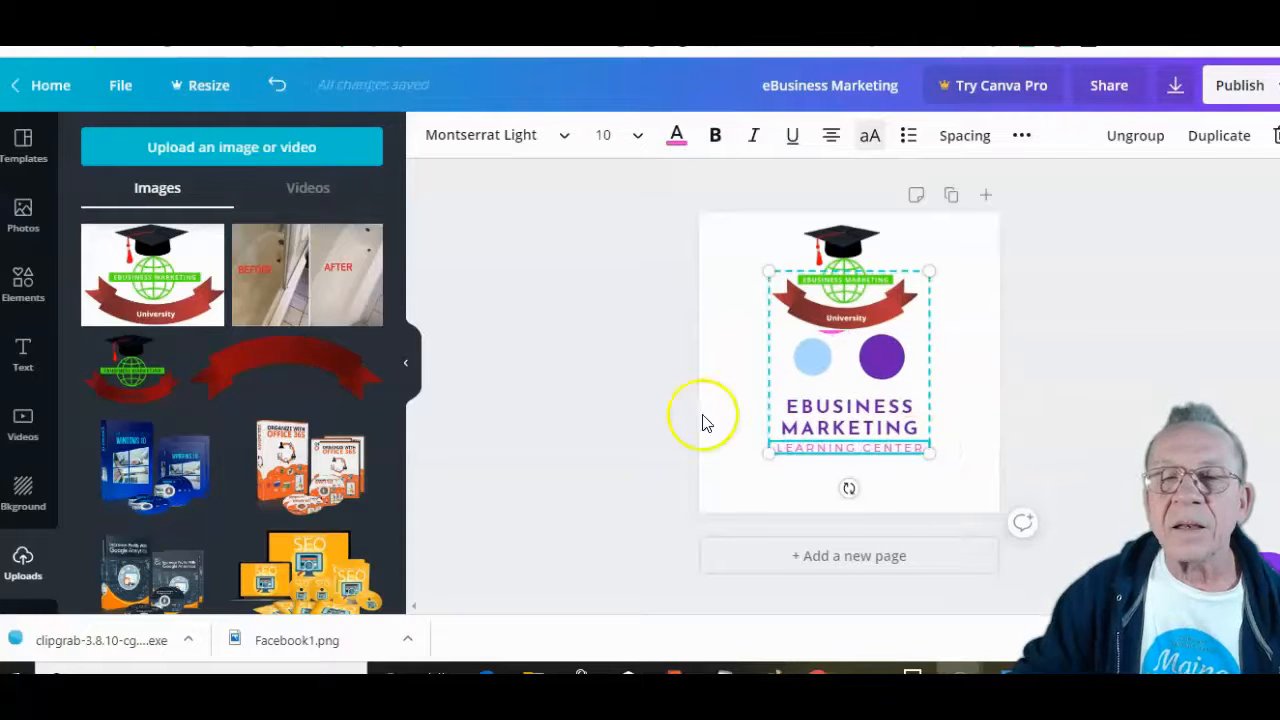
left_click_drag(850, 402, 848, 441)
mouse_move(831, 275)
left_mouse_down()
mouse_move(832, 257)
mouse_move(828, 282)
left_mouse_up()
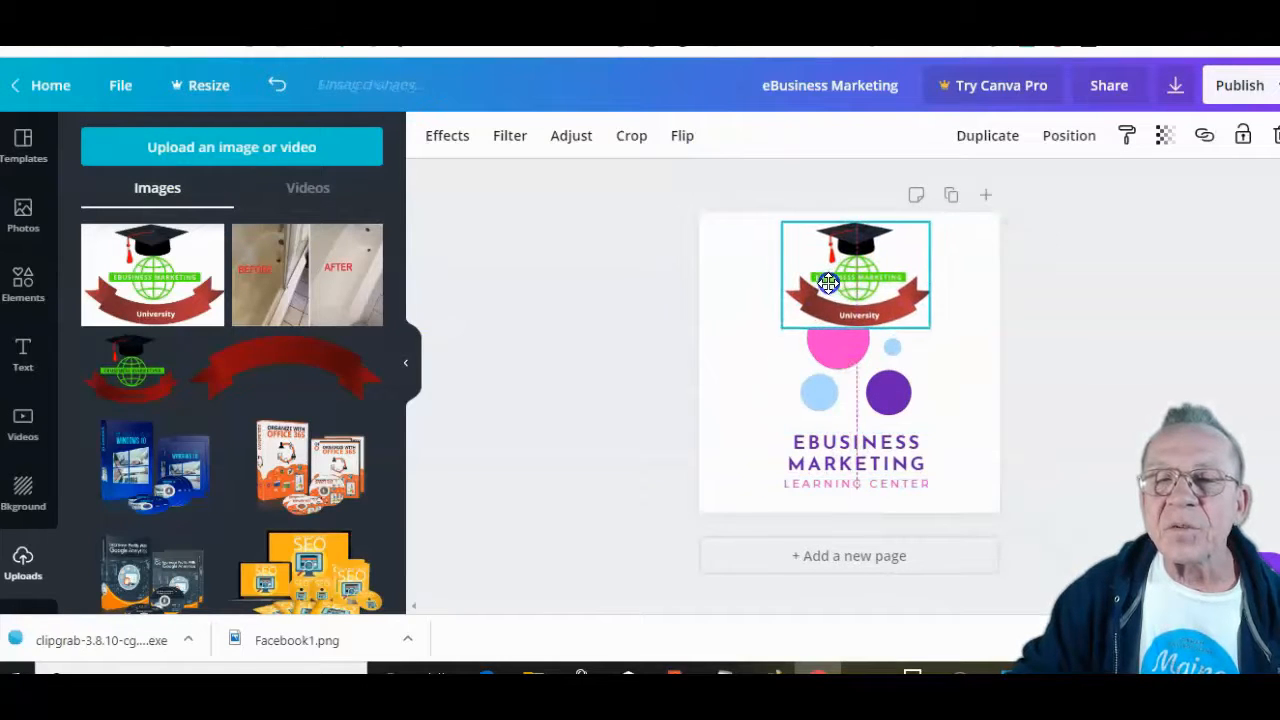
left_click(838, 360)
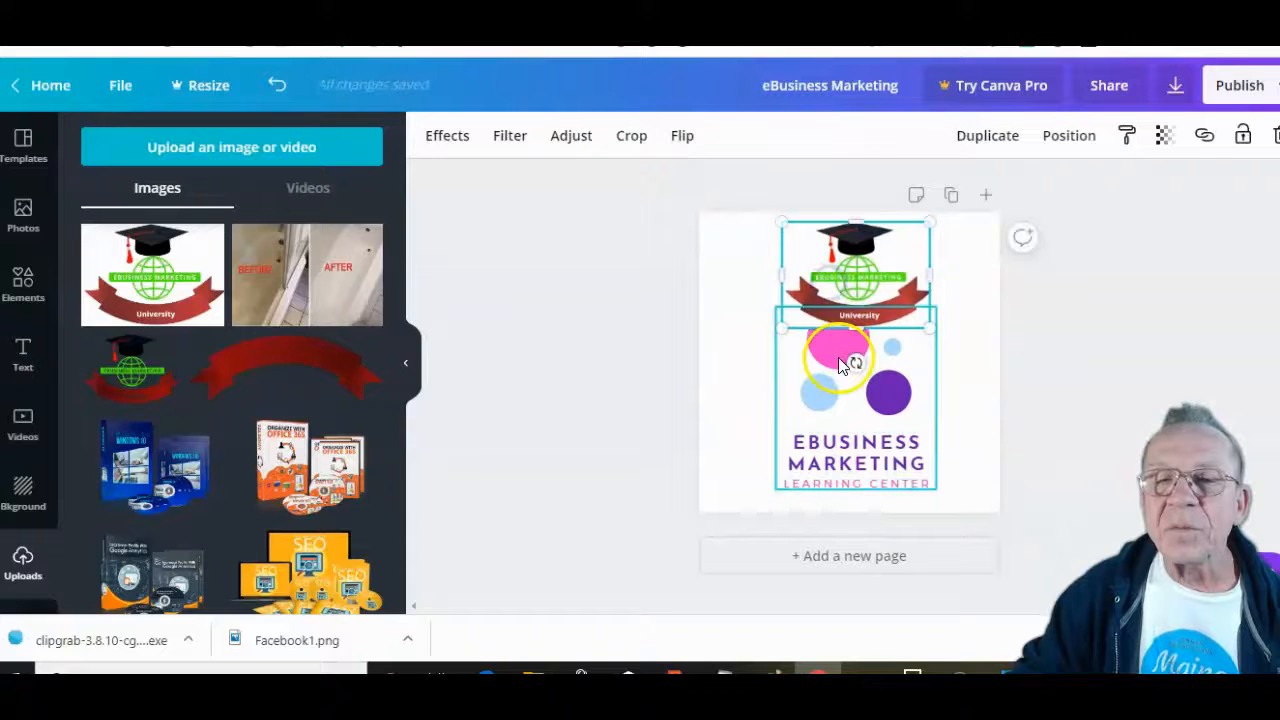
left_click(1275, 142)
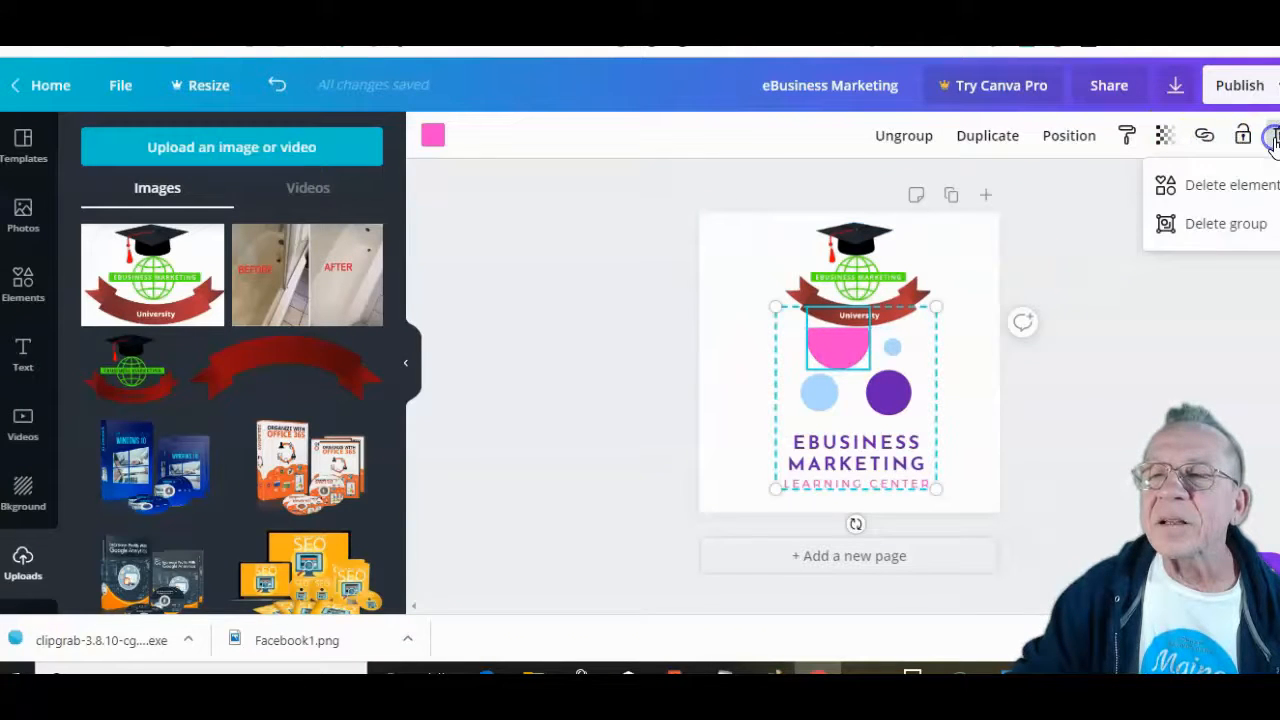
left_click(1207, 222)
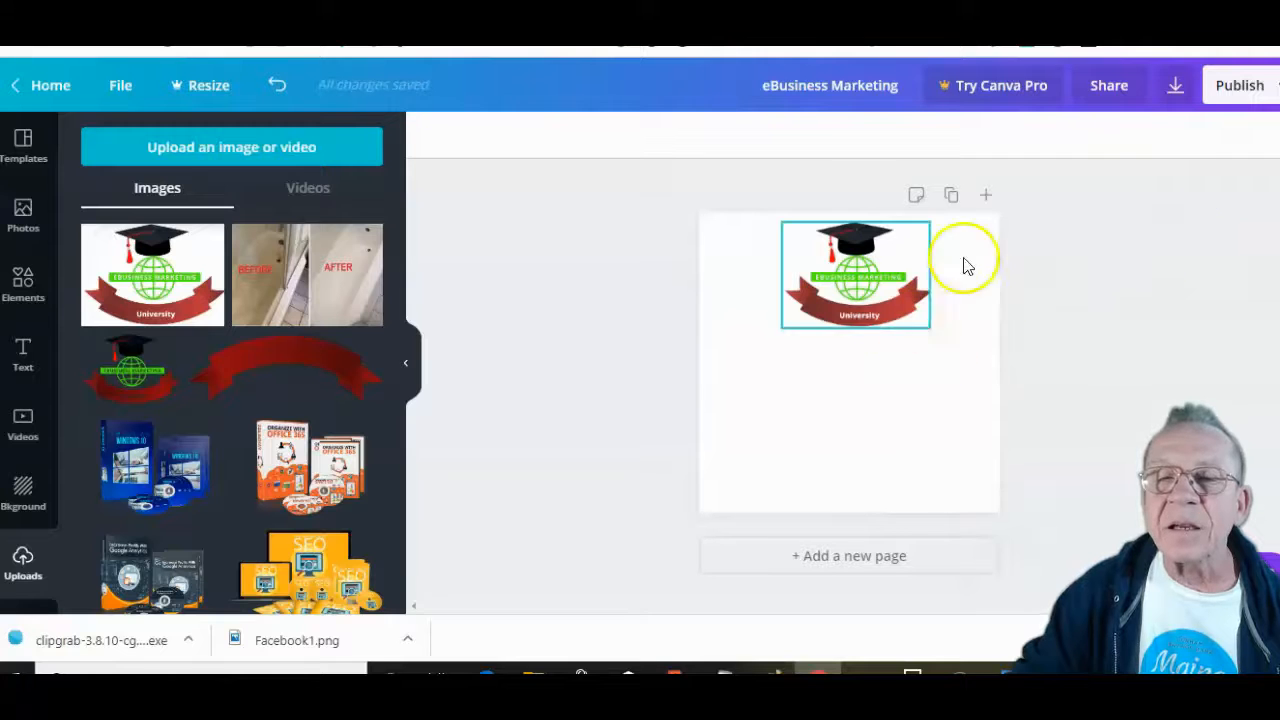
left_click(275, 85)
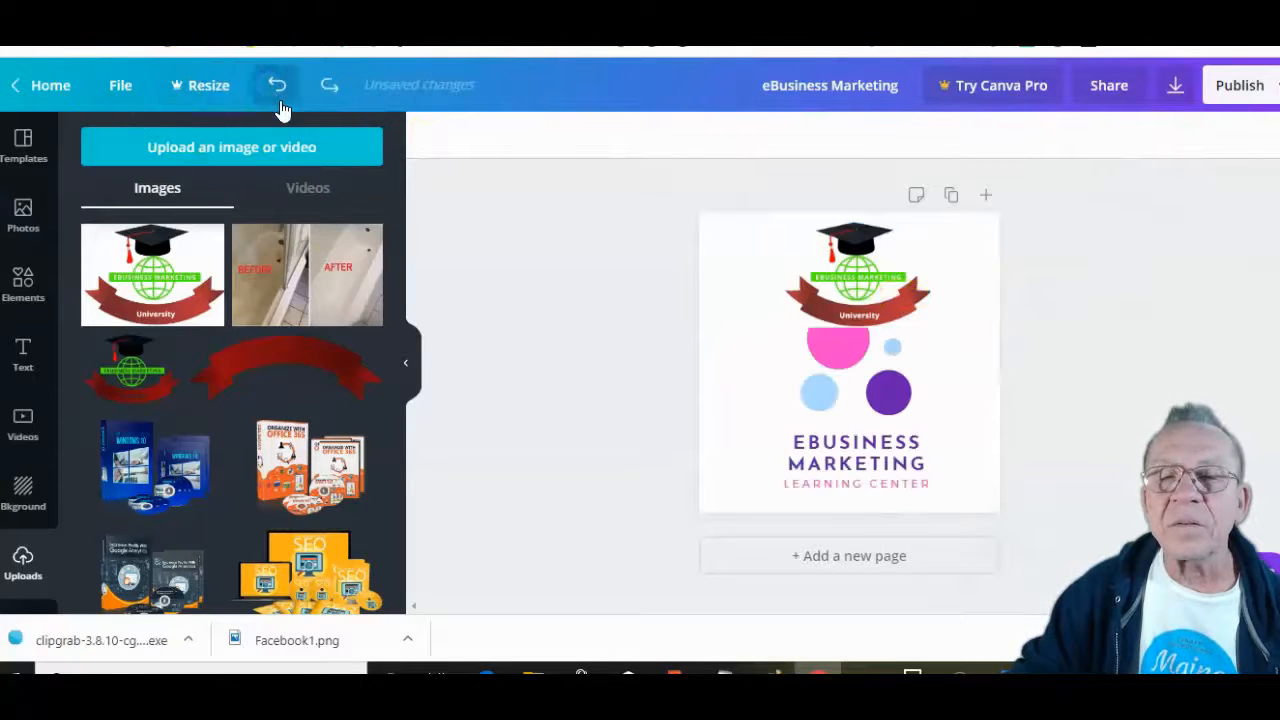
Delete only the pink circle from the group and centre the University logo above the remaining circles.
left_click(826, 348)
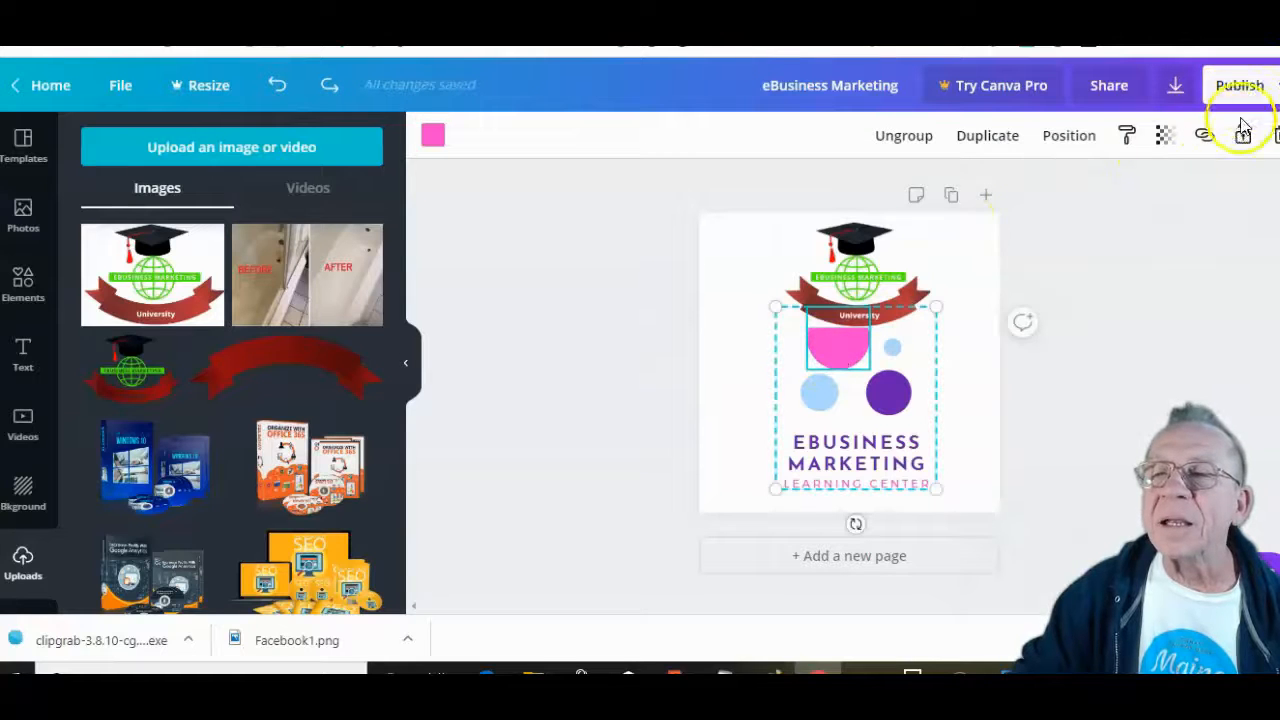
left_click(1272, 137)
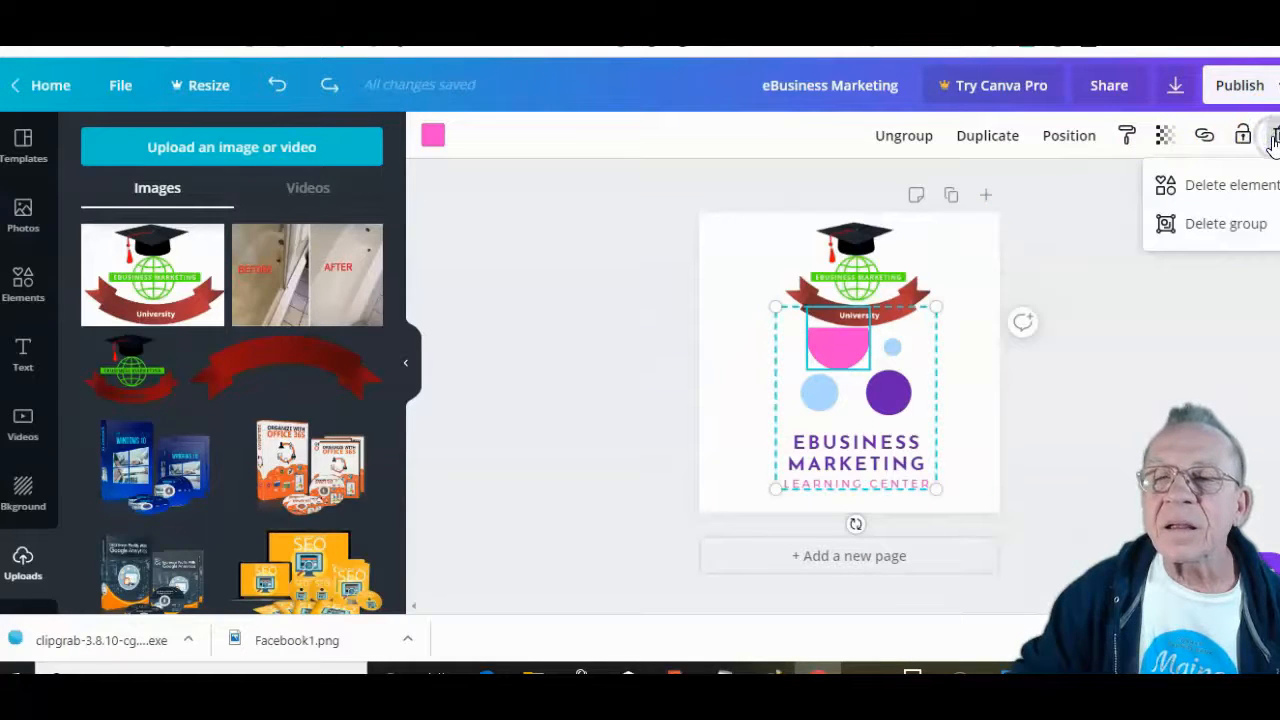
left_click(1234, 185)
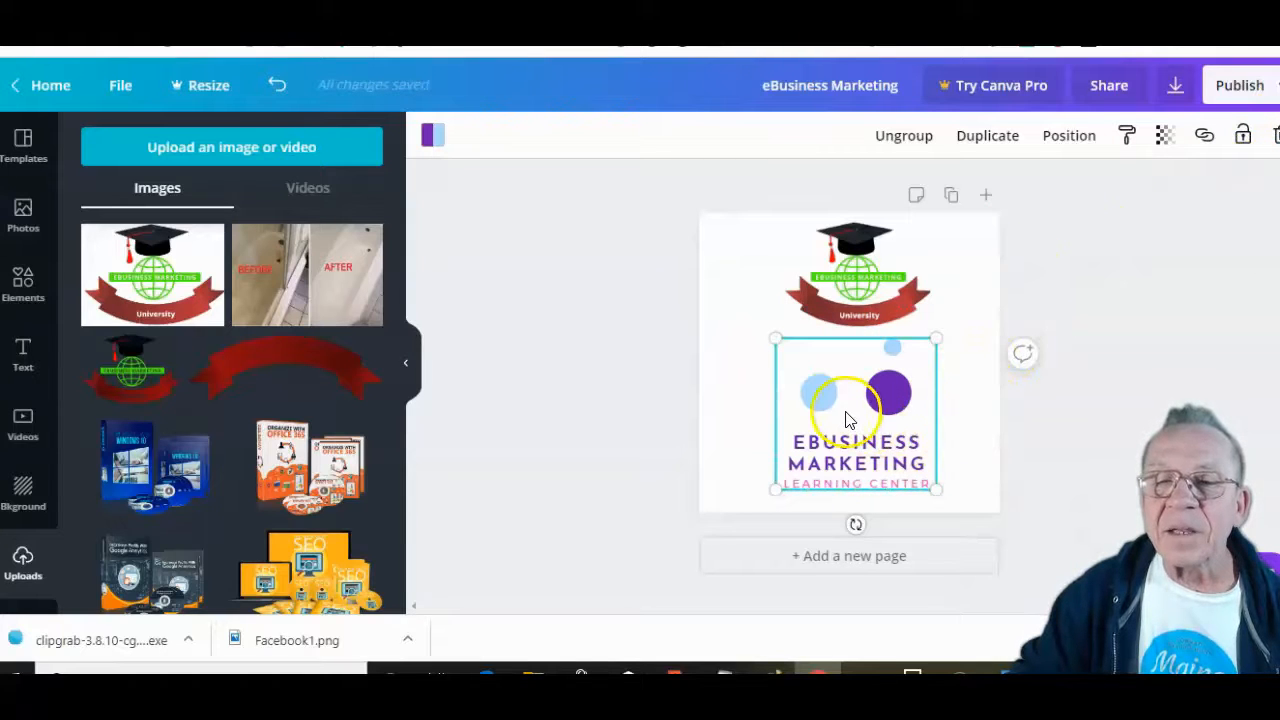
left_click(851, 270)
left_click_drag(851, 270, 846, 277)
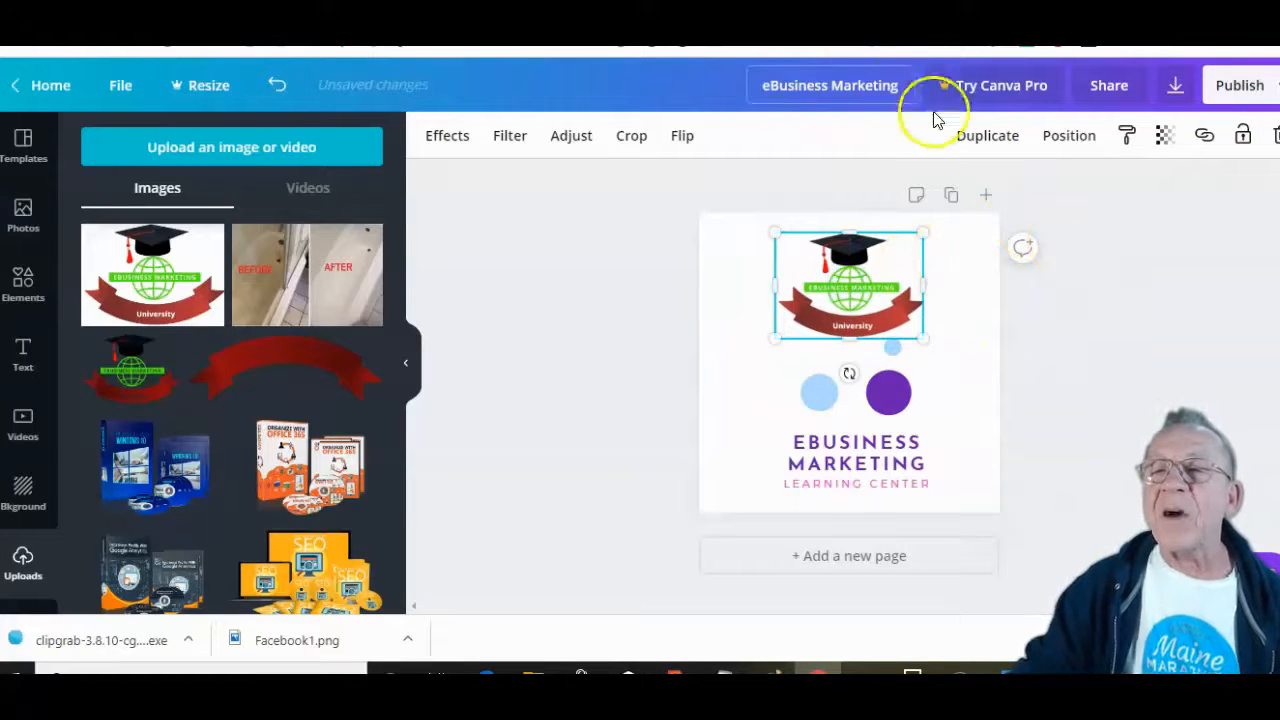
Download the design as a PNG named eBusiness Marketing to the Desktop and dismiss the Canva Pro trial offer.
left_click(1175, 87)
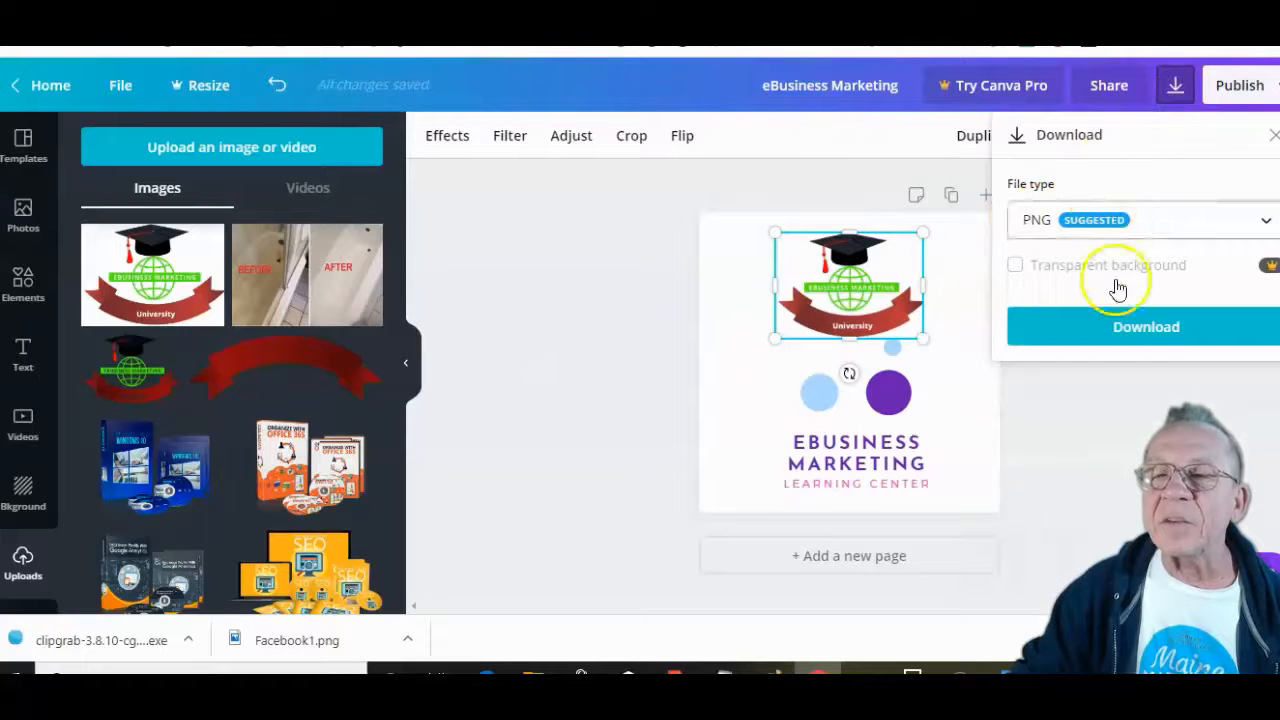
left_click(1134, 325)
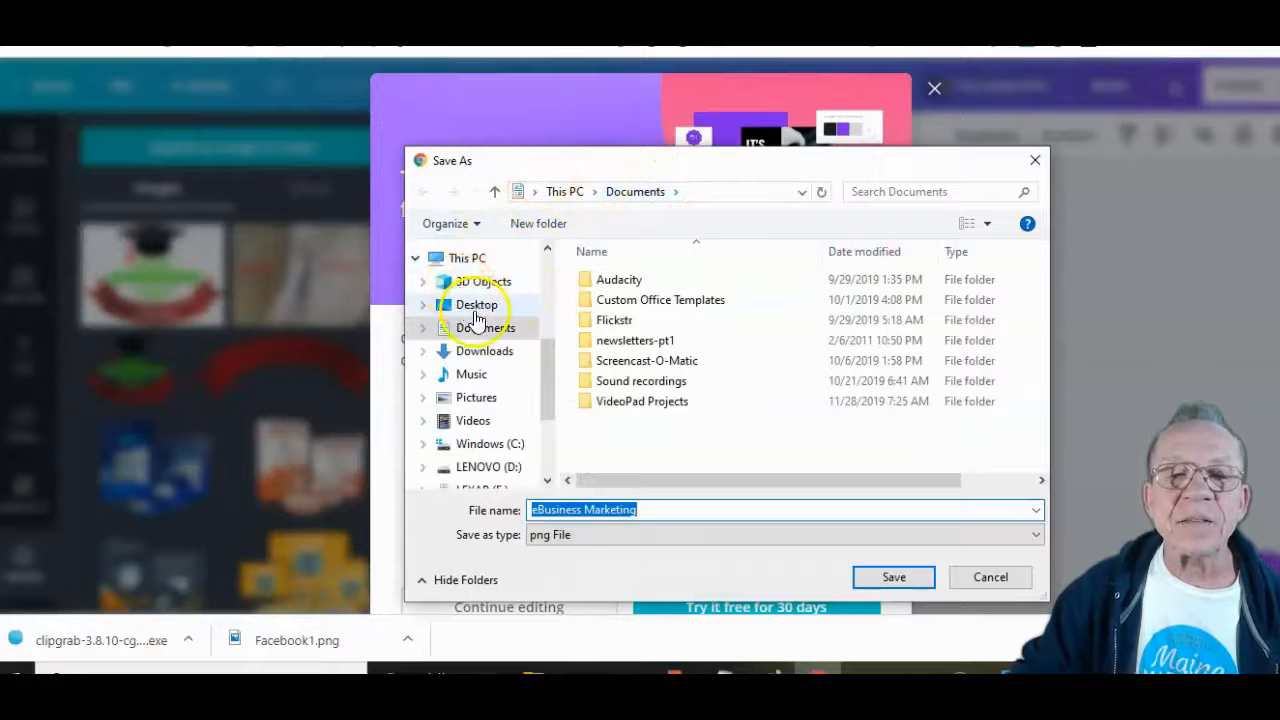
left_click(476, 304)
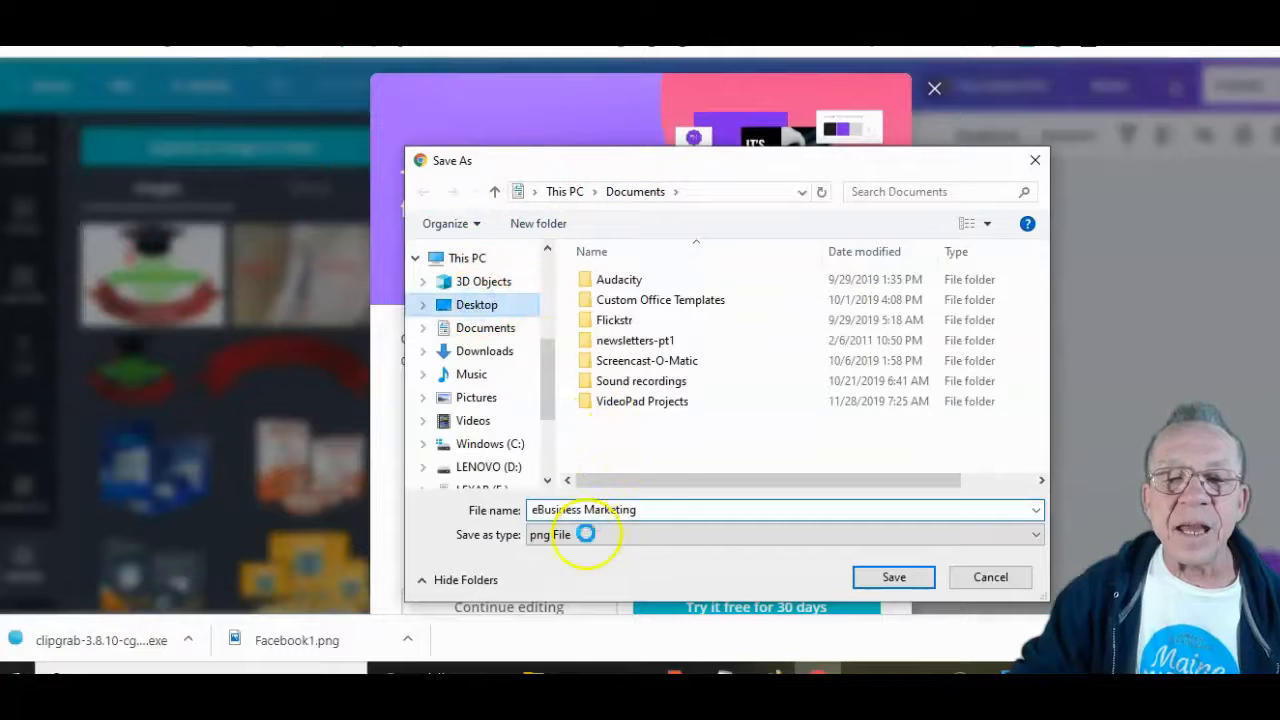
left_click(895, 580)
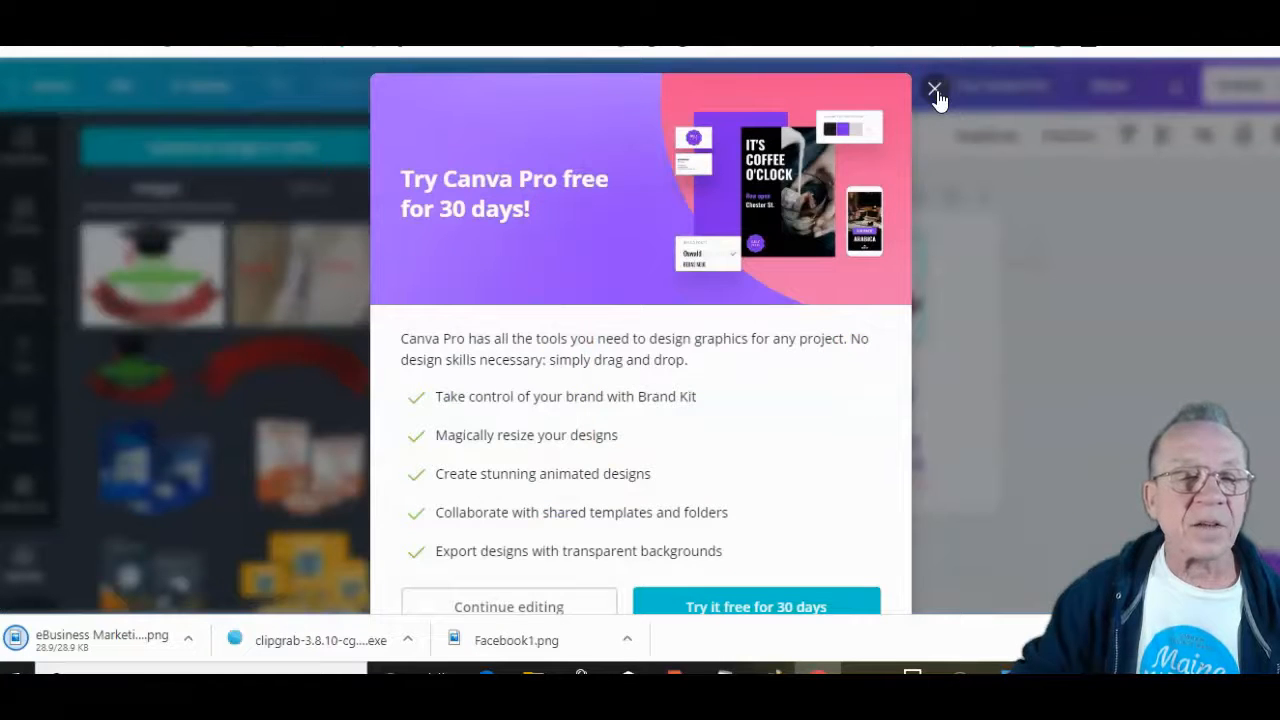
left_click(935, 92)
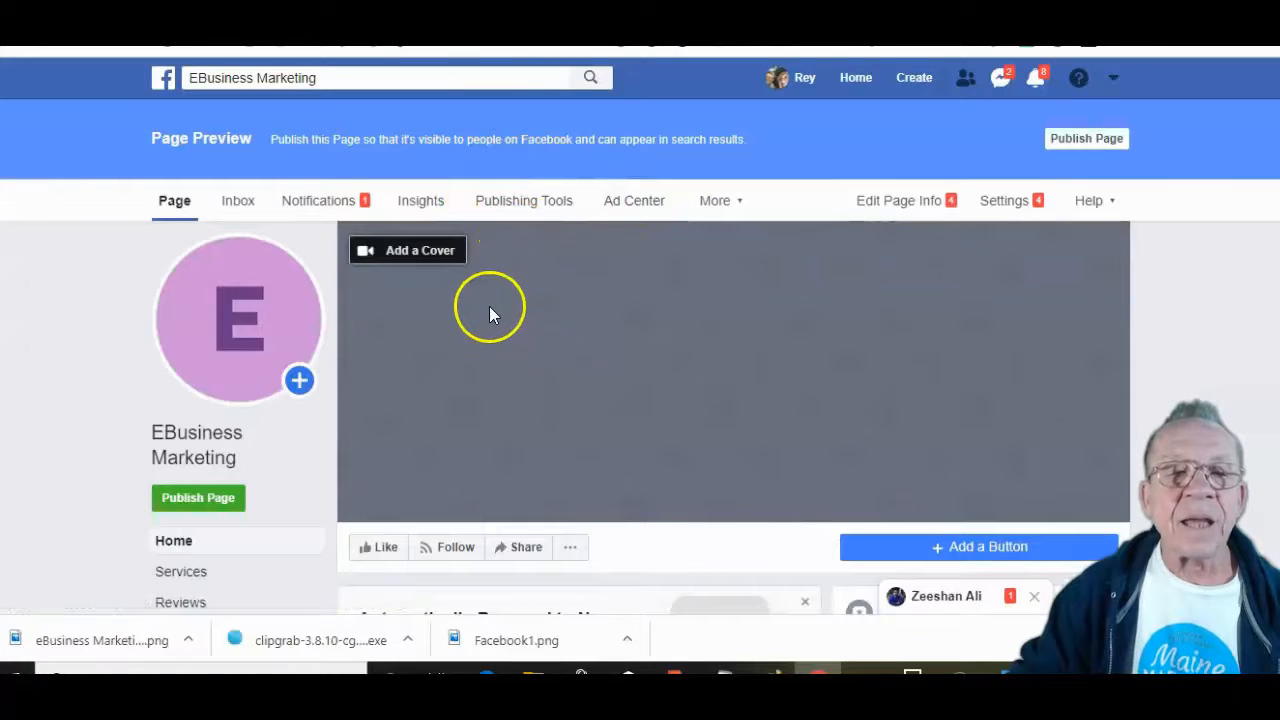
On the Facebook Page, upload the eBusiness Marketing PNG from the Desktop as the new profile picture.
left_click(240, 370)
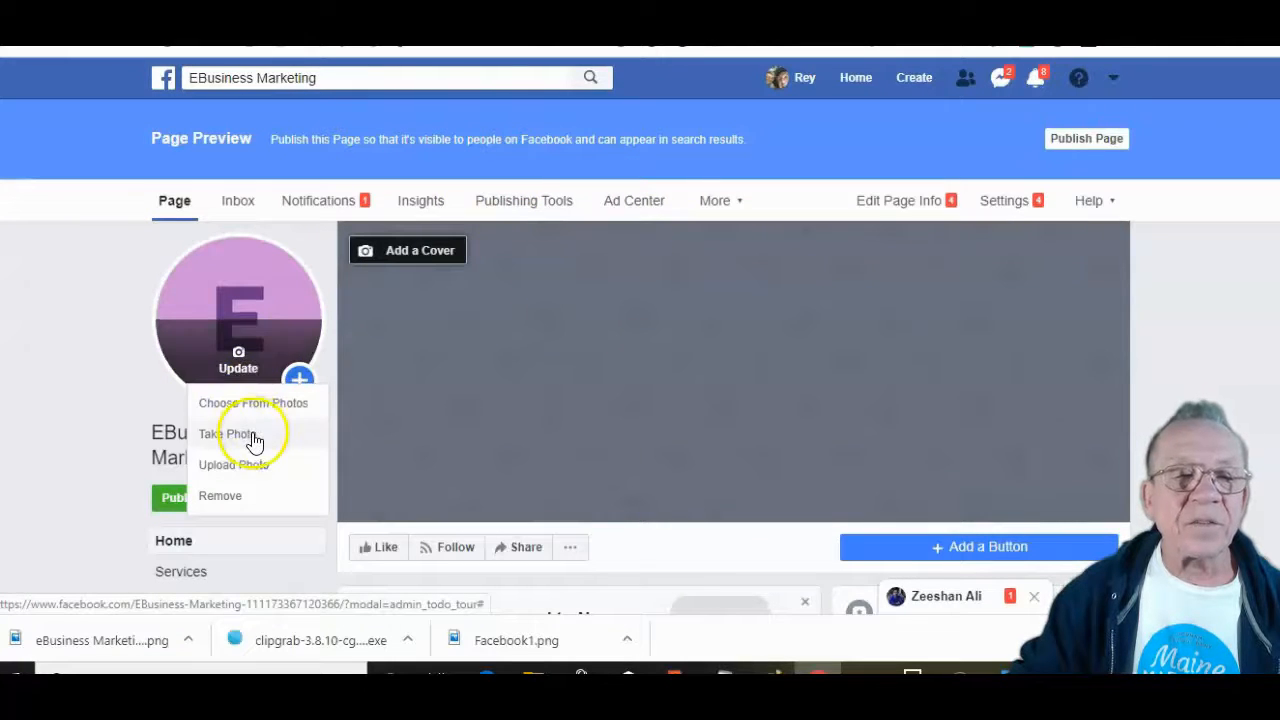
left_click(251, 467)
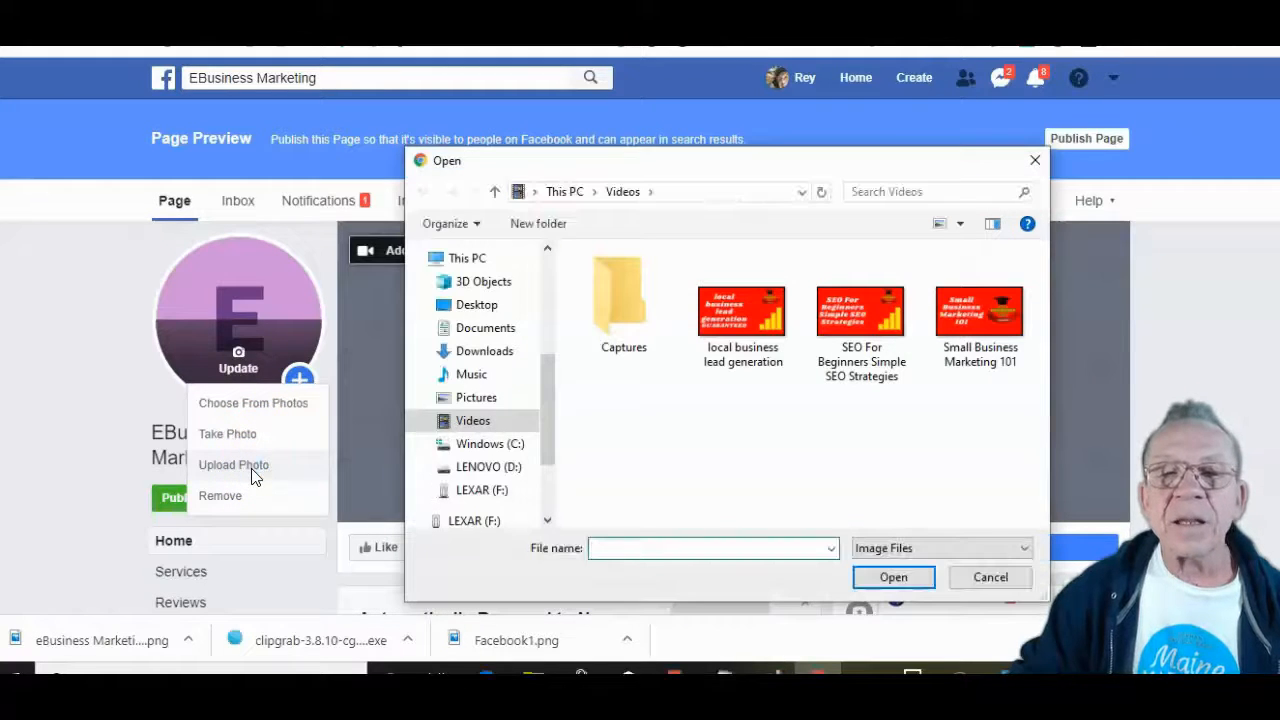
left_click(476, 304)
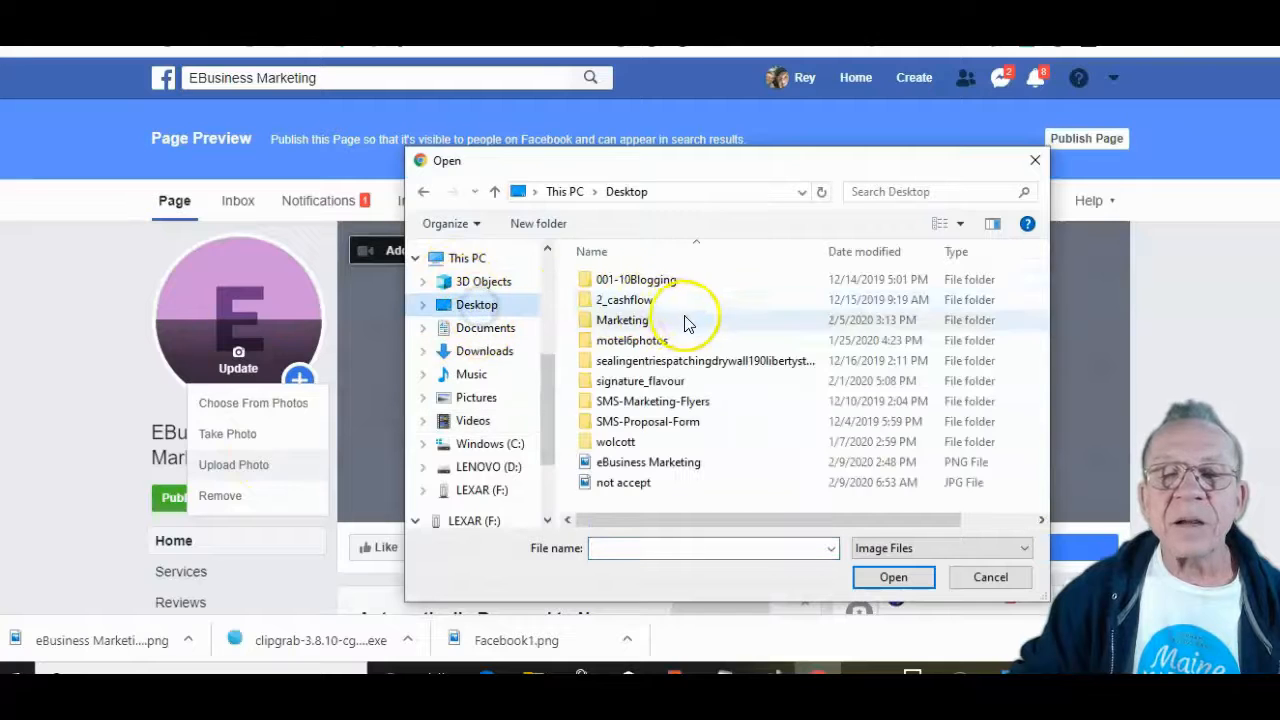
scroll(682, 300, "right", 1)
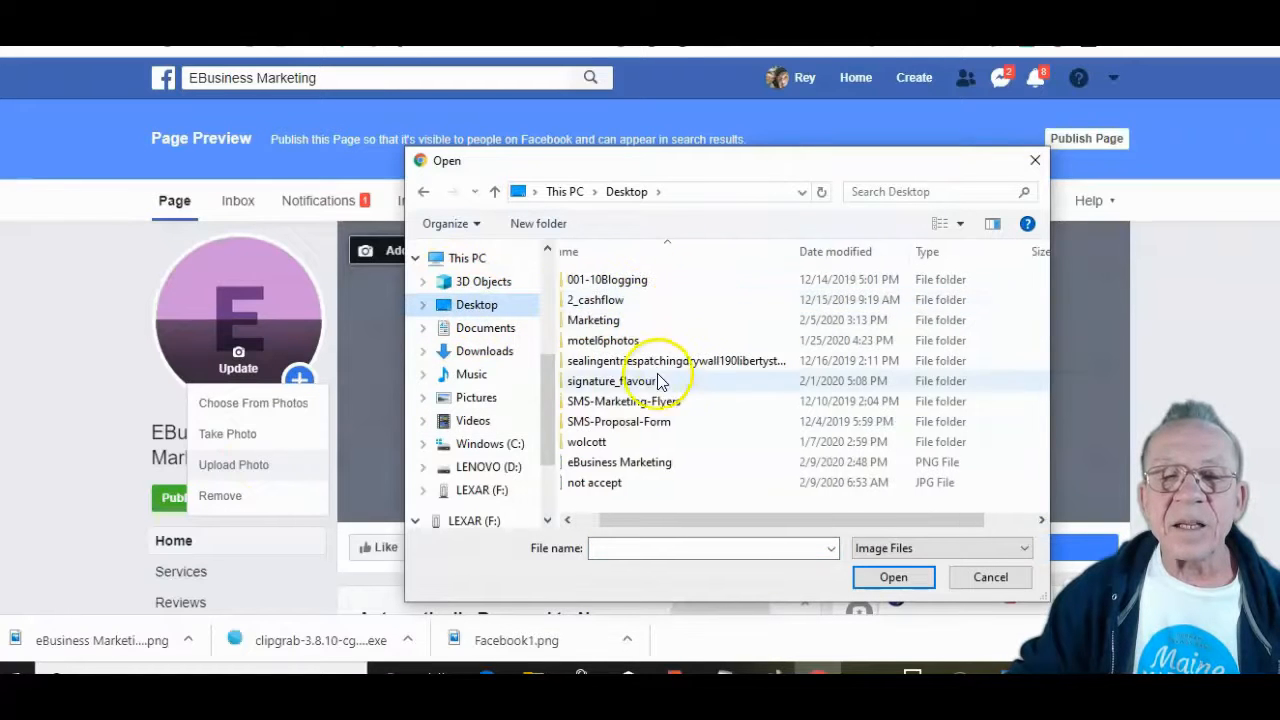
scroll(659, 381, "left", 1)
left_click(661, 474)
left_click(888, 573)
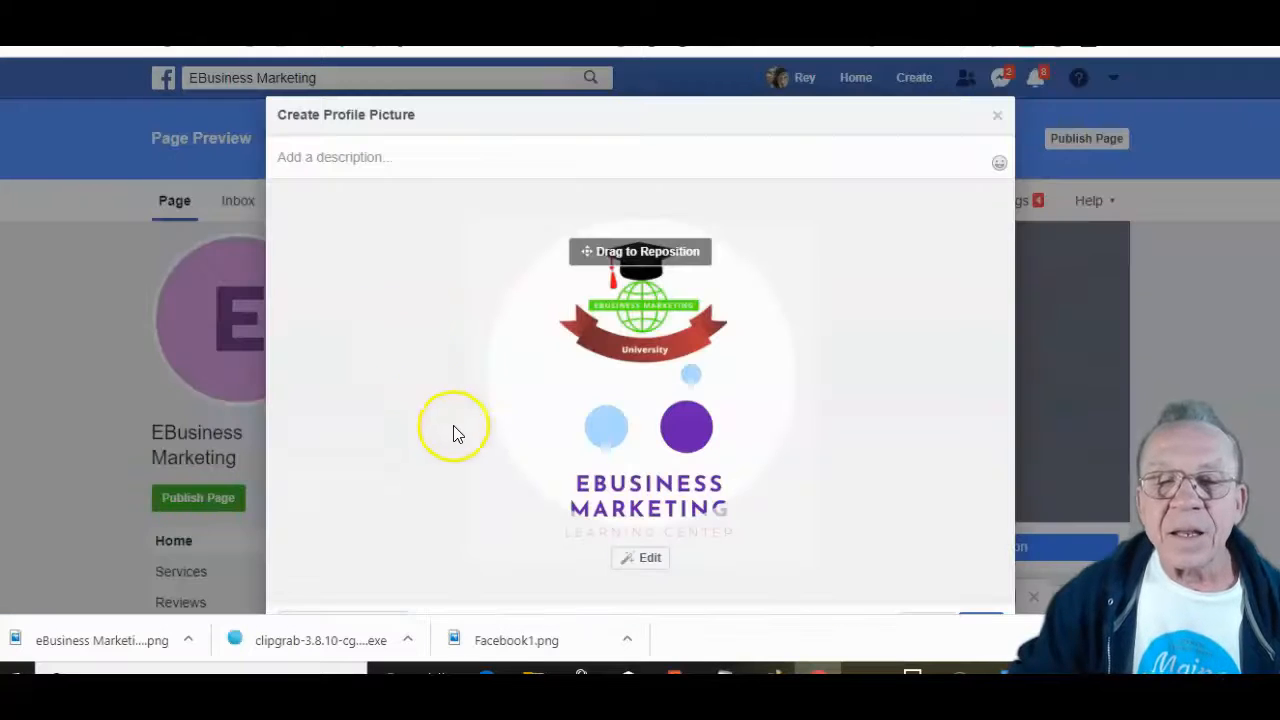
Shift the profile picture upward so the logo and text sit within the circular crop, and save it.
mouse_move(625, 356)
left_mouse_down()
mouse_move(617, 370)
mouse_move(628, 363)
left_mouse_up()
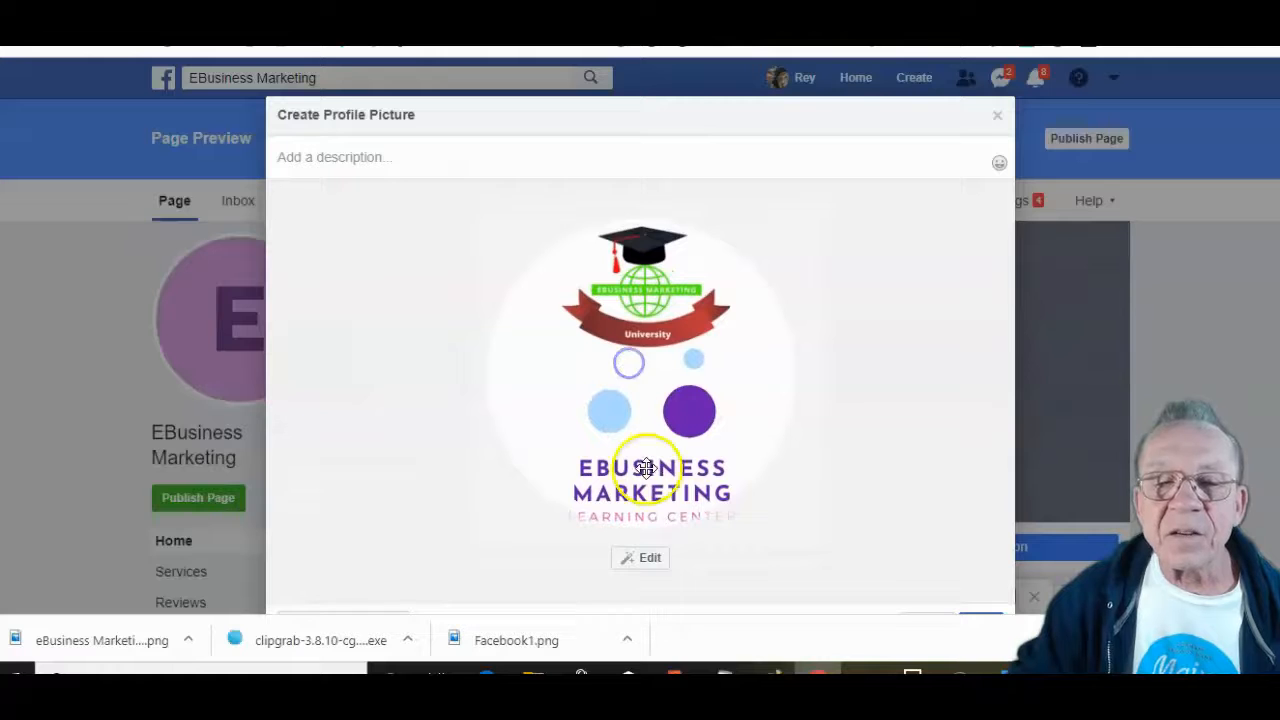
scroll(723, 503, "down", 2)
left_click(985, 557)
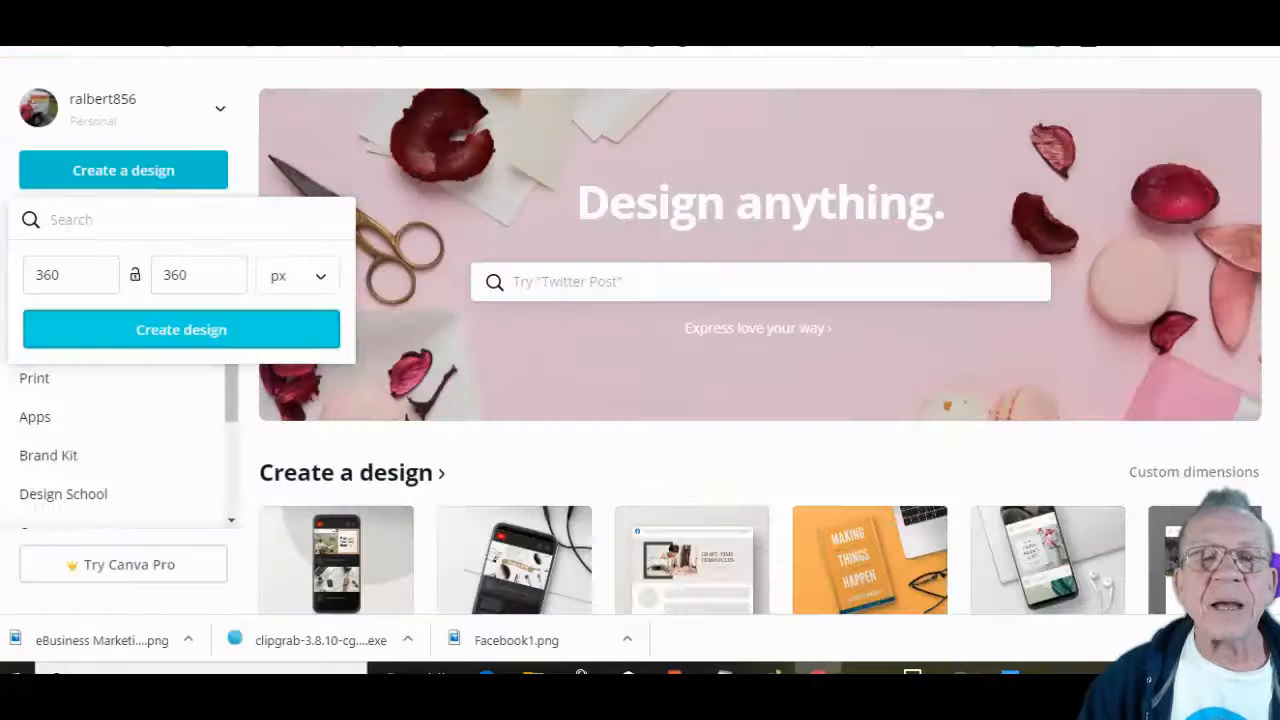
Open the Facebook Cover templates in Canva and look through them for a suitable cover design.
scroll(722, 276, "down", 1)
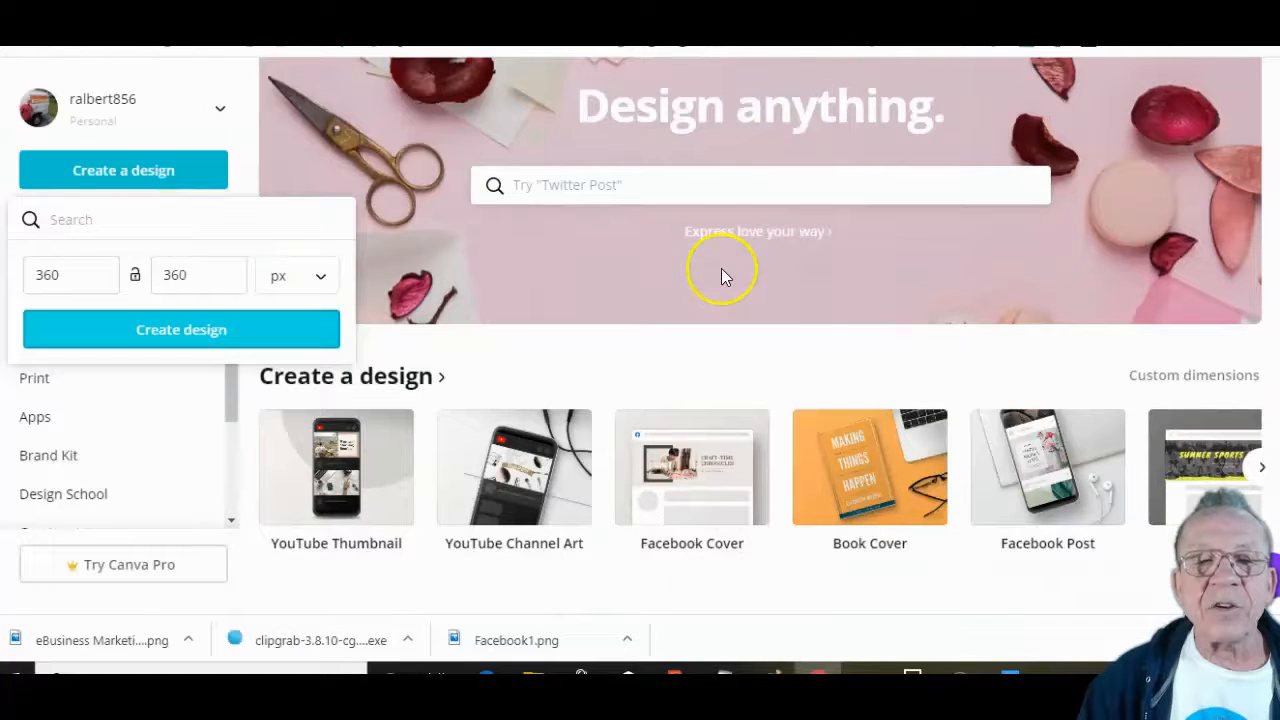
left_click(590, 343)
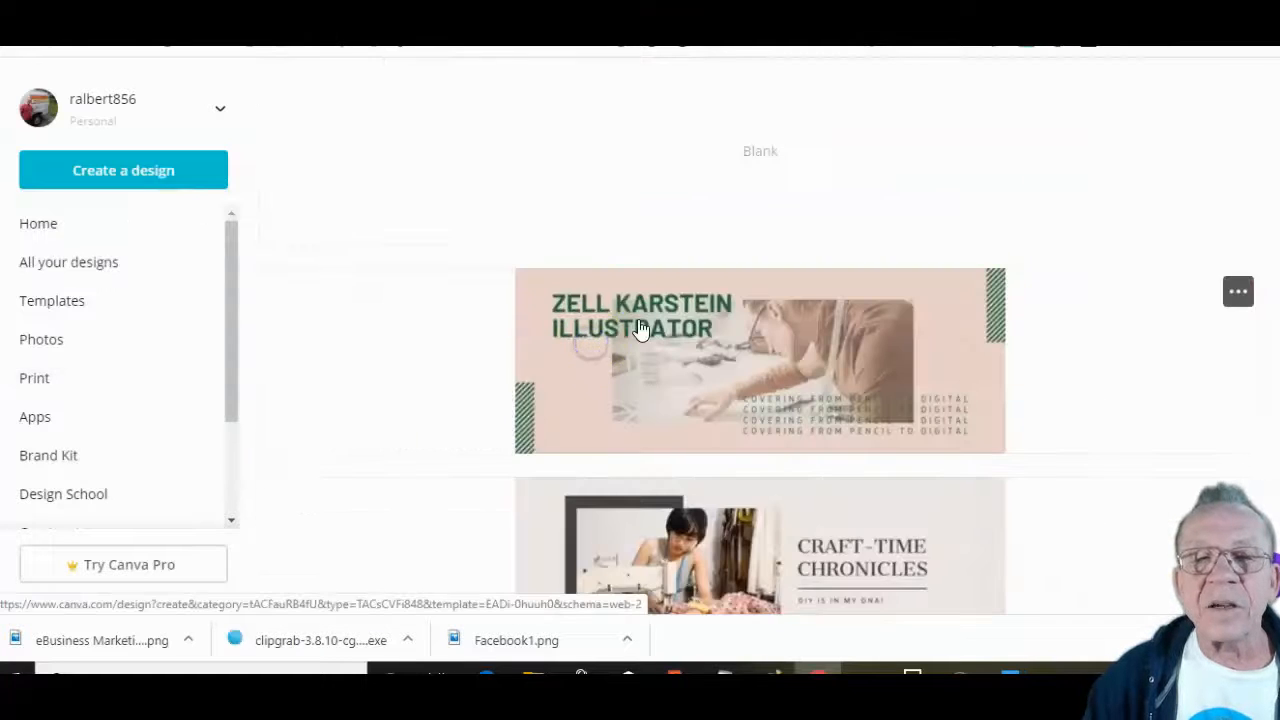
scroll(640, 329, "down", 2)
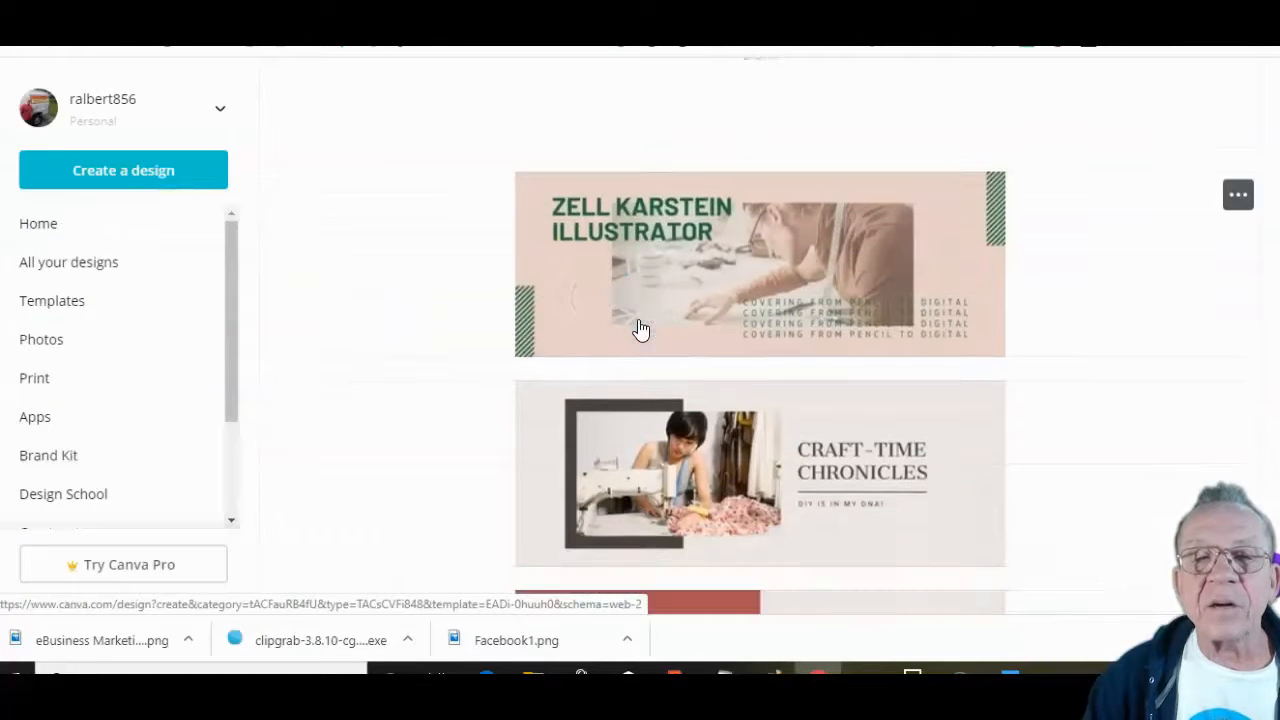
scroll(640, 329, "up", 1)
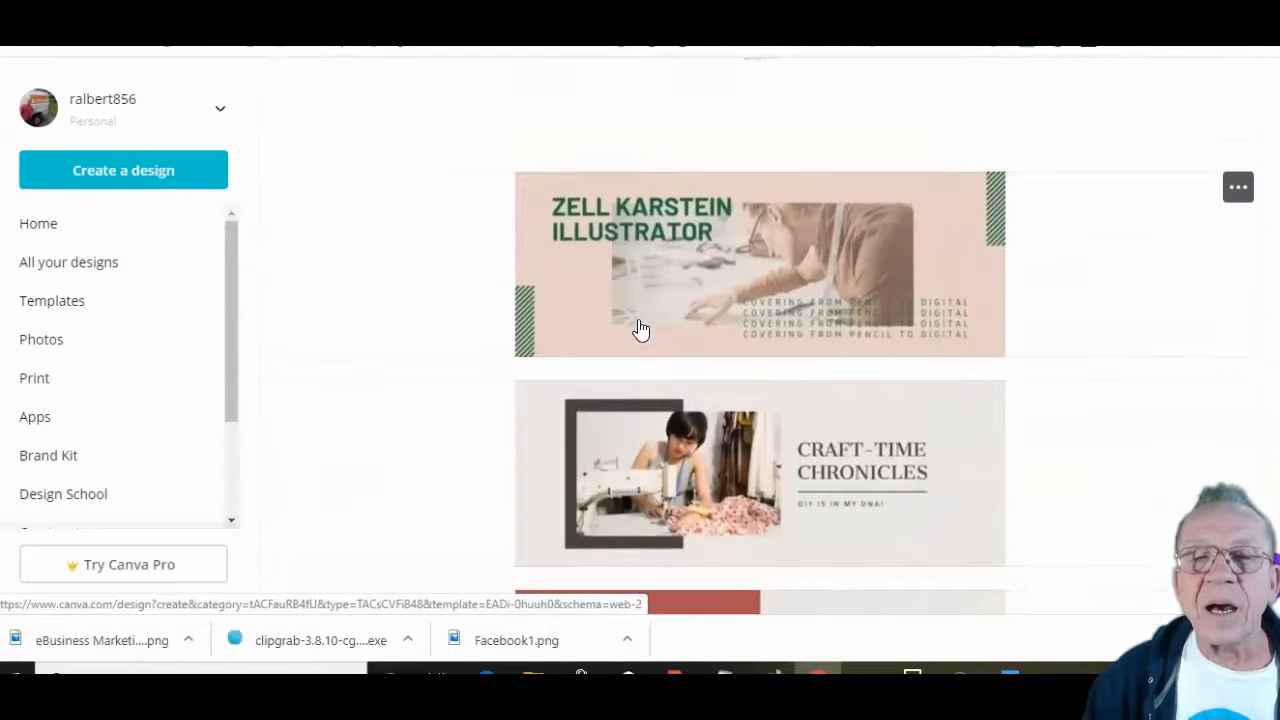
scroll(649, 289, "down", 8)
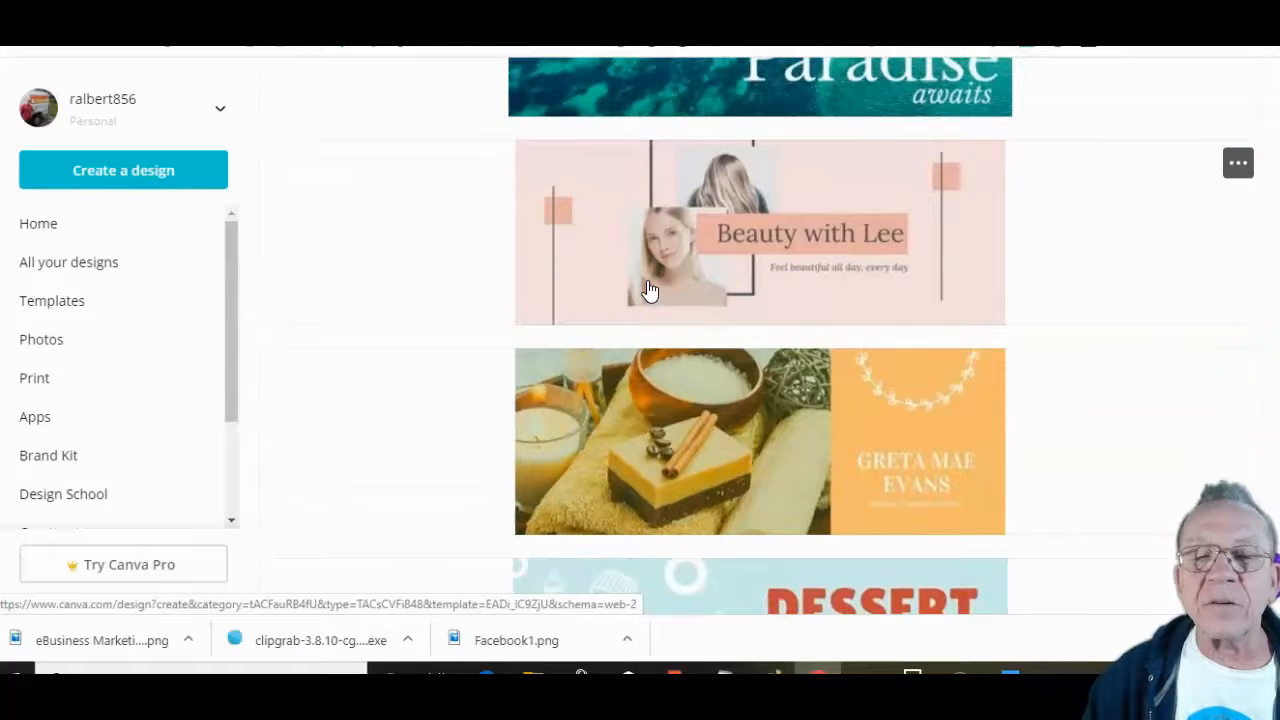
scroll(649, 289, "up", 1)
left_click(289, 171)
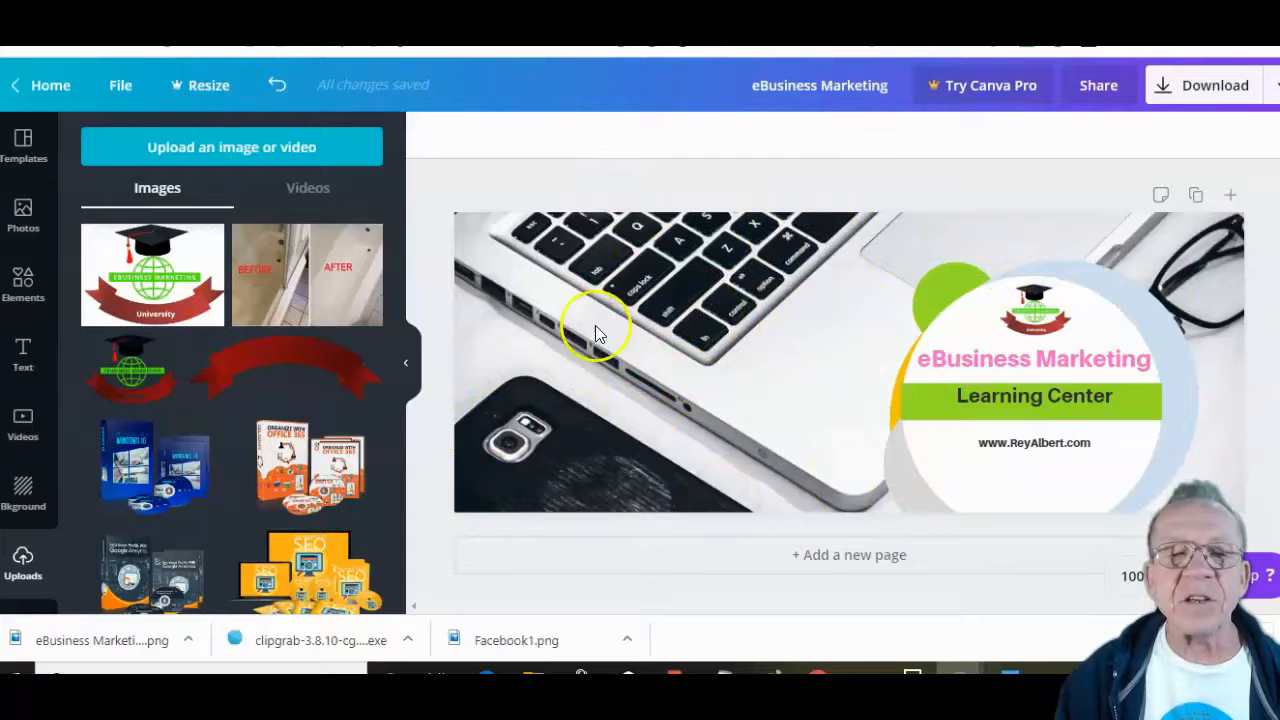
Review the eBusiness Marketing cover design and its source template, and compare it with the empty cover area on the Facebook Page.
left_click(407, 365)
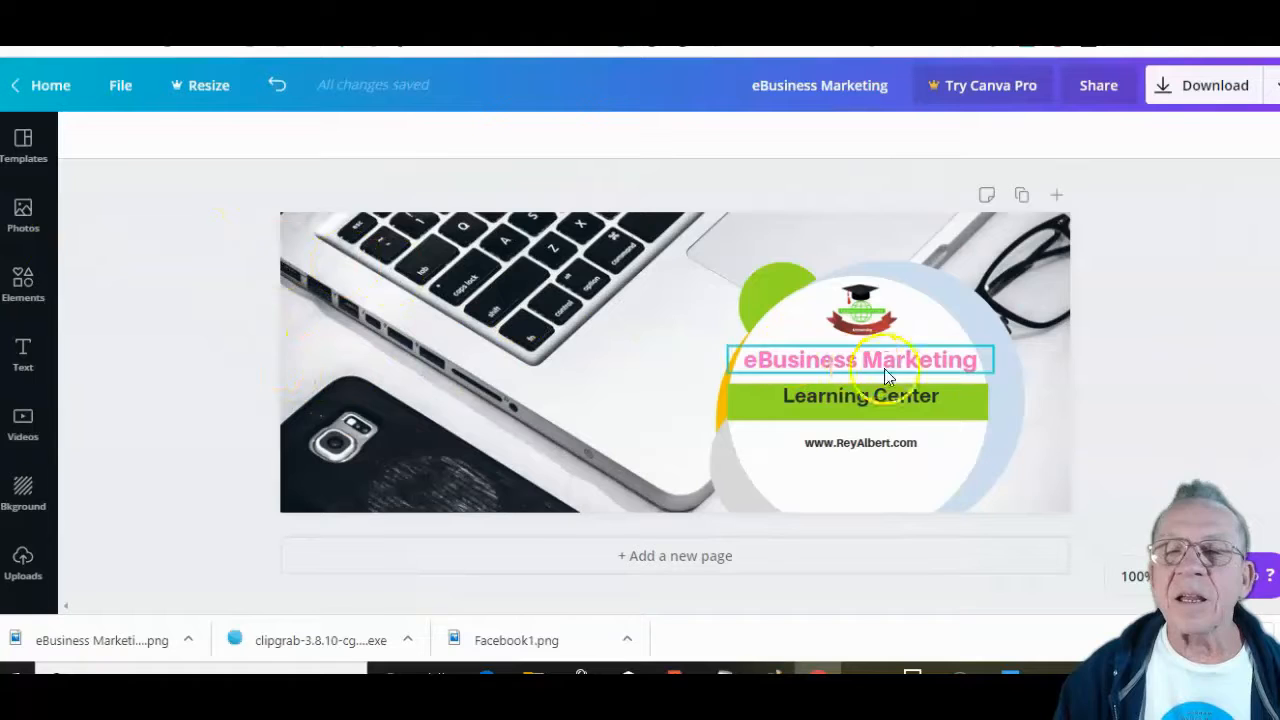
left_click(30, 148)
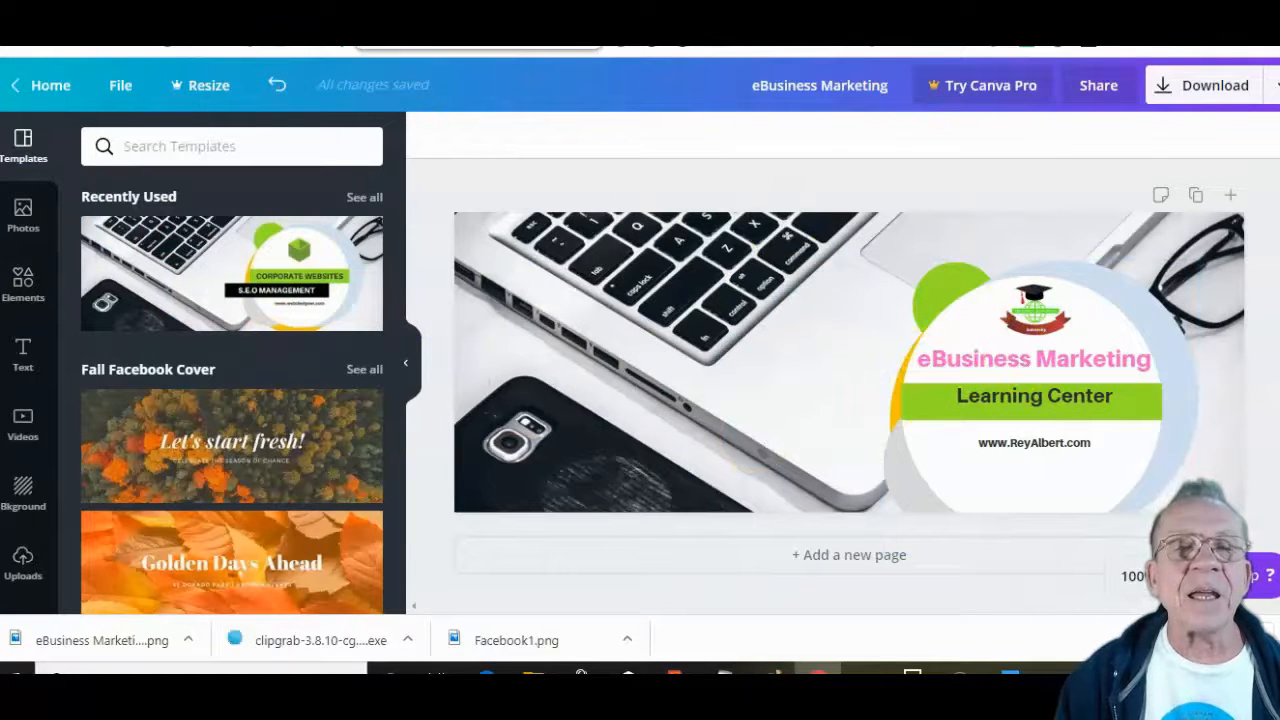
left_click(610, 12)
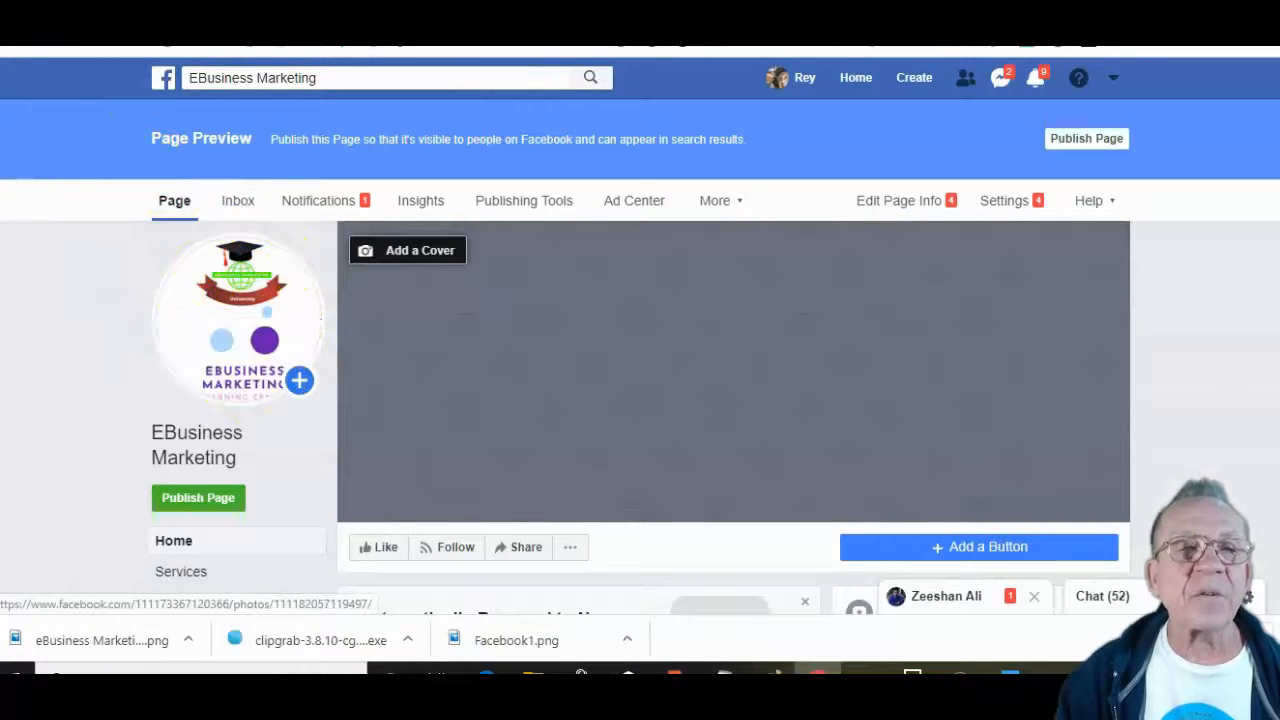
left_click(960, 30)
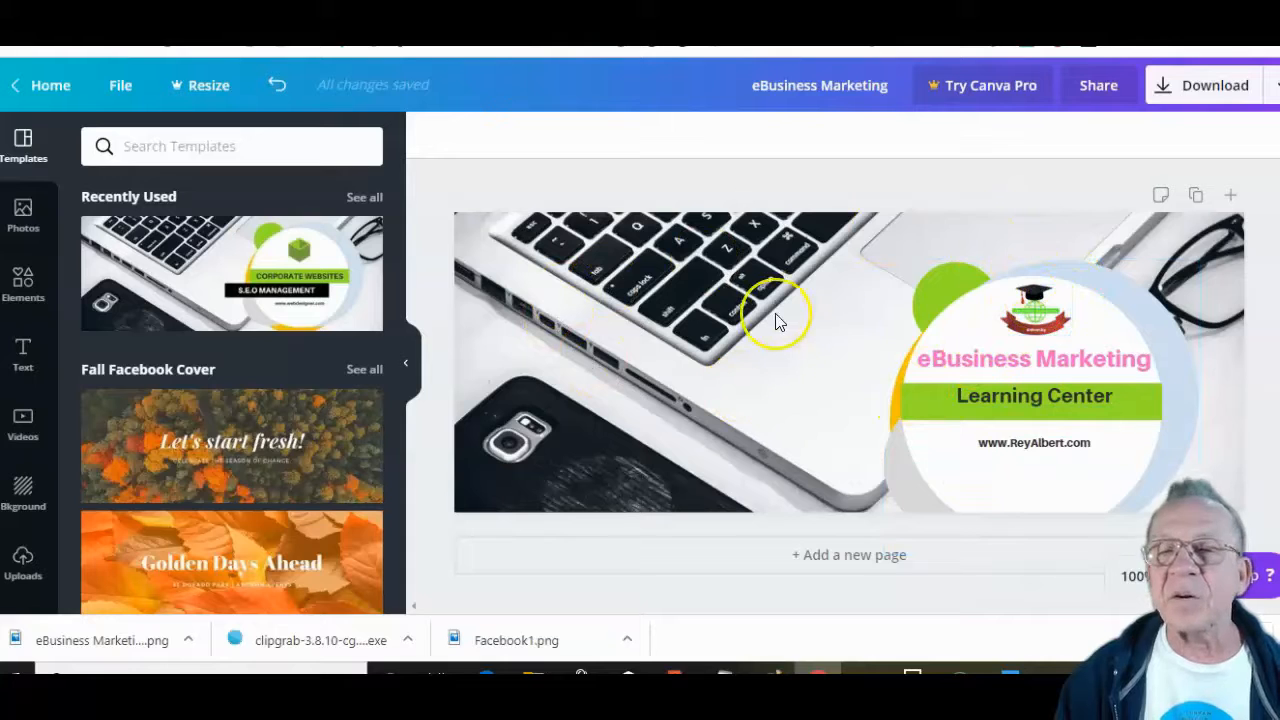
Download the cover design as a PNG named eBusiness Marketing (1) to the Desktop and dismiss the Canva Pro trial offer.
left_click(1170, 88)
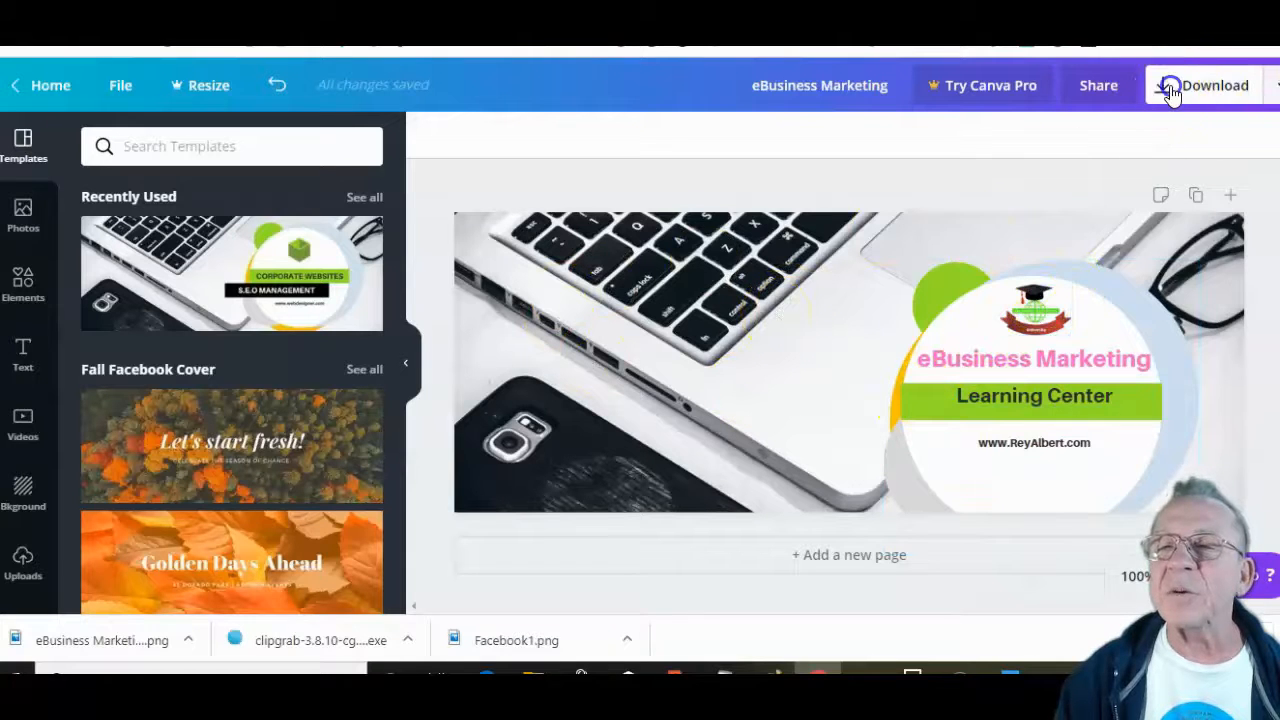
left_click(1131, 326)
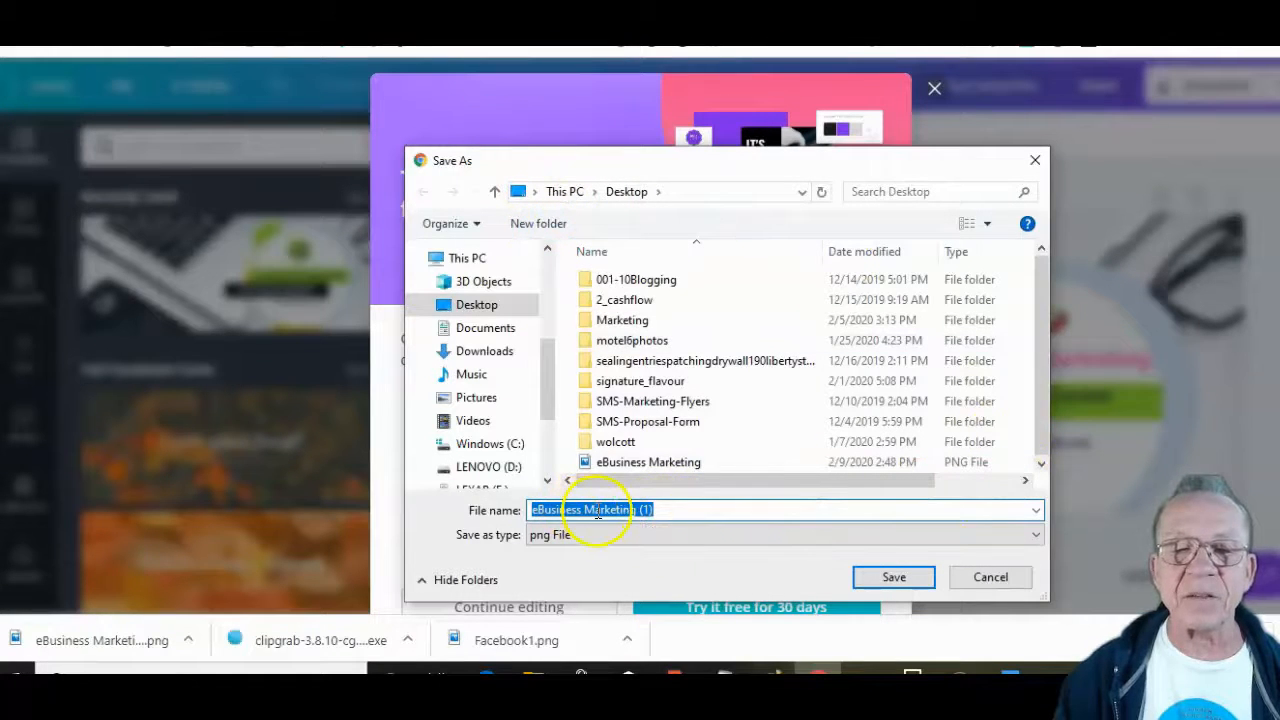
left_click(895, 576)
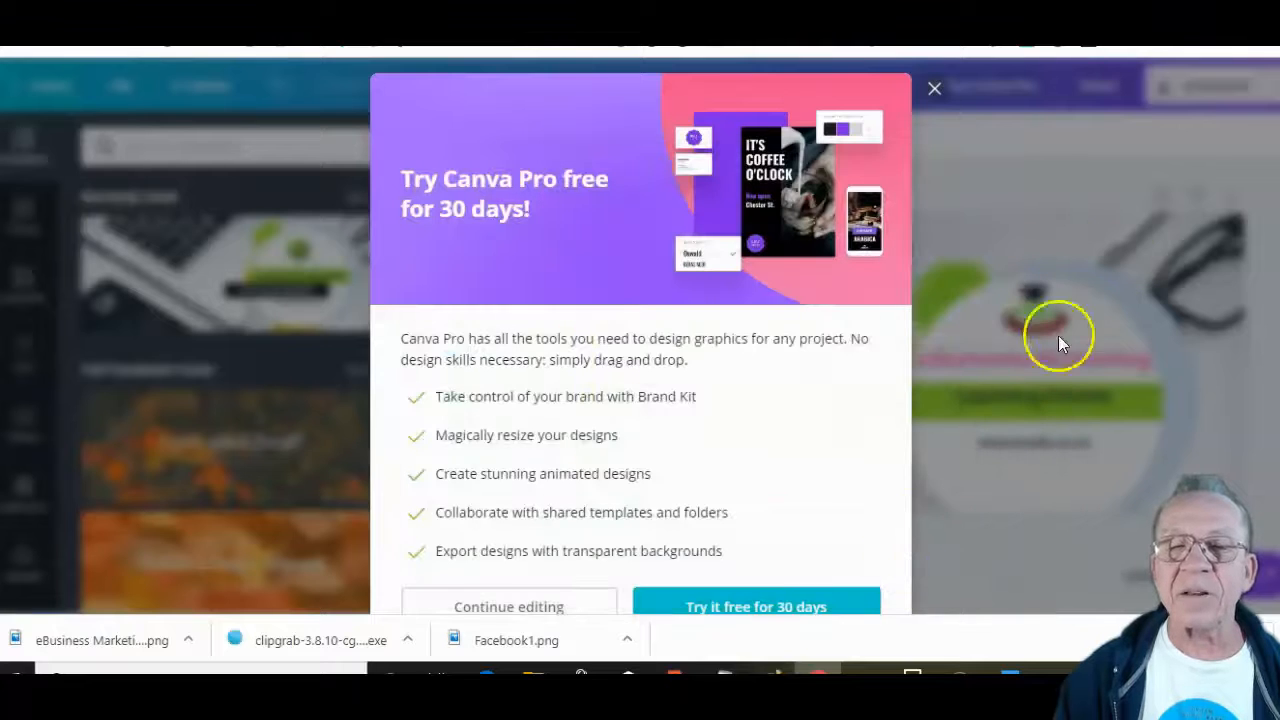
left_click(935, 90)
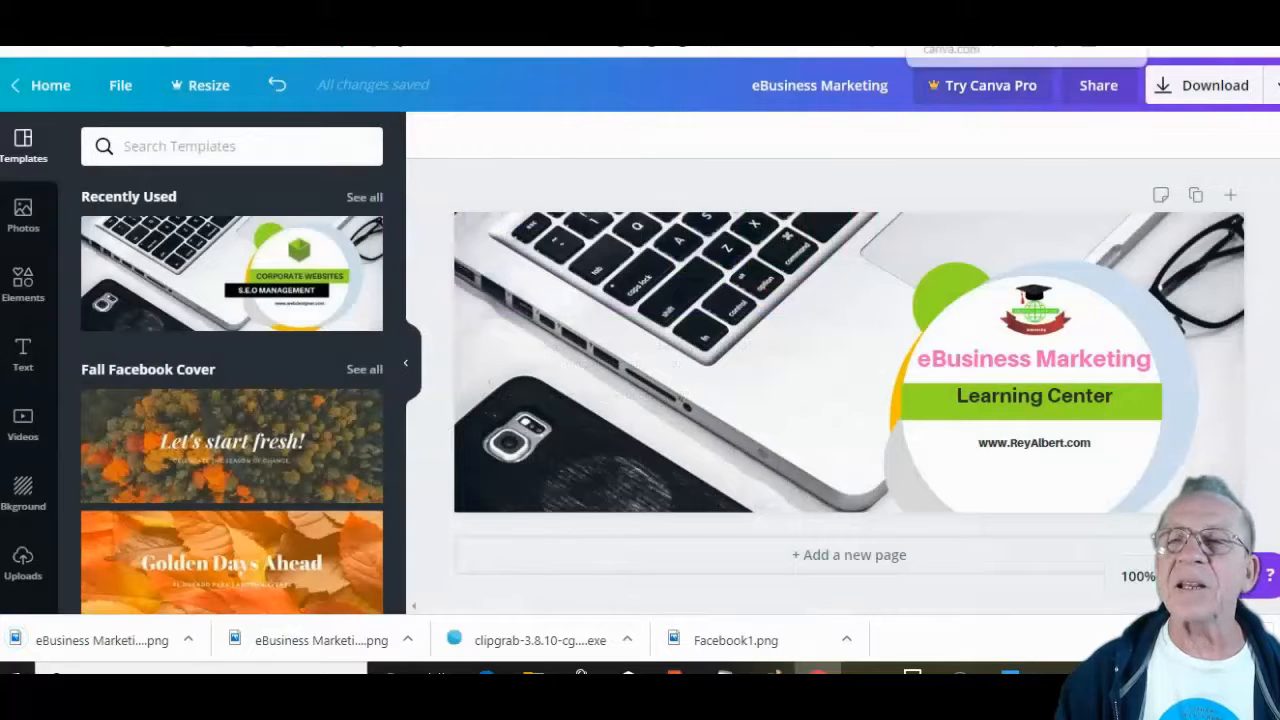
Switch to the Facebook Page, upload eBusiness Marketing (1) from the Desktop as the cover photo, and save it.
left_click(950, 22)
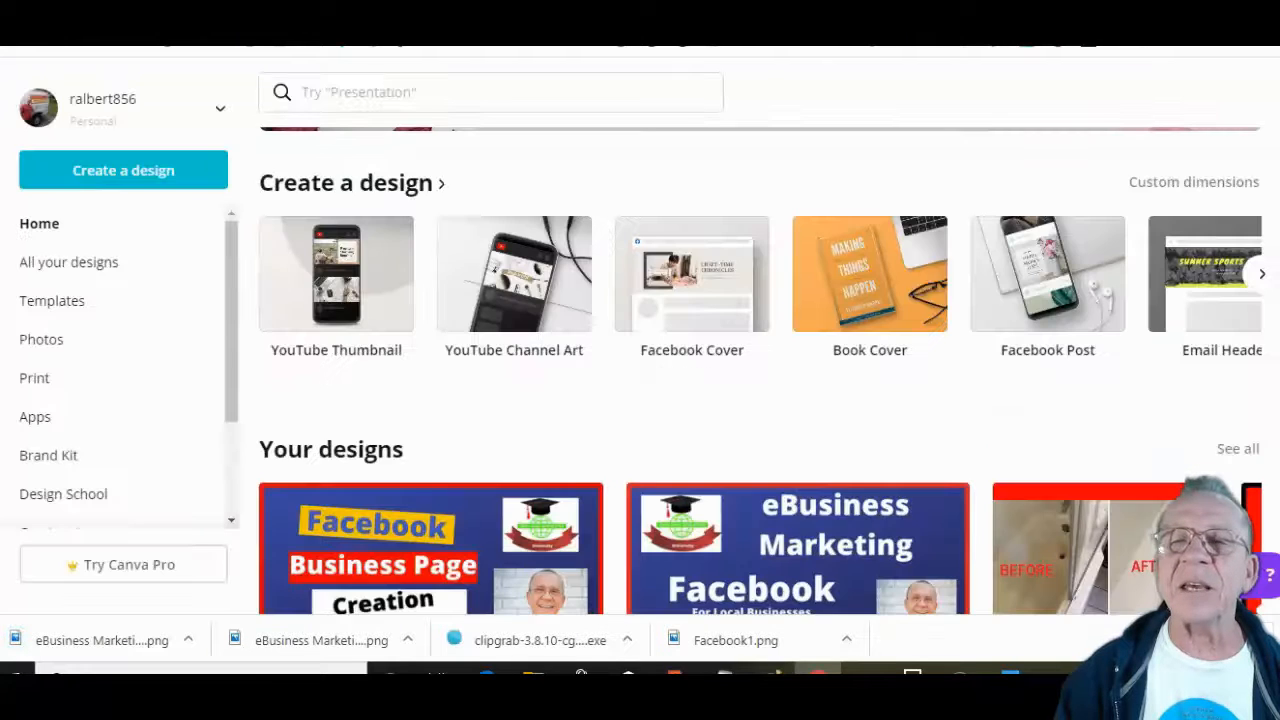
left_click(950, 22)
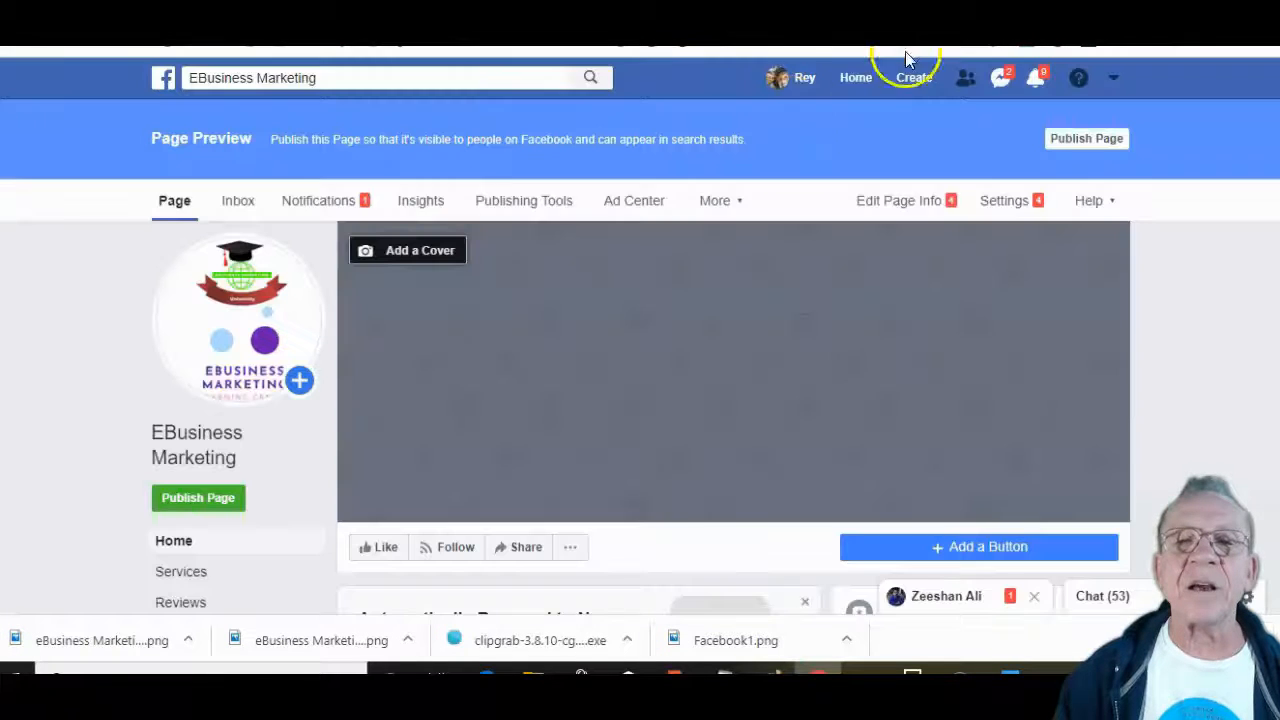
left_click(410, 255)
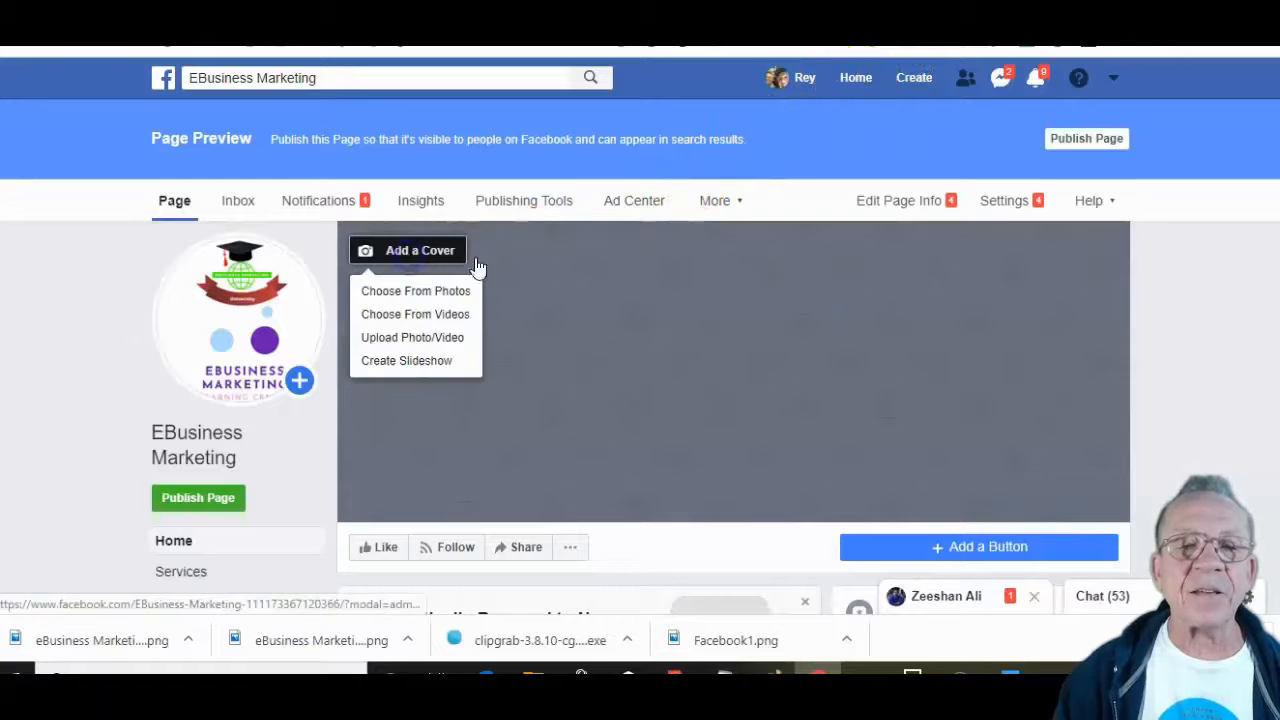
left_click(402, 337)
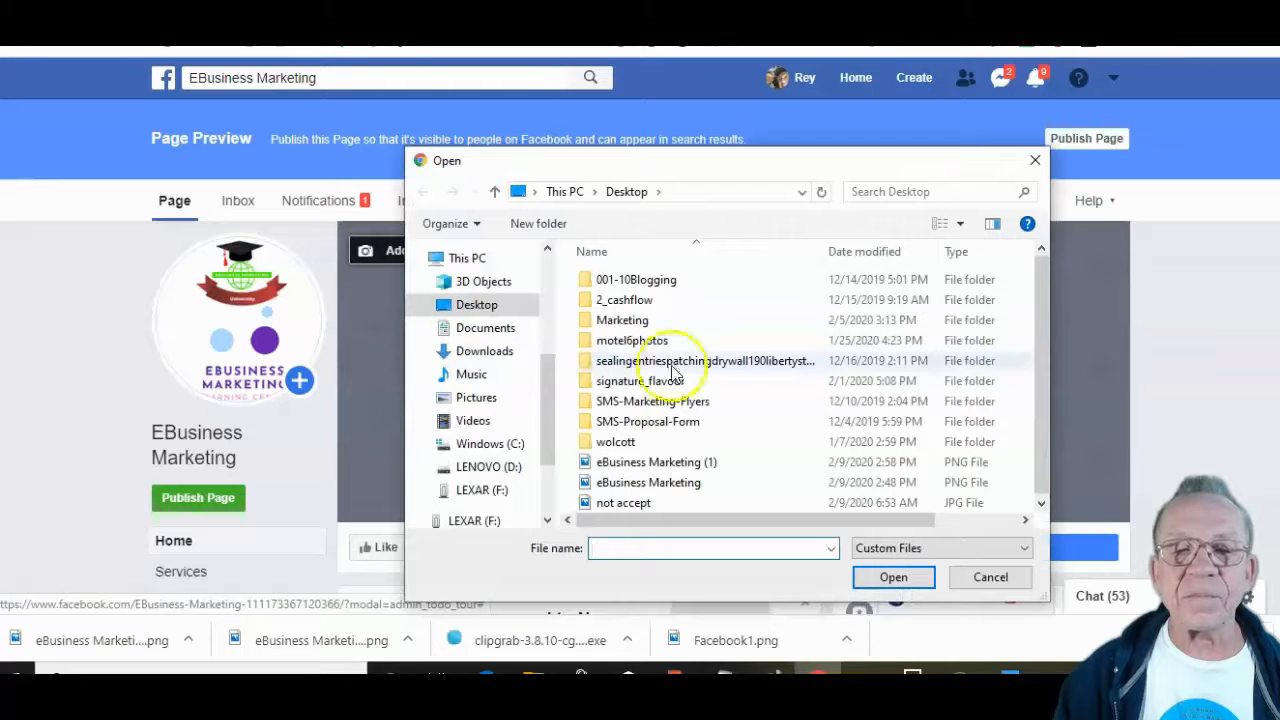
left_click(680, 462)
left_click(893, 577)
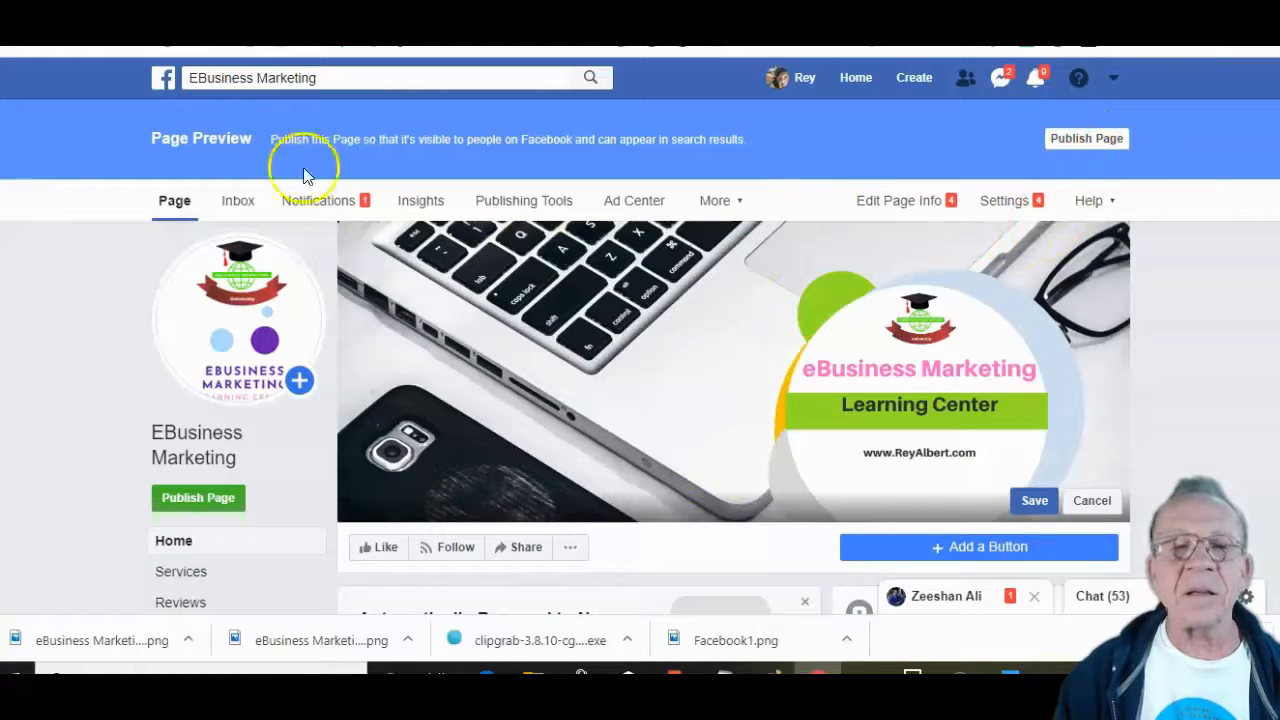
left_click(1033, 502)
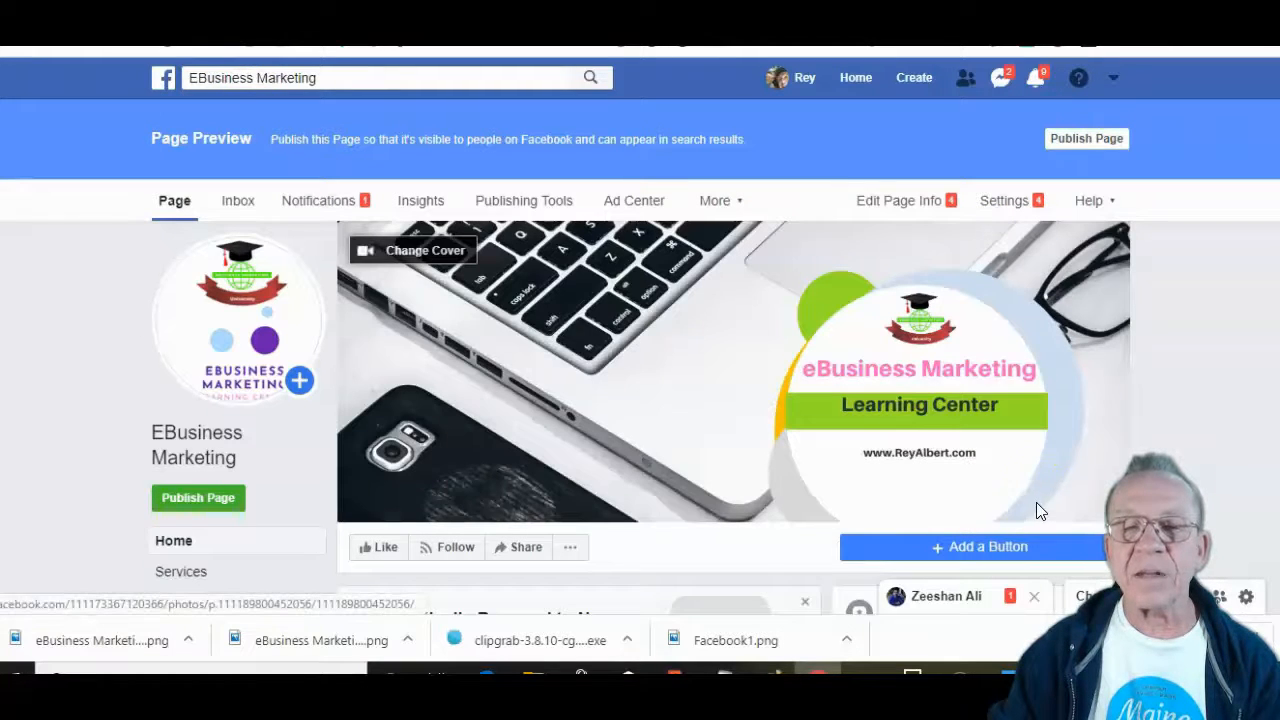
Give the cover photo a description about helping local businesses be seen on the Internet with the website link, set its location to Waterbury, Connecticut, and finish editing.
right_click(680, 347)
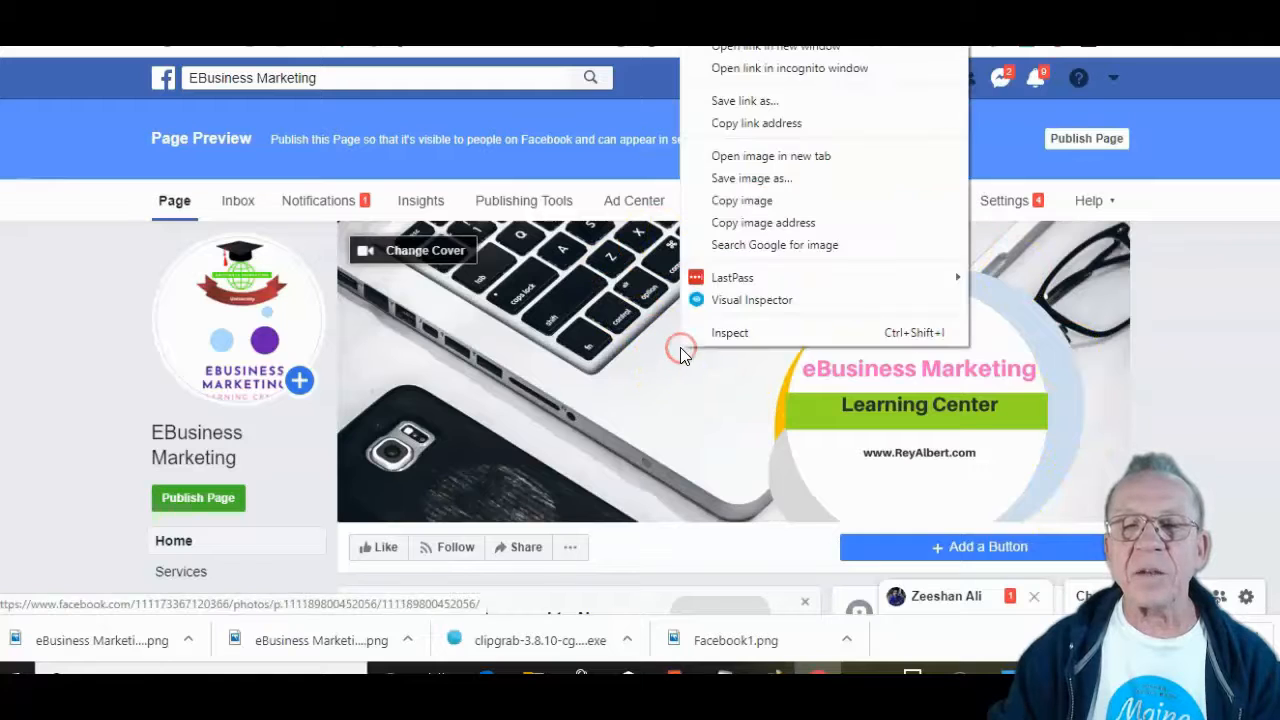
left_click(656, 380)
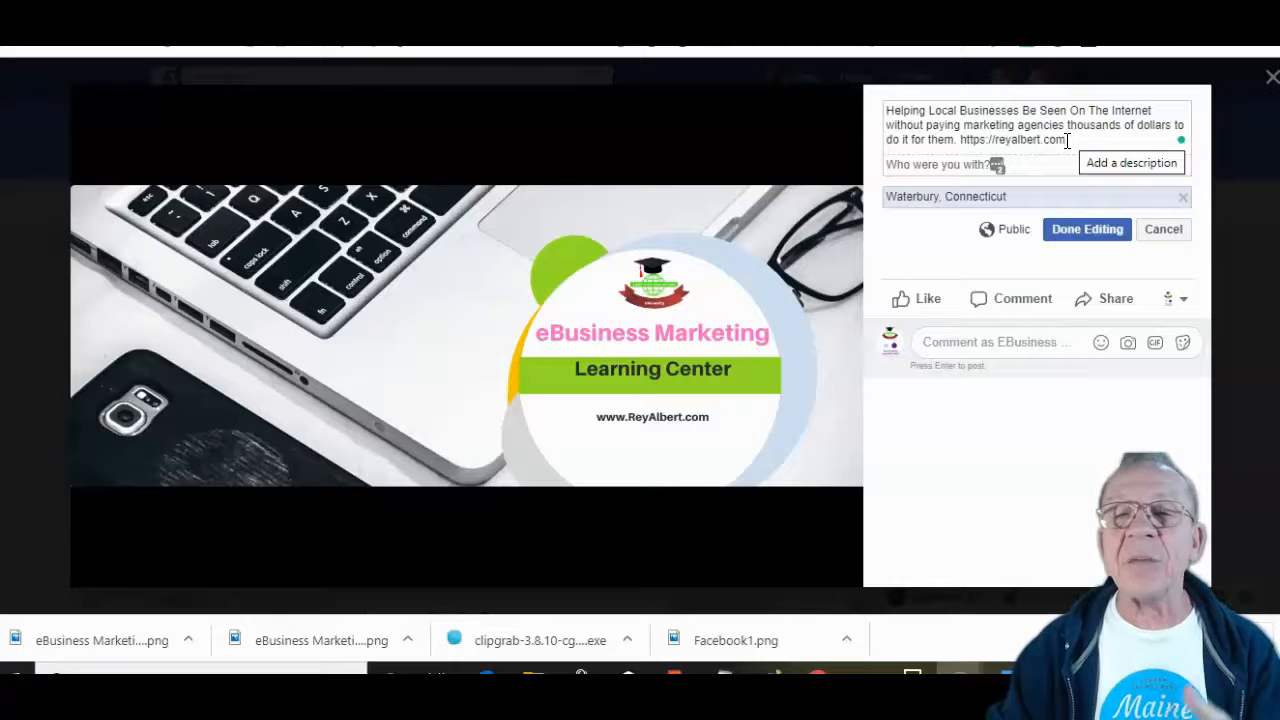
left_click(930, 198)
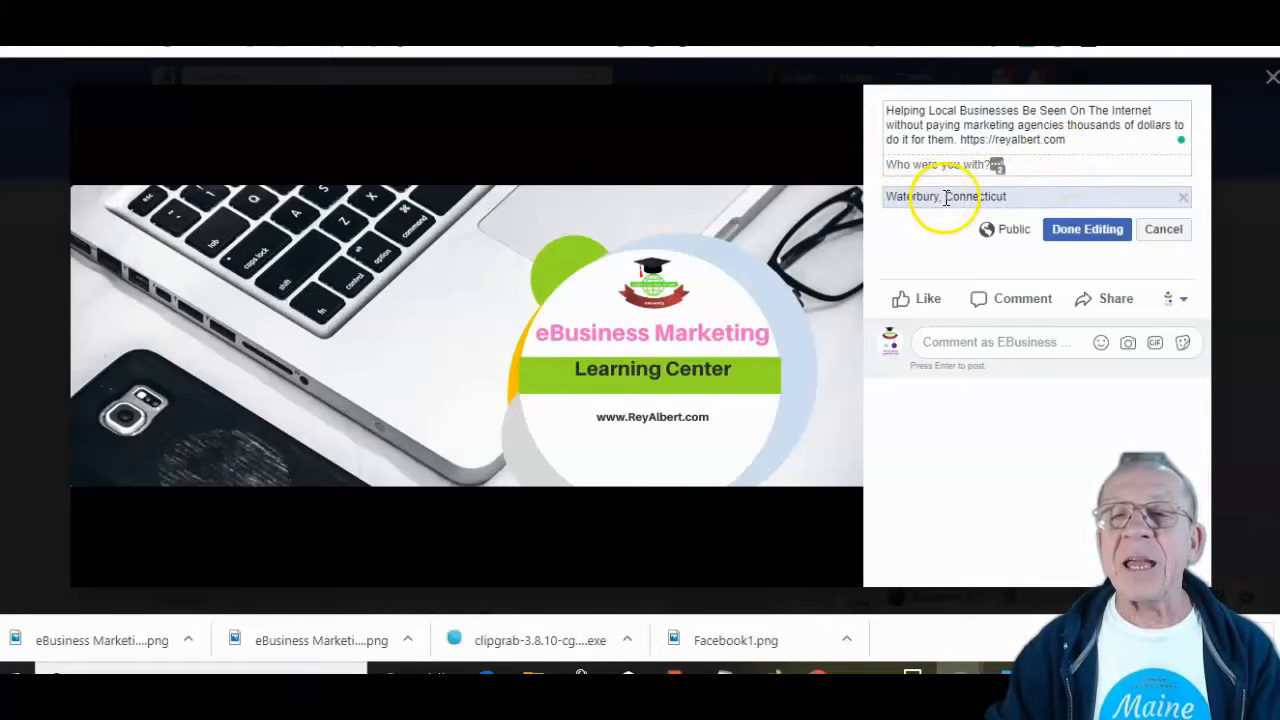
triple_click(984, 205)
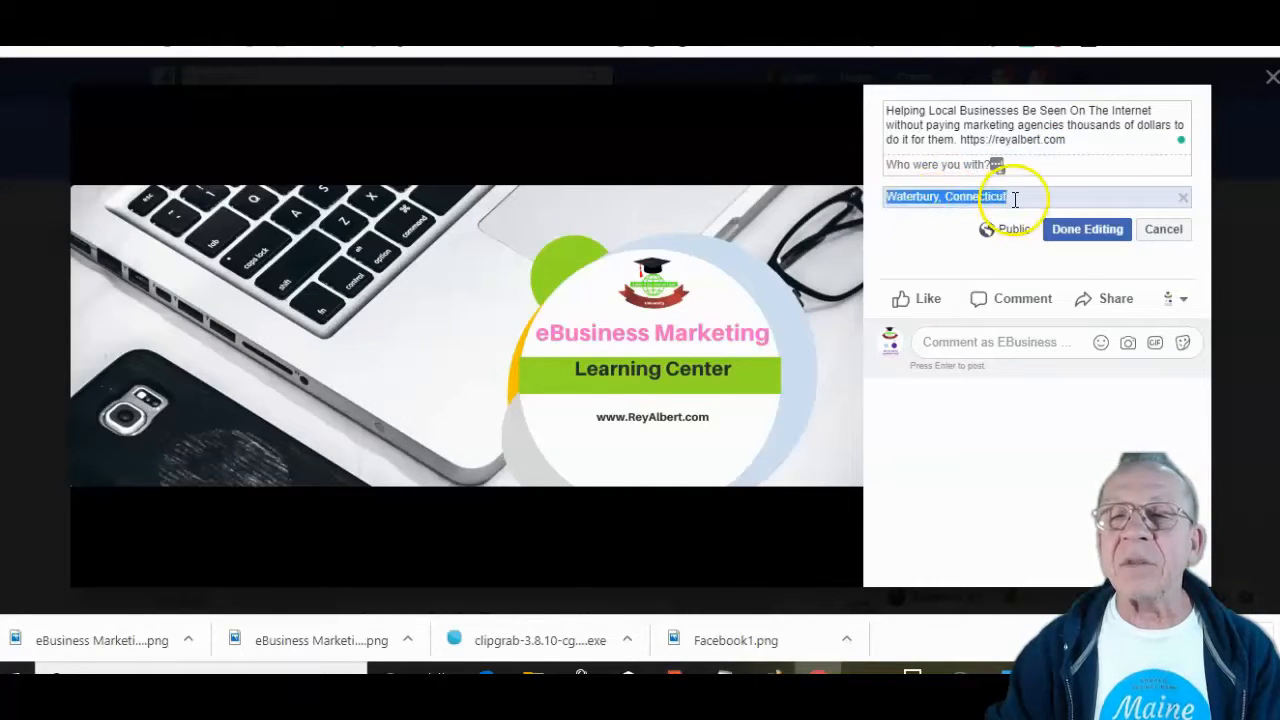
left_click(1014, 200)
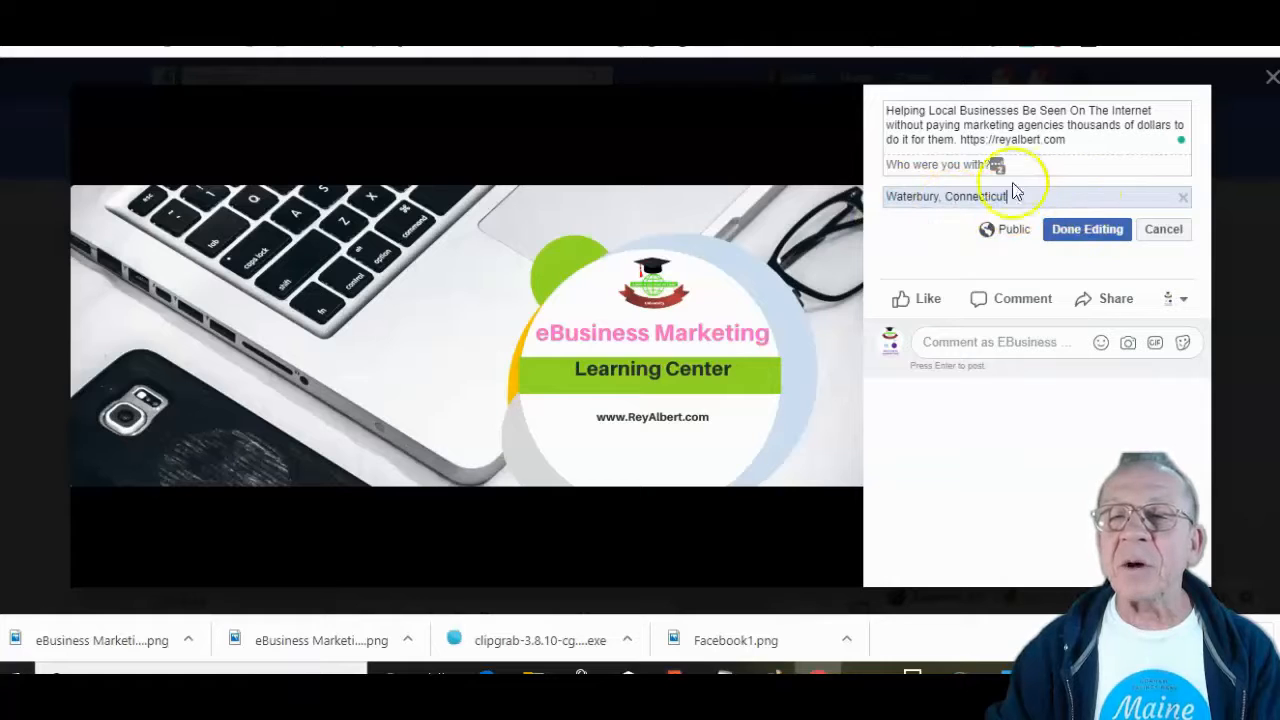
left_click(1067, 233)
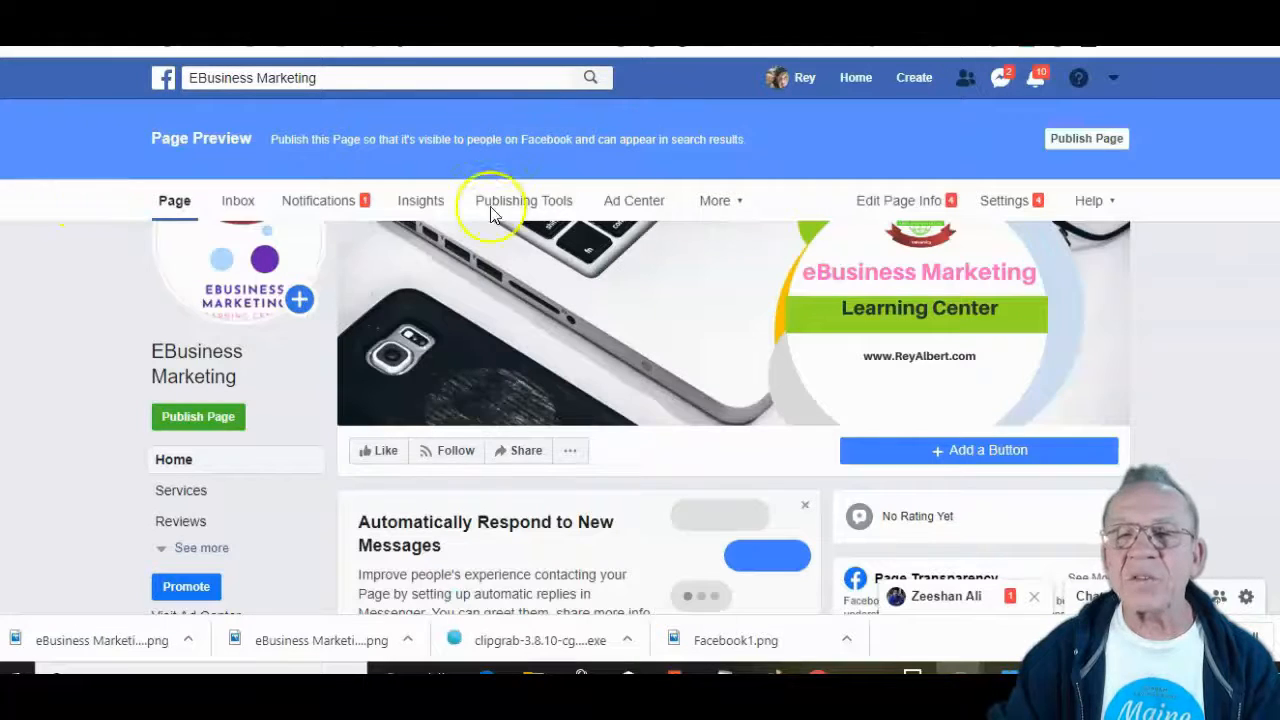
Start adding a button to the Page and choose Learn More from the options for learning about the business.
left_click(962, 452)
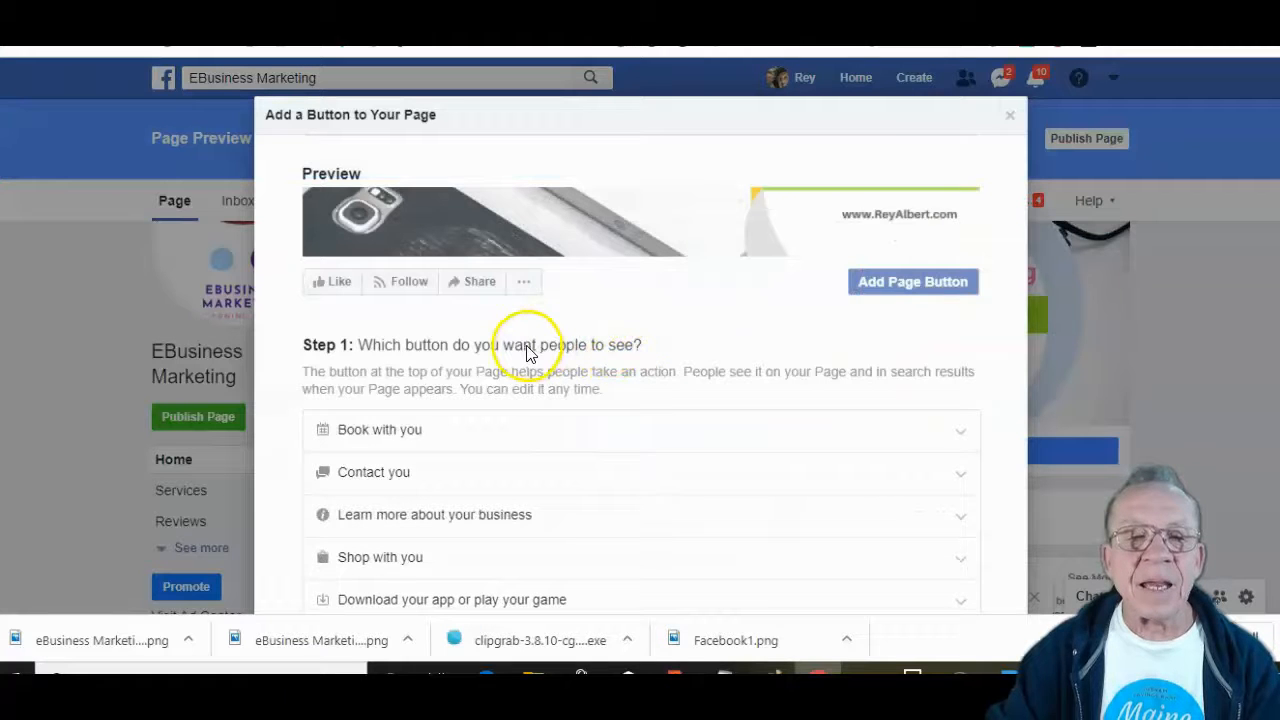
scroll(800, 425, "down", 2)
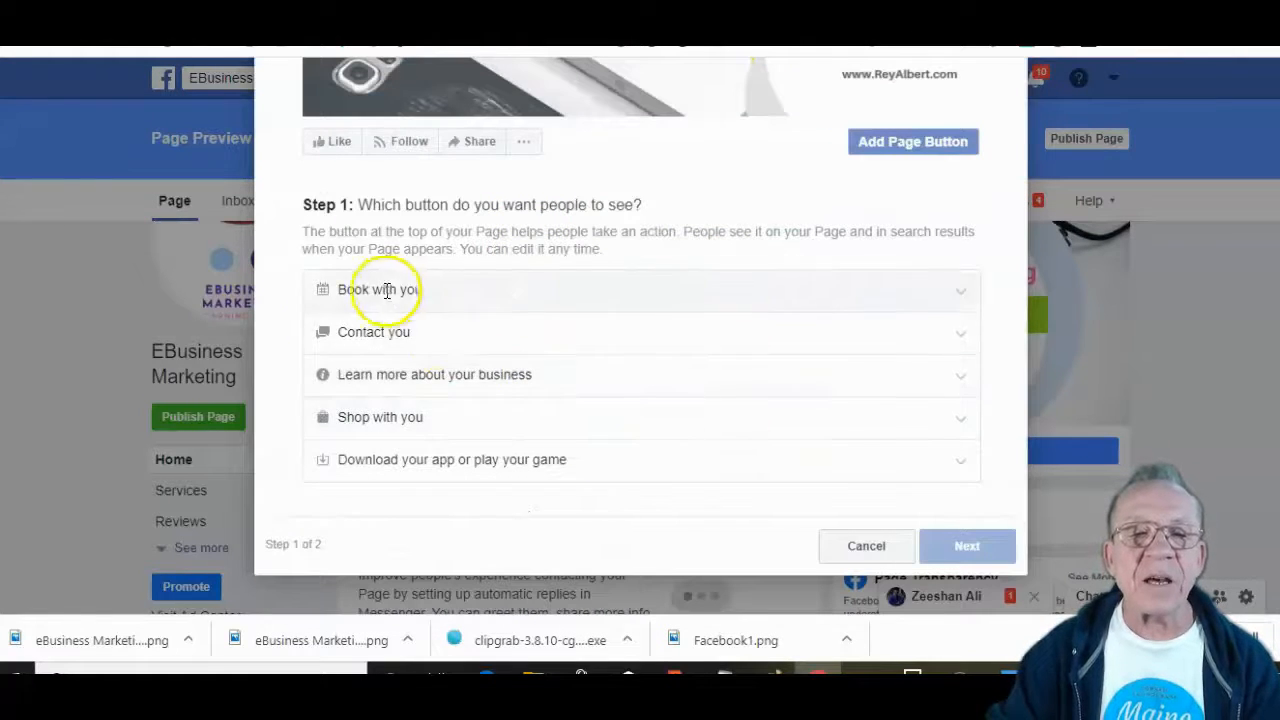
left_click(417, 374)
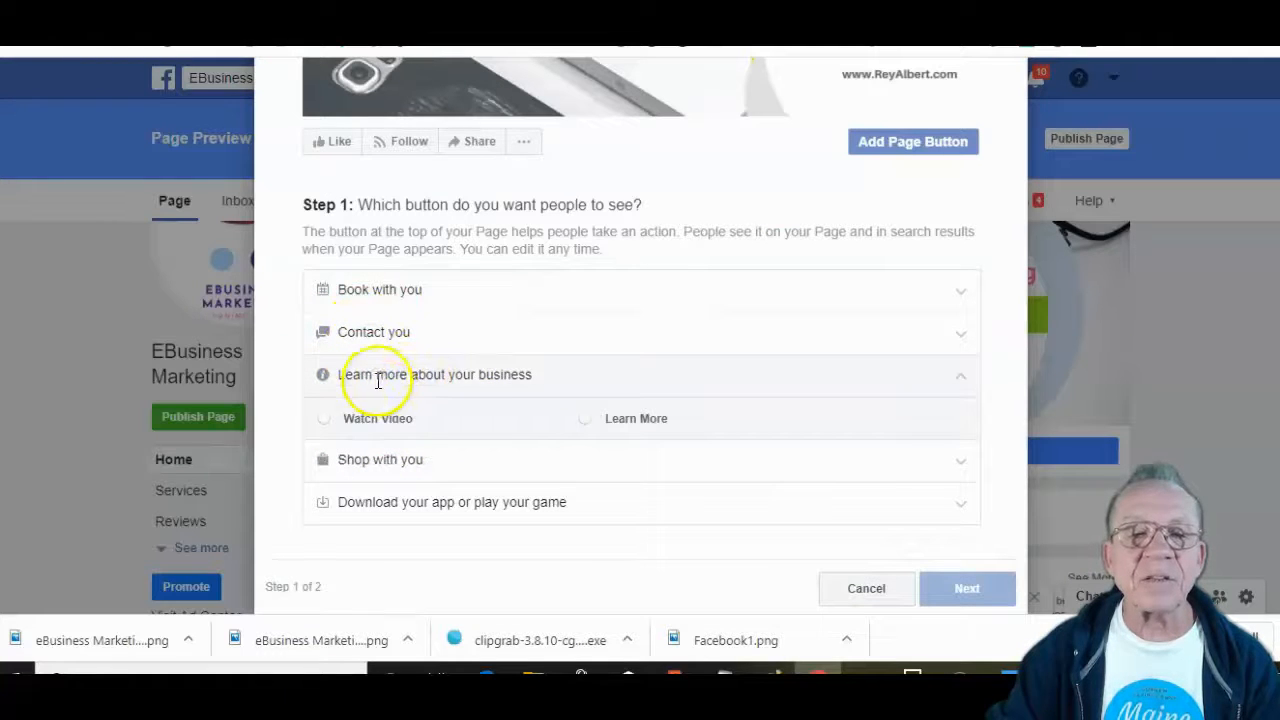
left_click(392, 418)
left_click(587, 420)
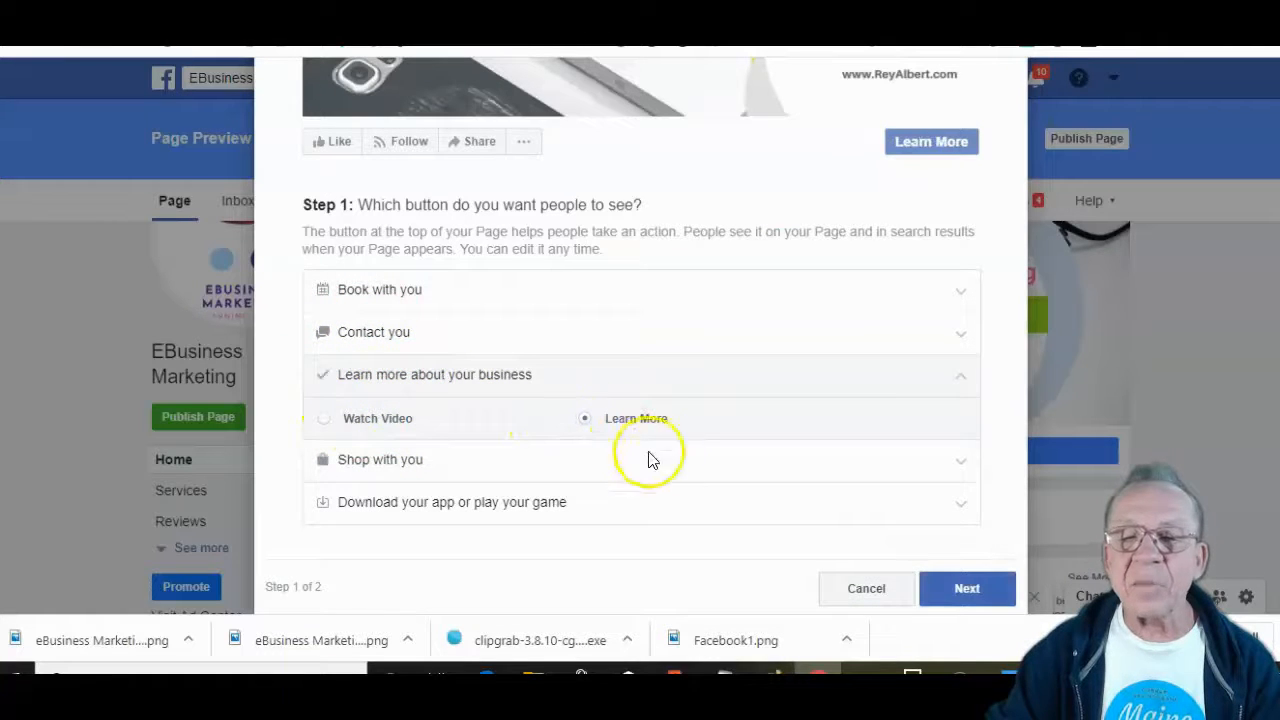
left_click(968, 588)
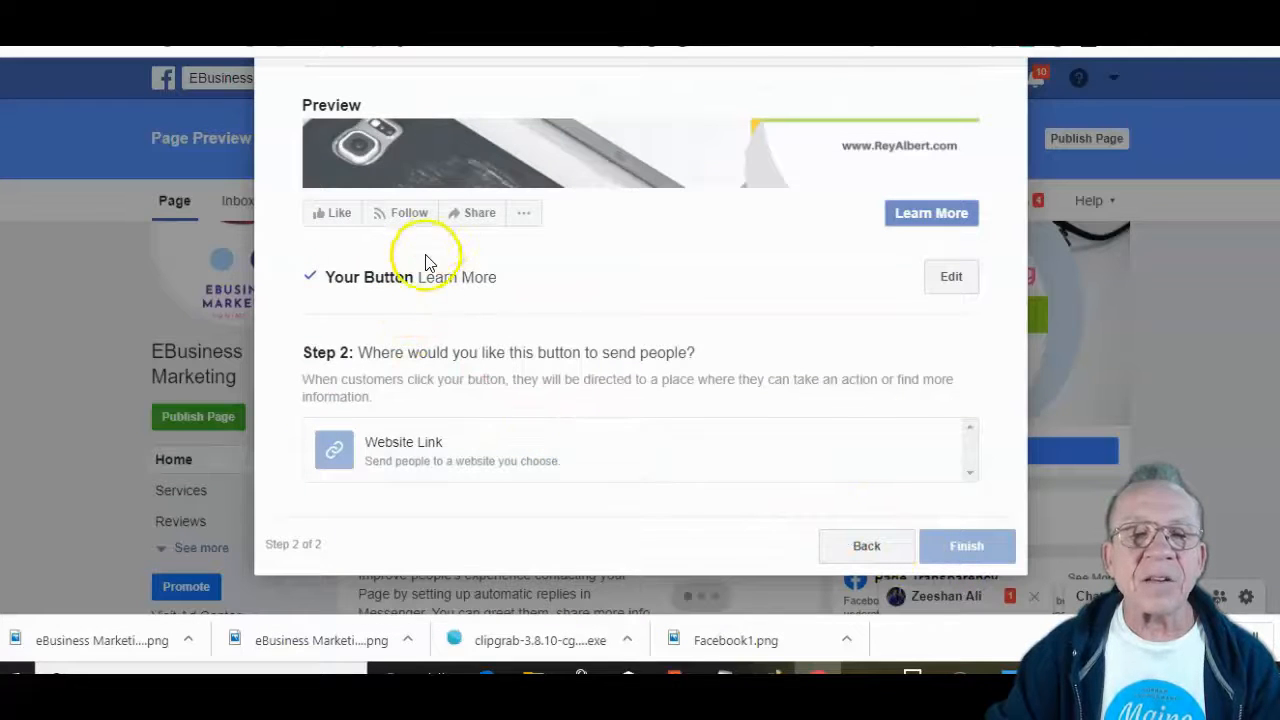
left_click(435, 451)
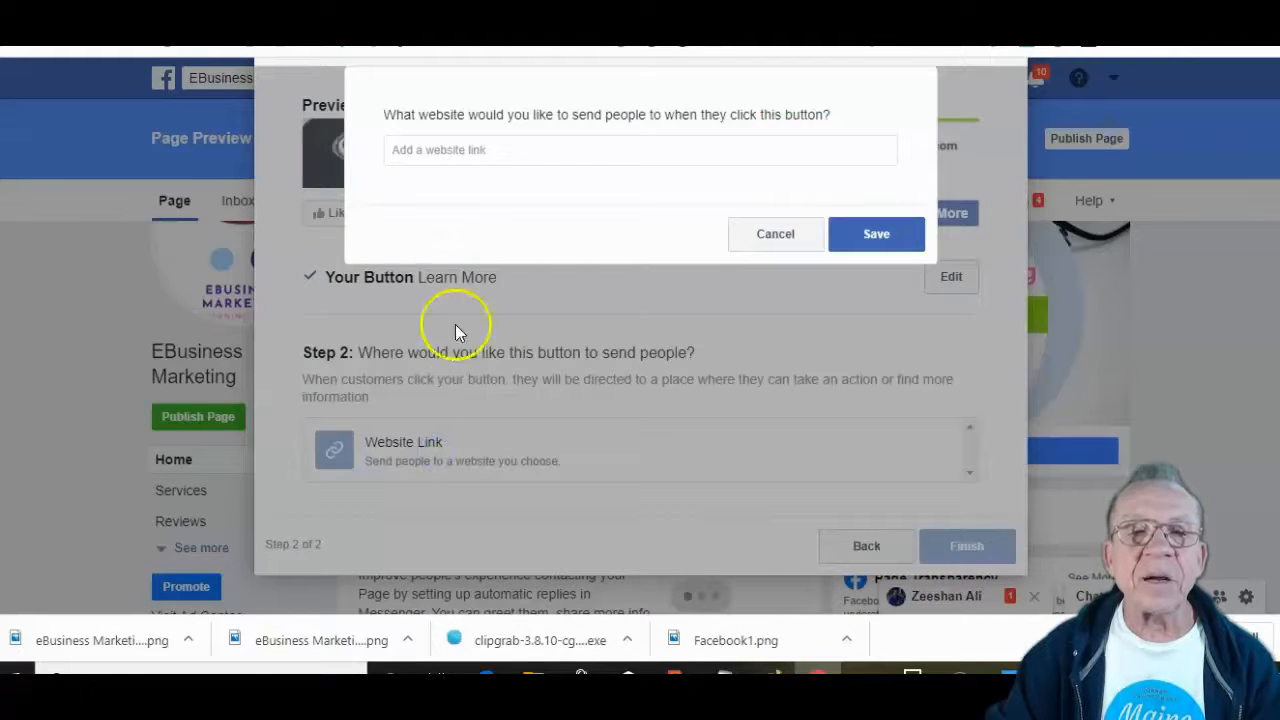
left_click(462, 149)
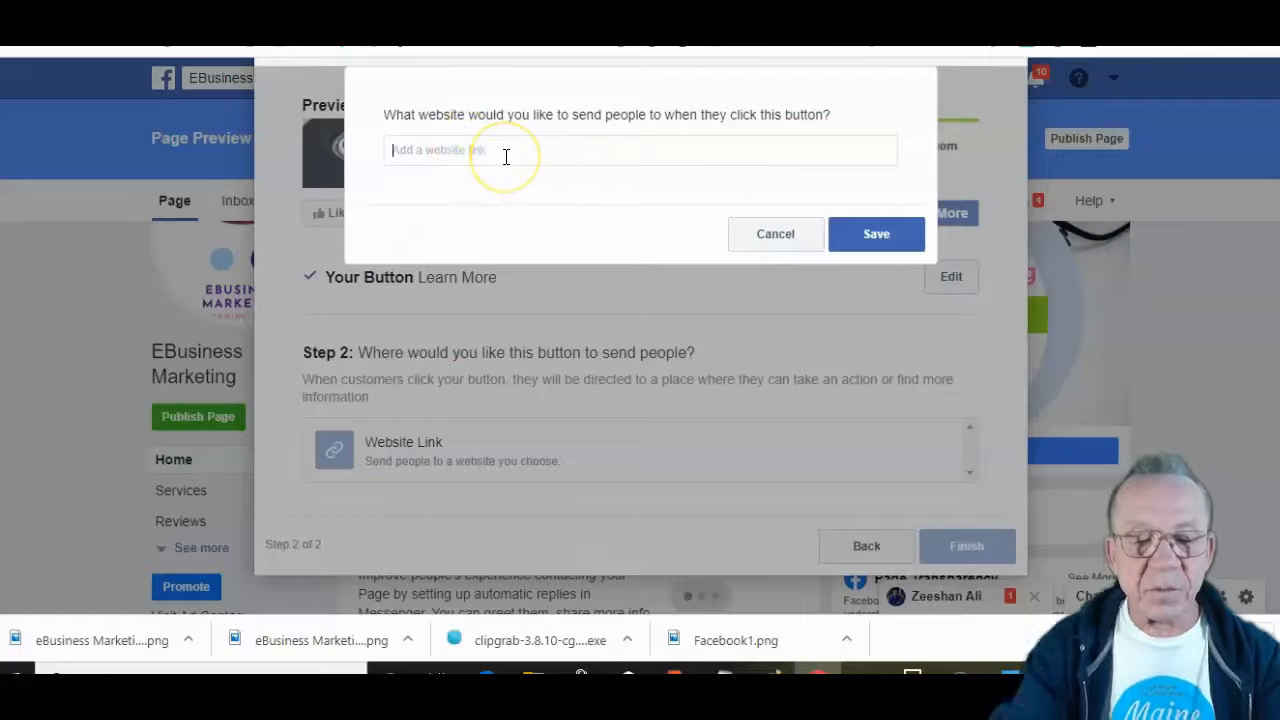
type("https://affiliatewebfactor.com")
left_click(850, 234)
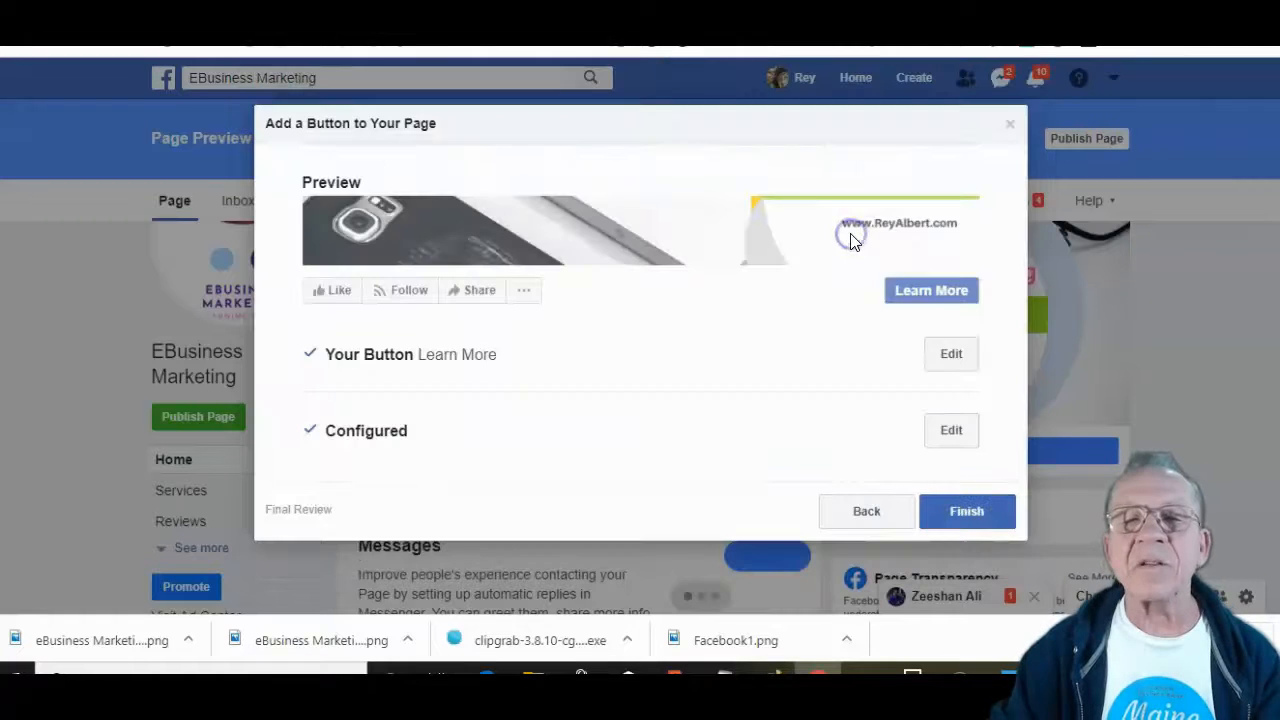
left_click(937, 514)
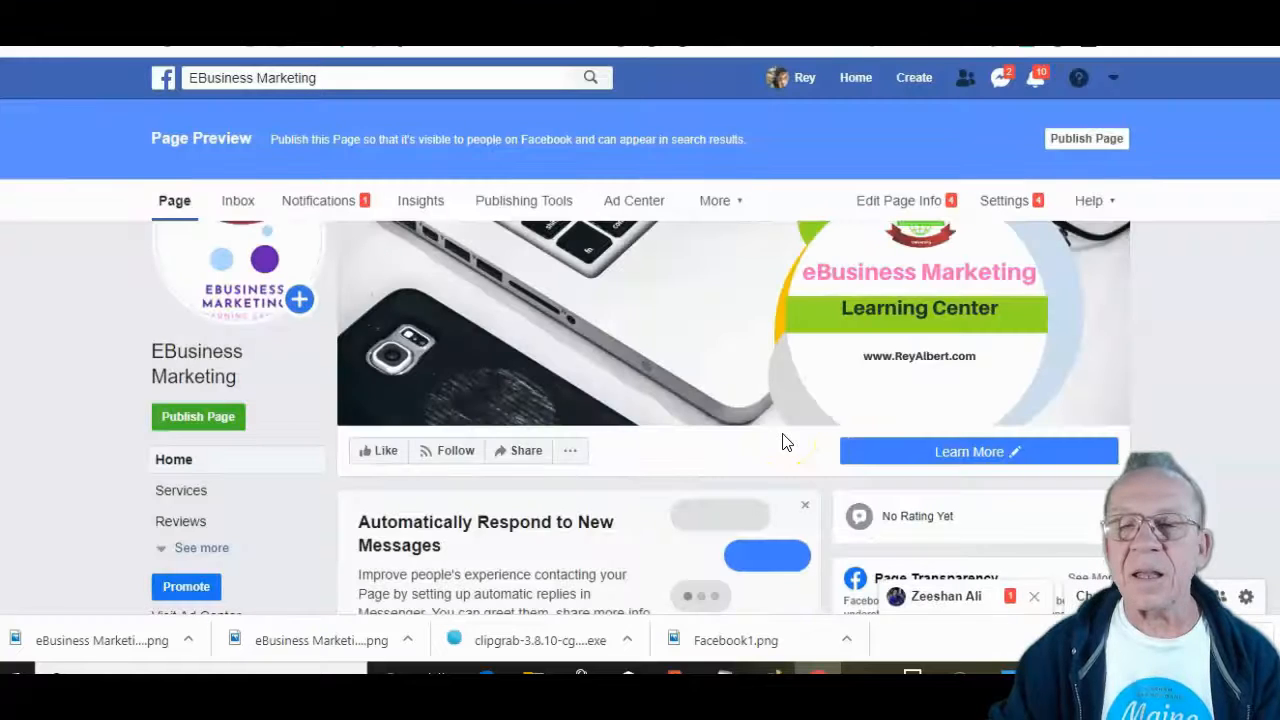
Open the Page's About section and bring up its Page info for editing.
left_click(985, 456)
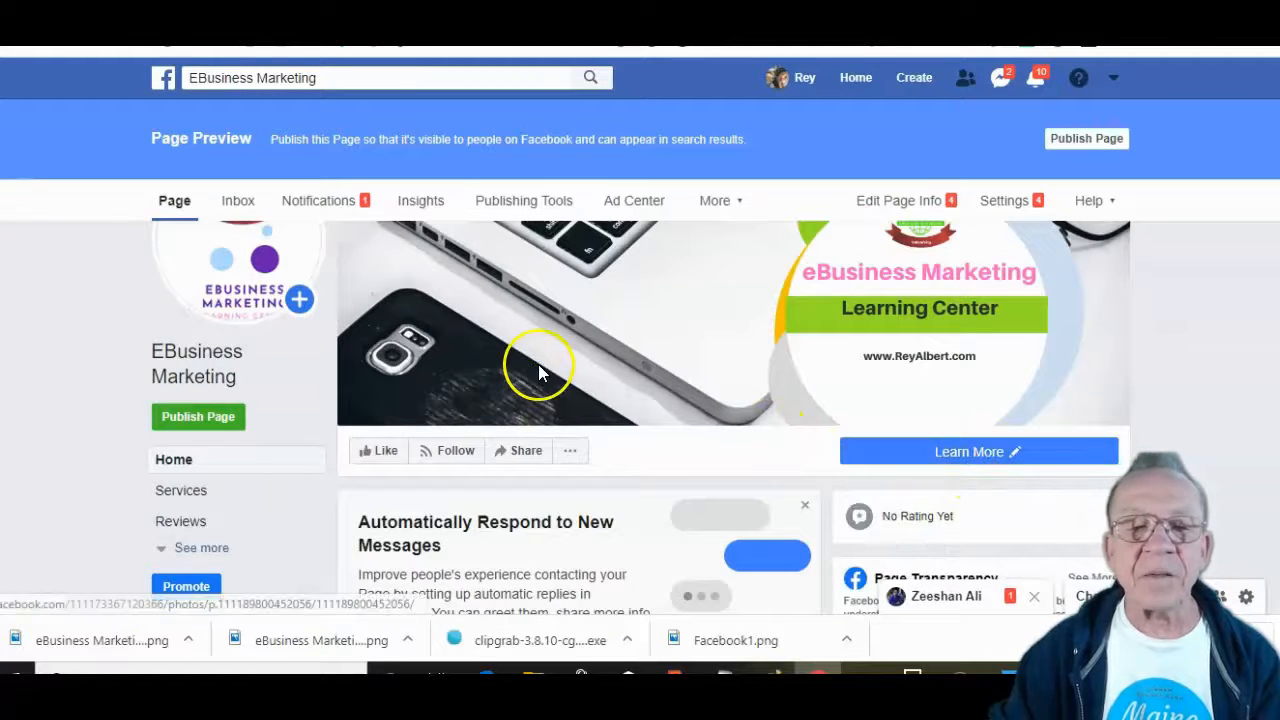
scroll(538, 372, "down", 1)
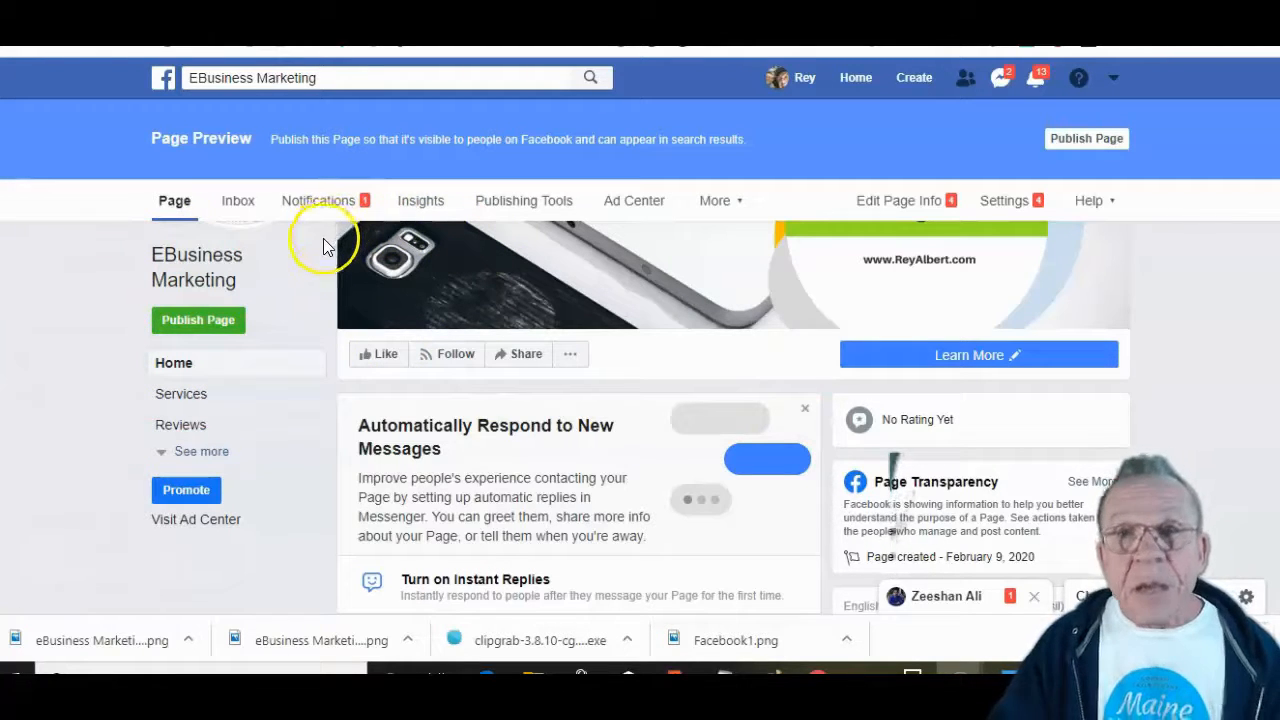
left_click(185, 458)
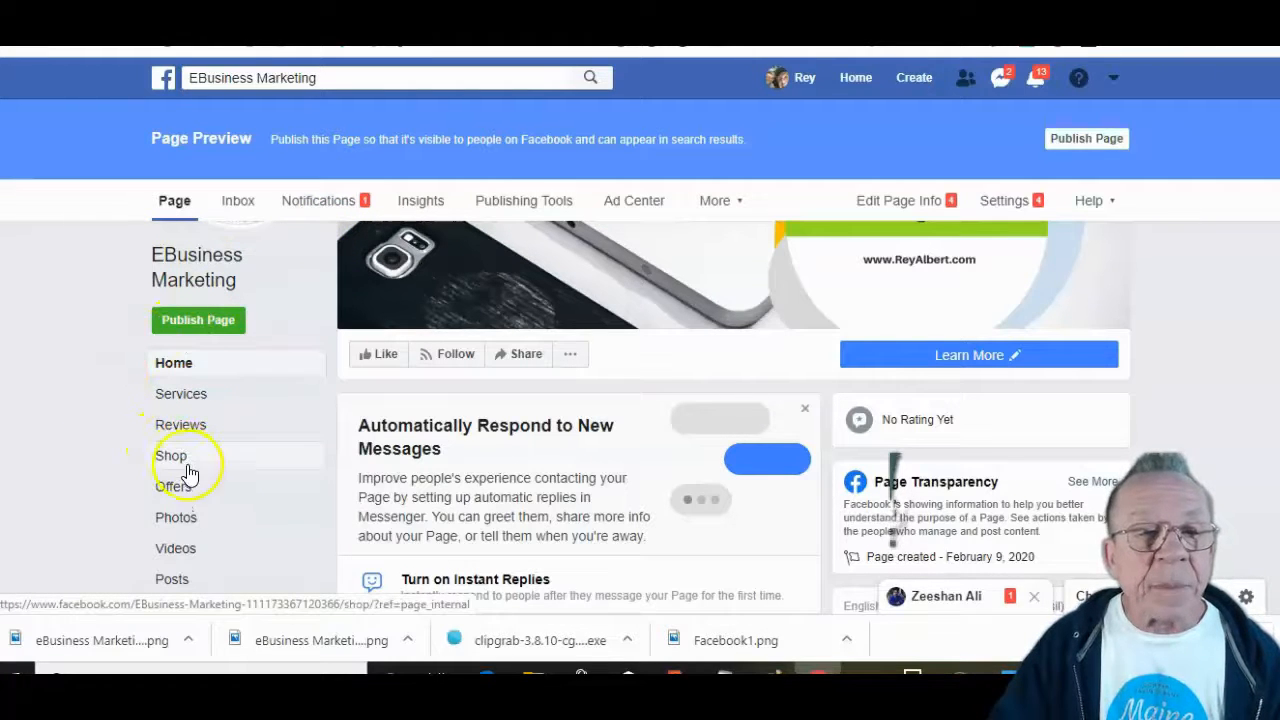
scroll(205, 510, "down", 1)
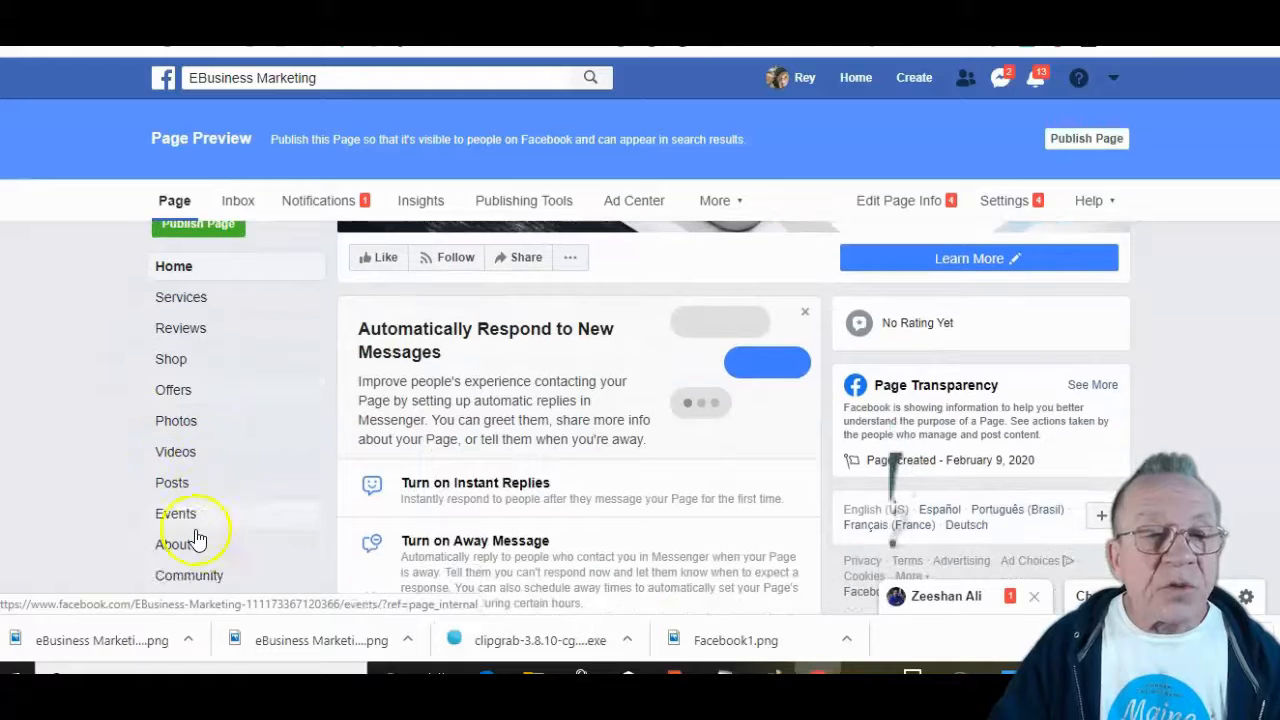
left_click(174, 545)
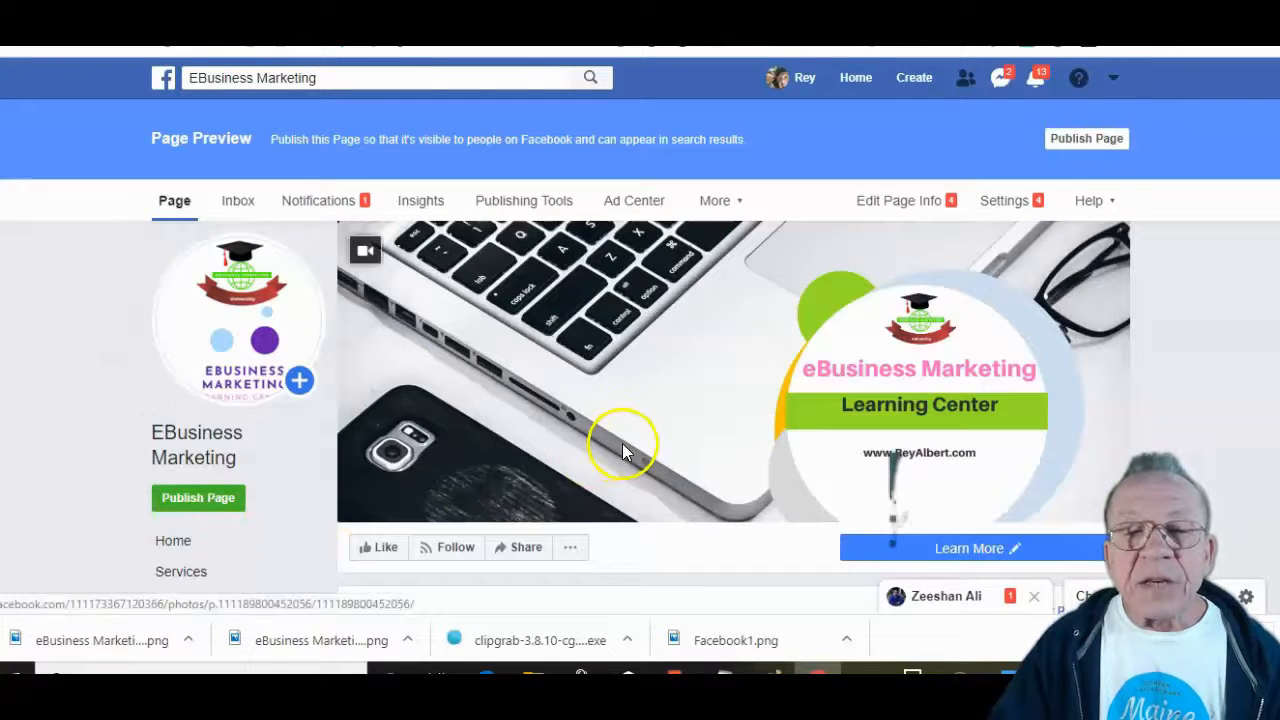
scroll(792, 388, "down", 3)
scroll(792, 390, "up", 1)
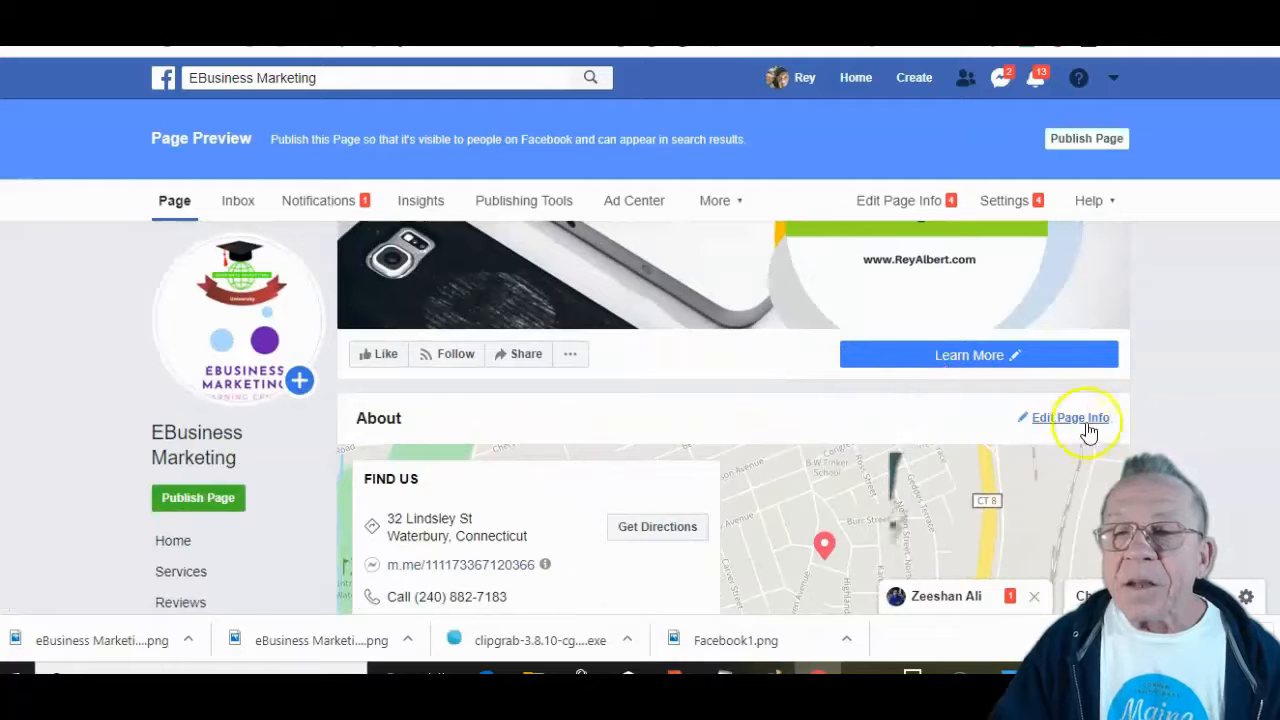
left_click(1082, 424)
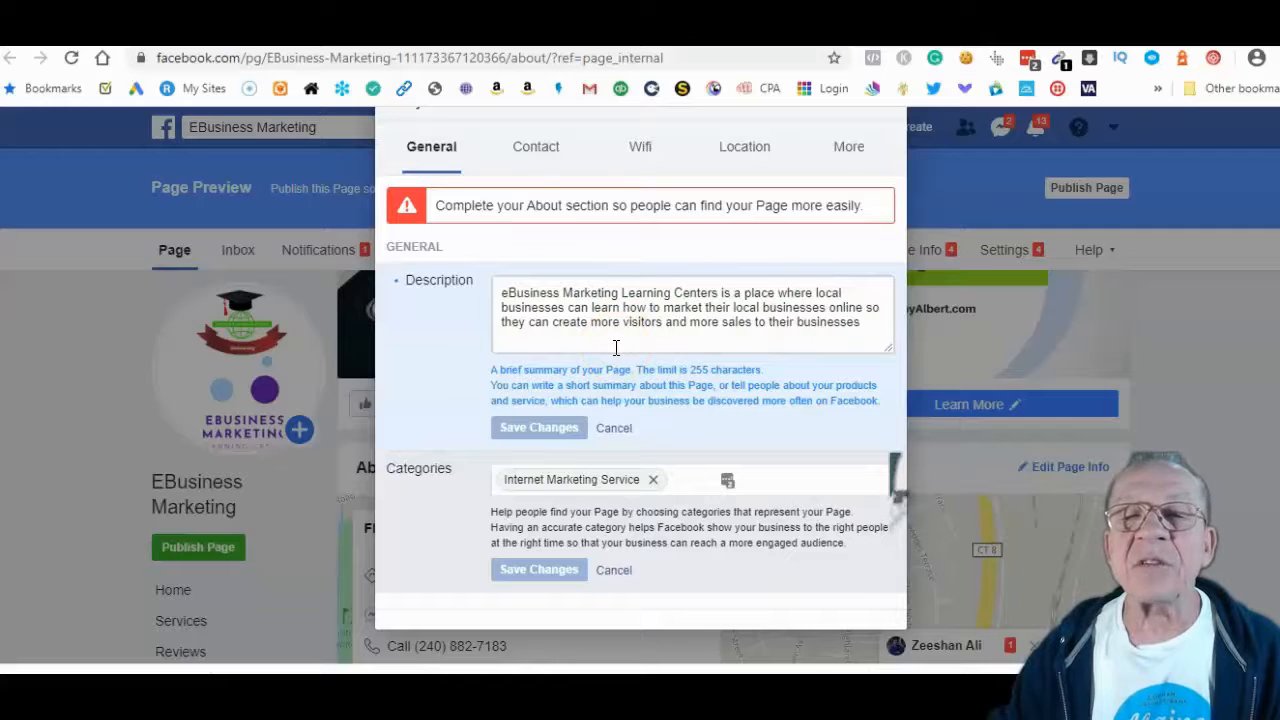
Review the Page's general, contact, Wi-Fi, location and additional details including hours, then close the details editor.
scroll(620, 430, "down", 1)
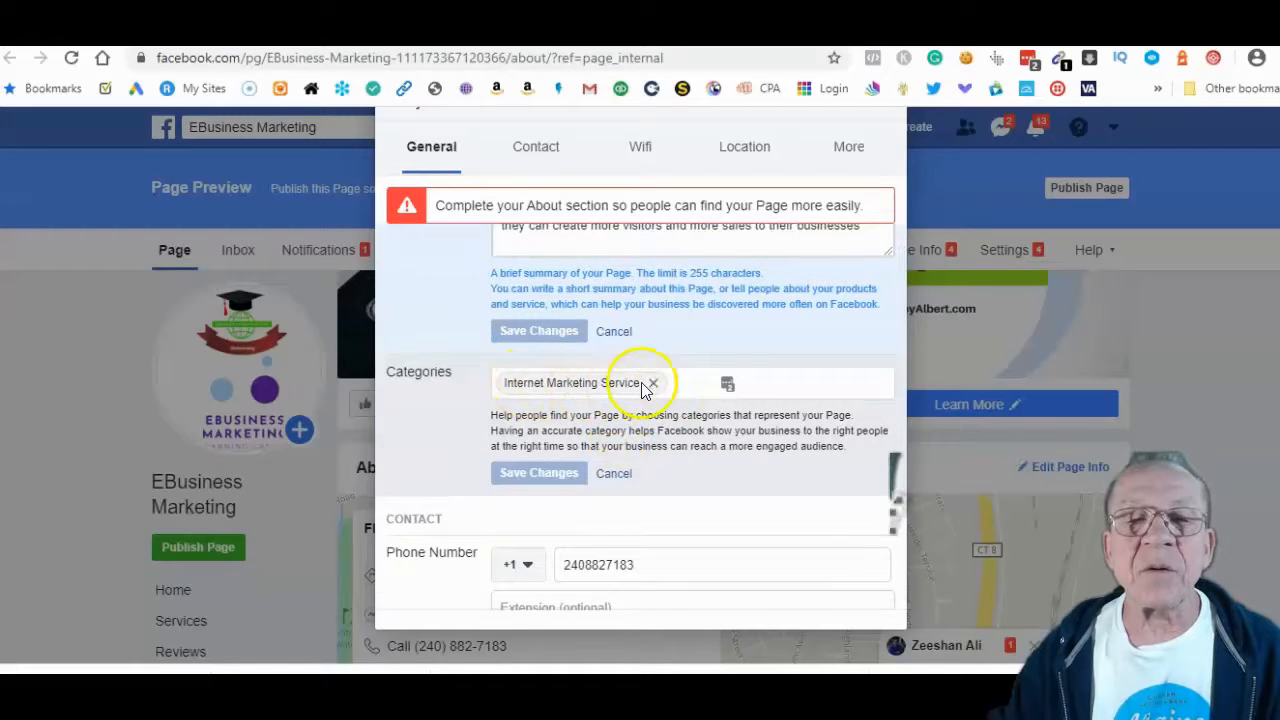
scroll(622, 390, "down", 6)
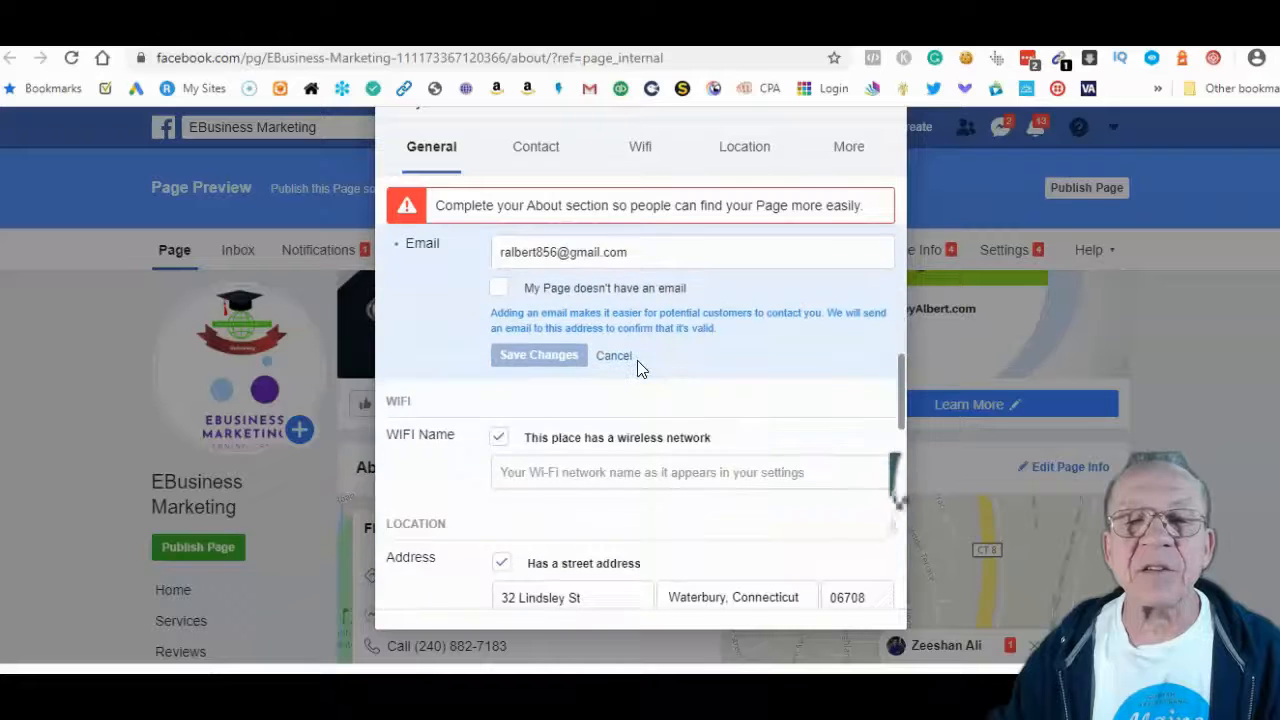
scroll(640, 368, "down", 5)
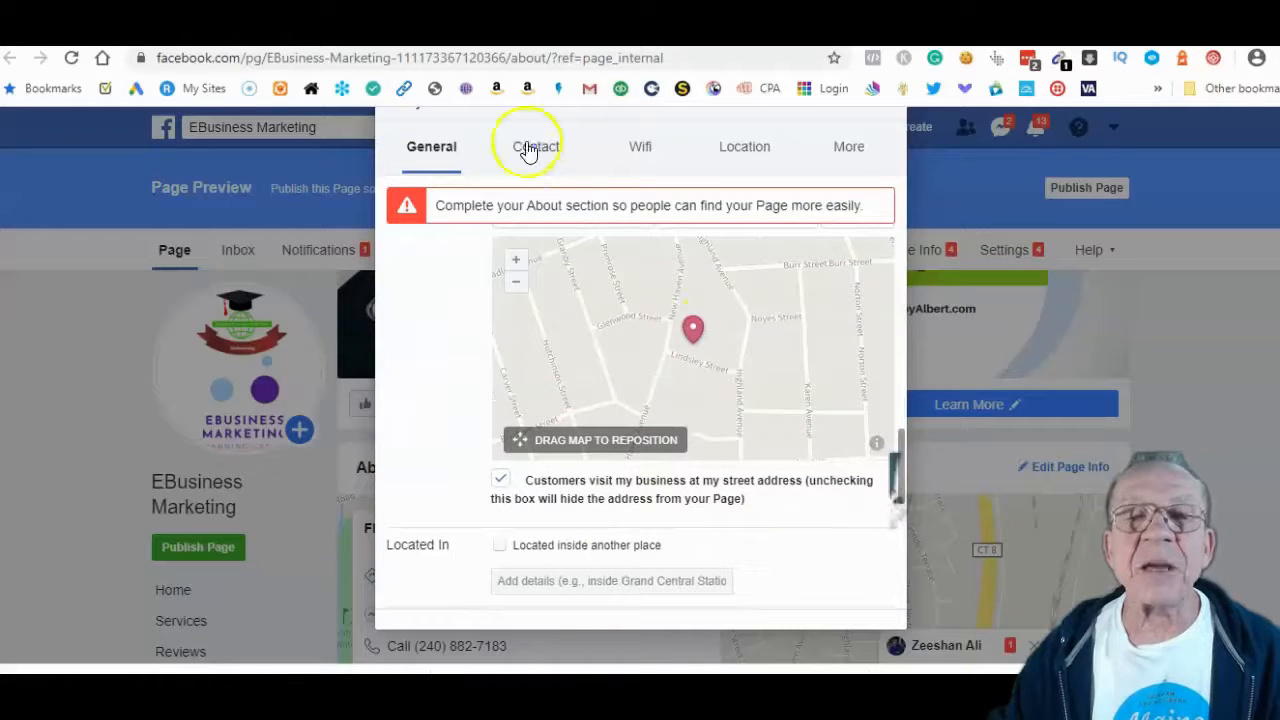
left_click(537, 149)
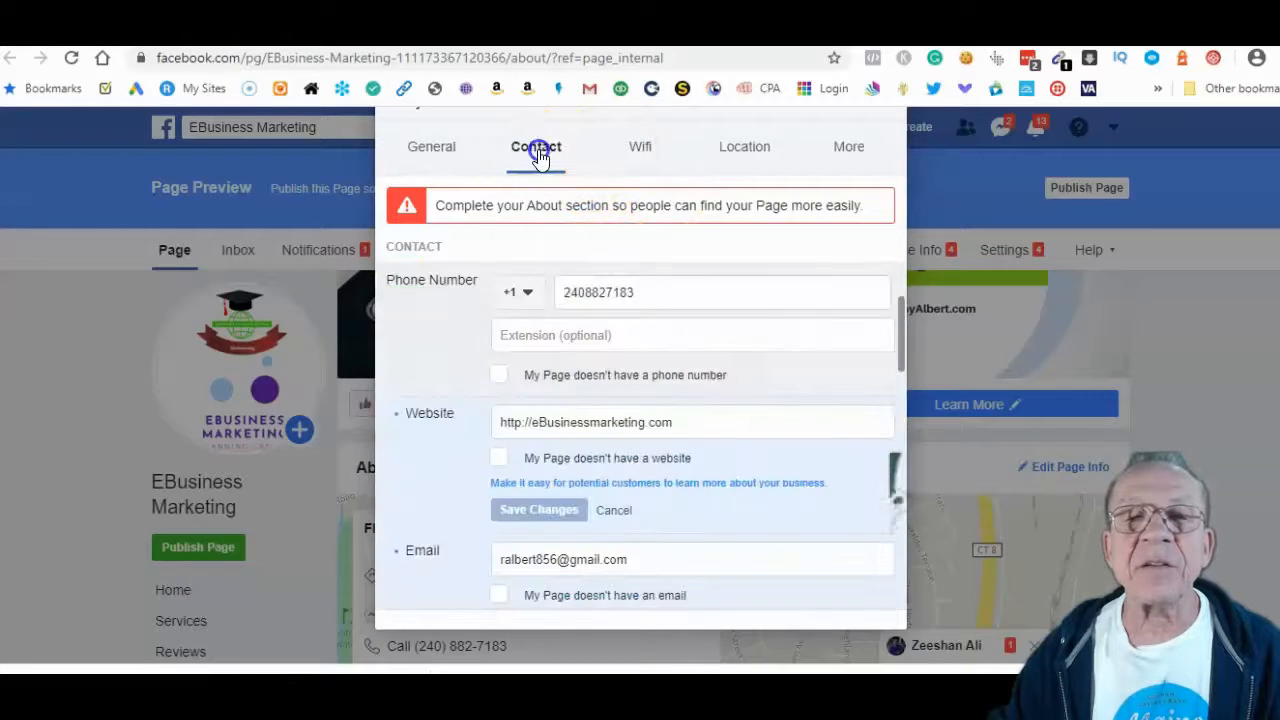
left_click(640, 153)
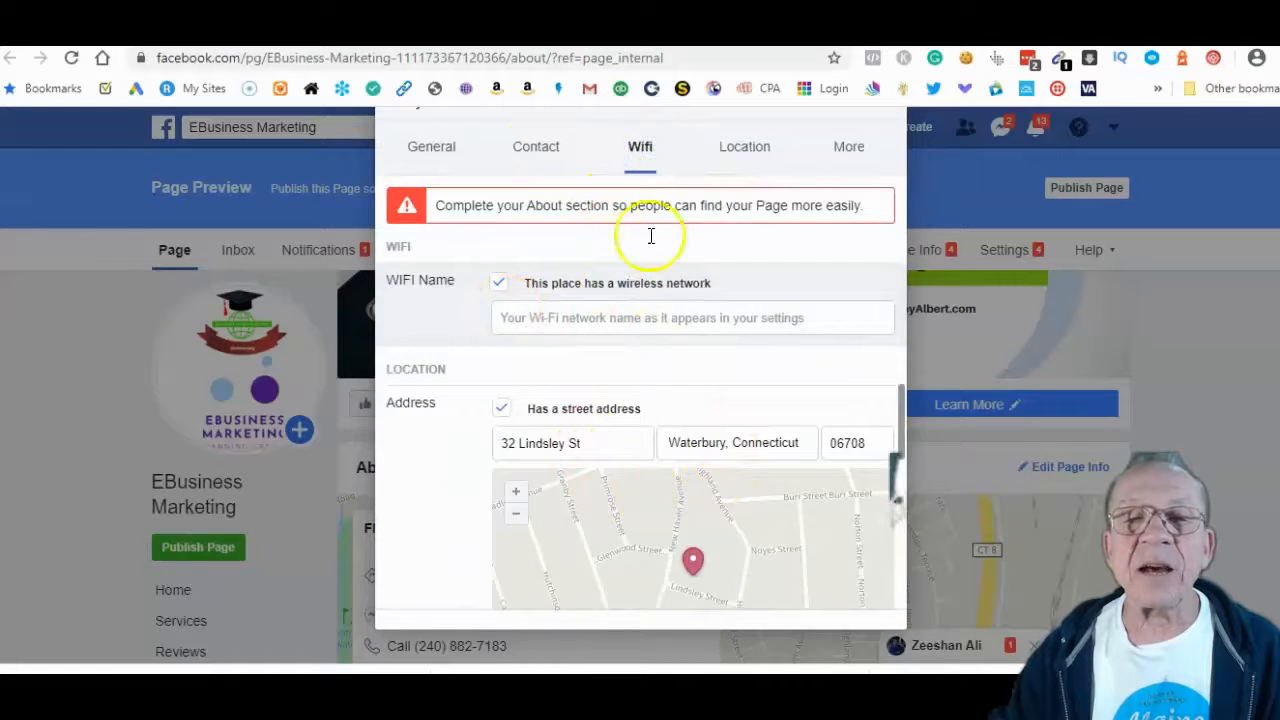
left_click(768, 146)
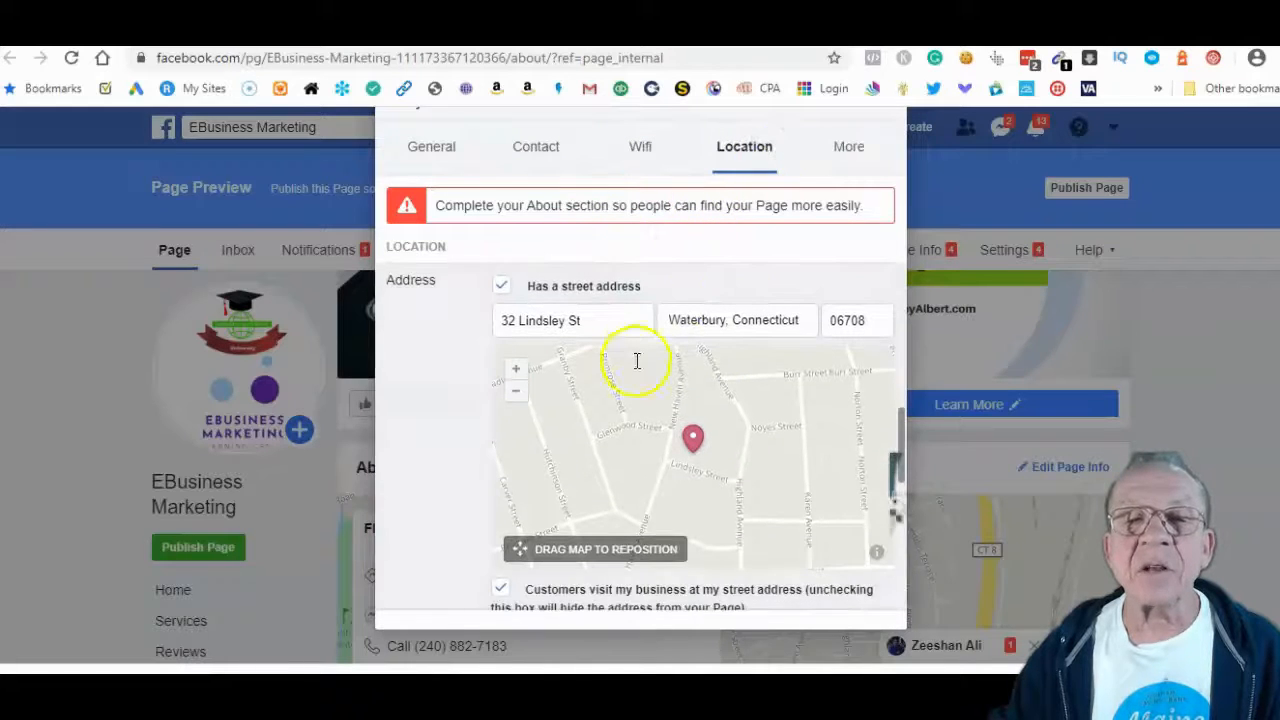
left_click(857, 148)
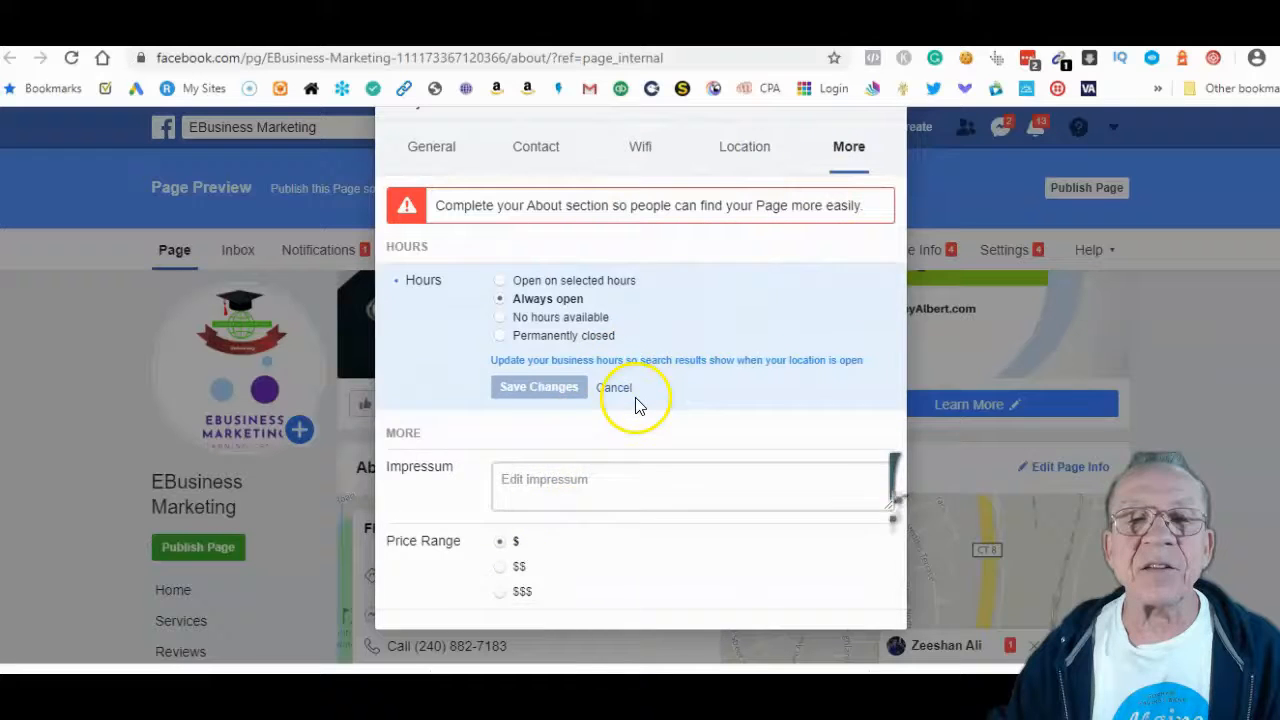
scroll(634, 400, "up", 2)
scroll(637, 405, "up", 2)
scroll(629, 337, "up", 3)
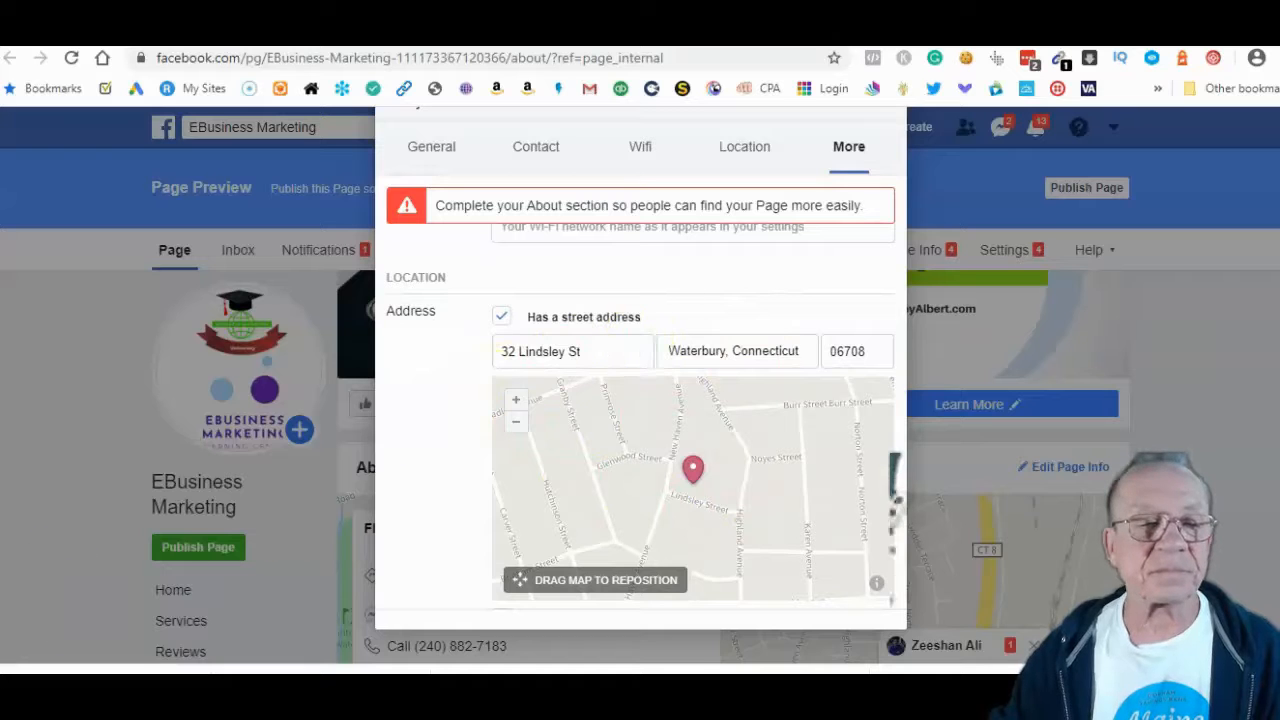
scroll(709, 337, "up", 5)
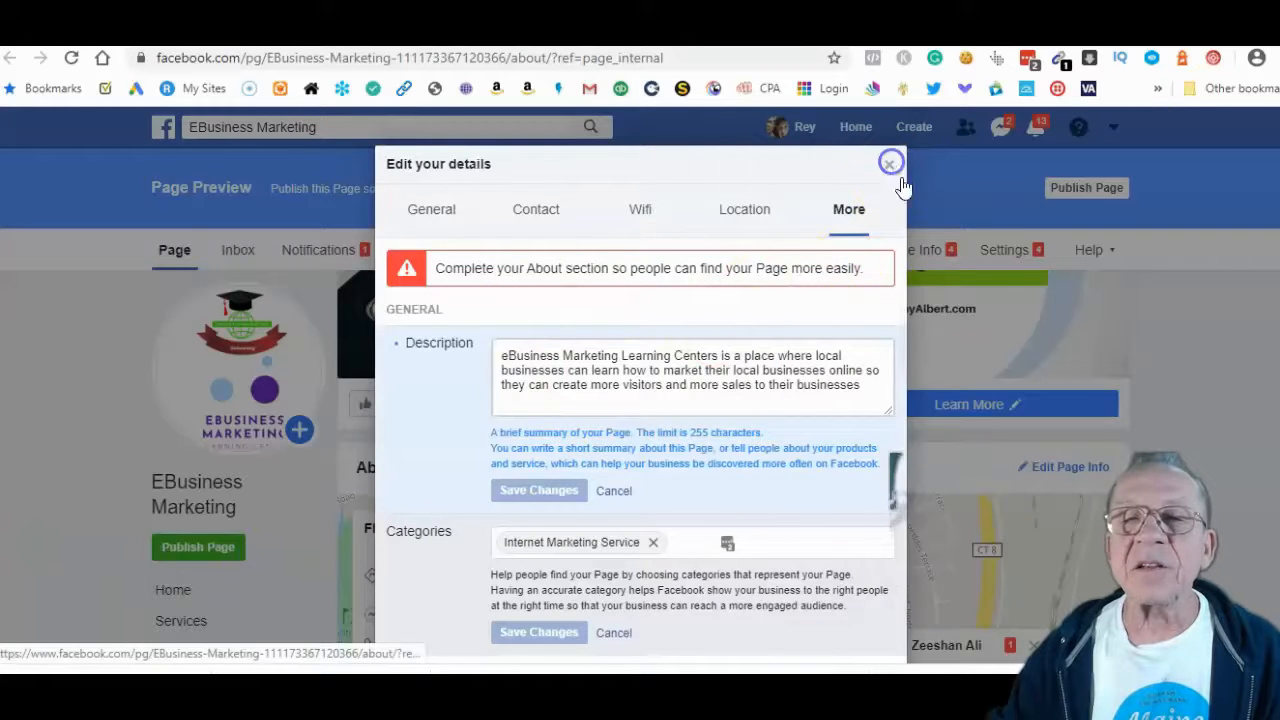
left_click(972, 268)
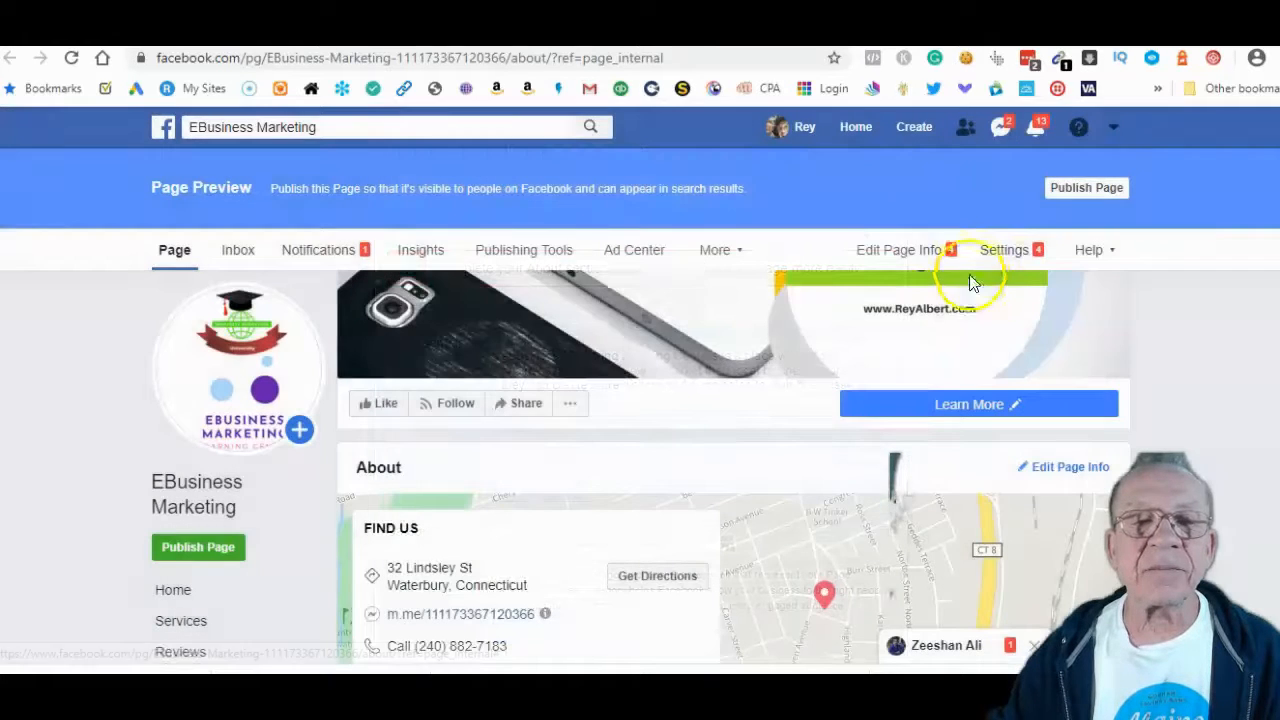
Open the Page's messaging settings and turn on using the Return key to send messages.
scroll(938, 326, "down", 5)
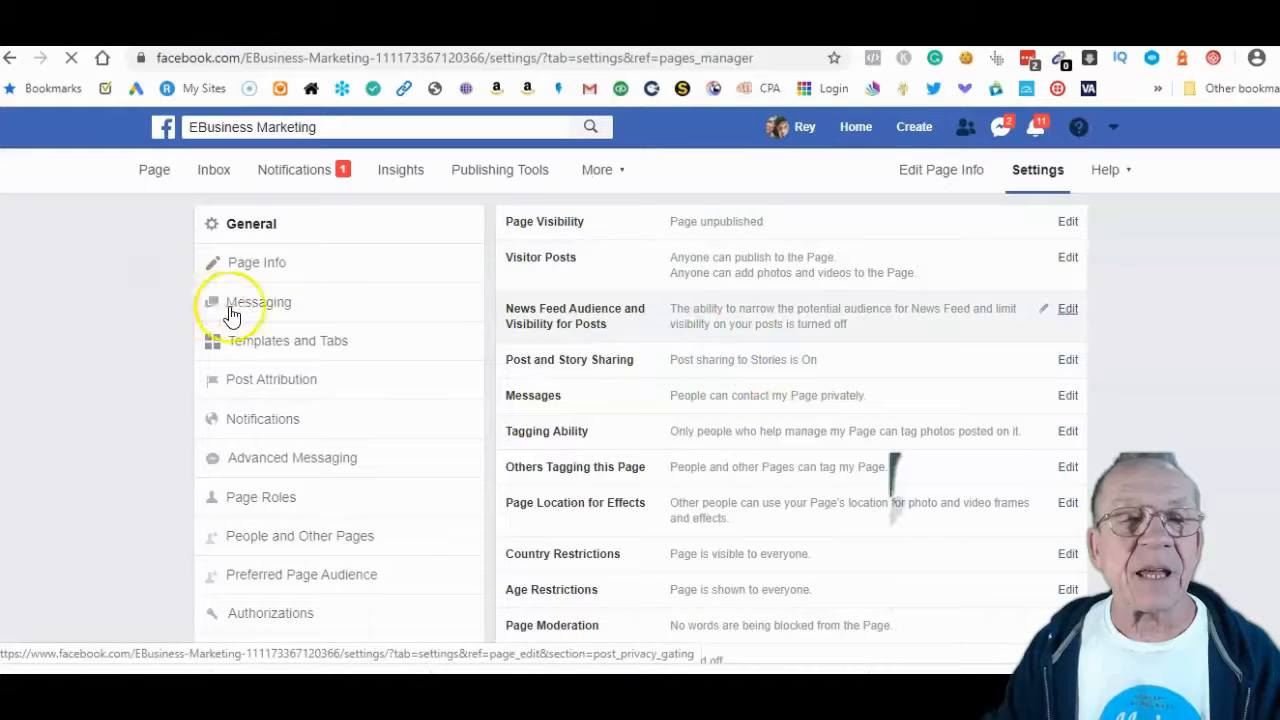
left_click(253, 305)
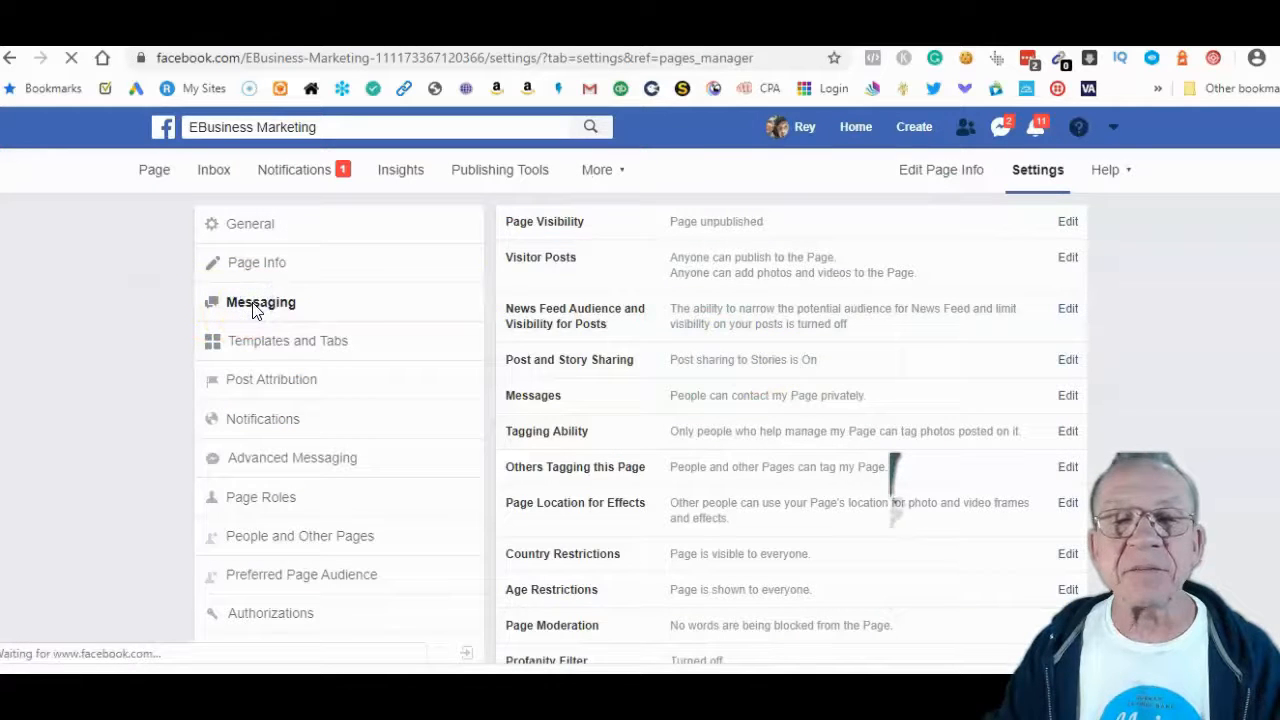
scroll(678, 408, "down", 1)
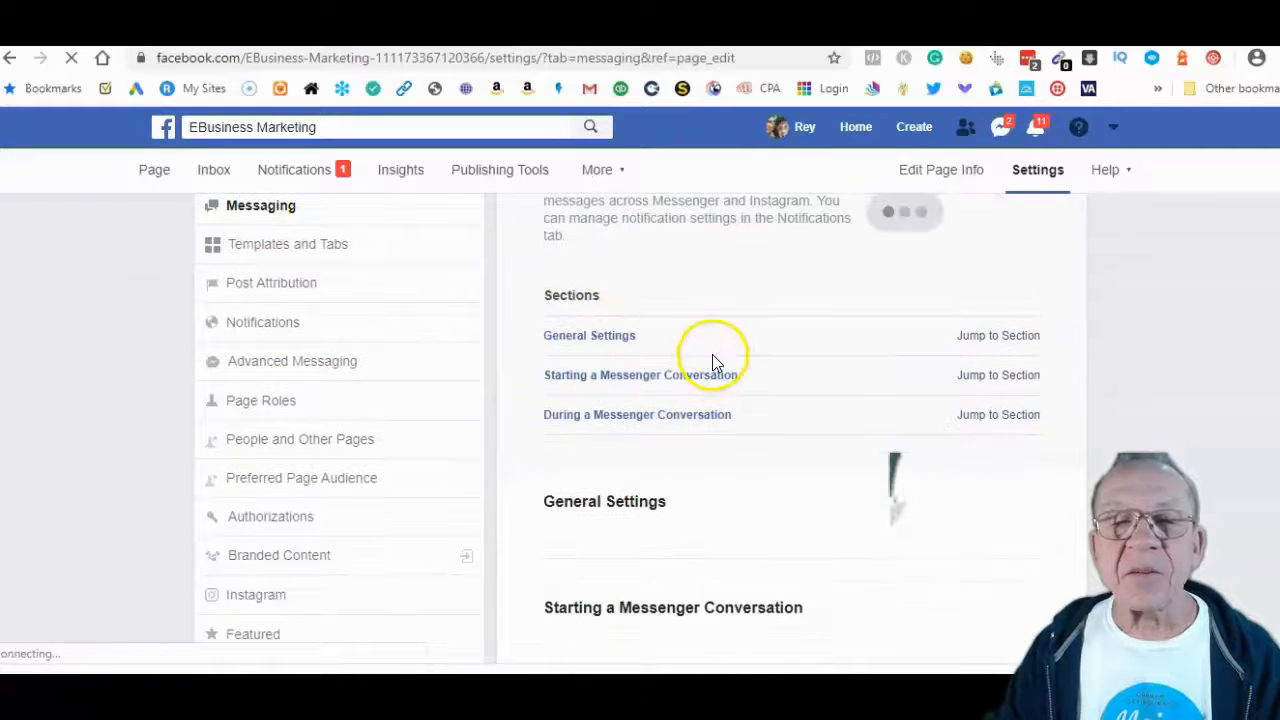
left_click(998, 336)
left_click(963, 354)
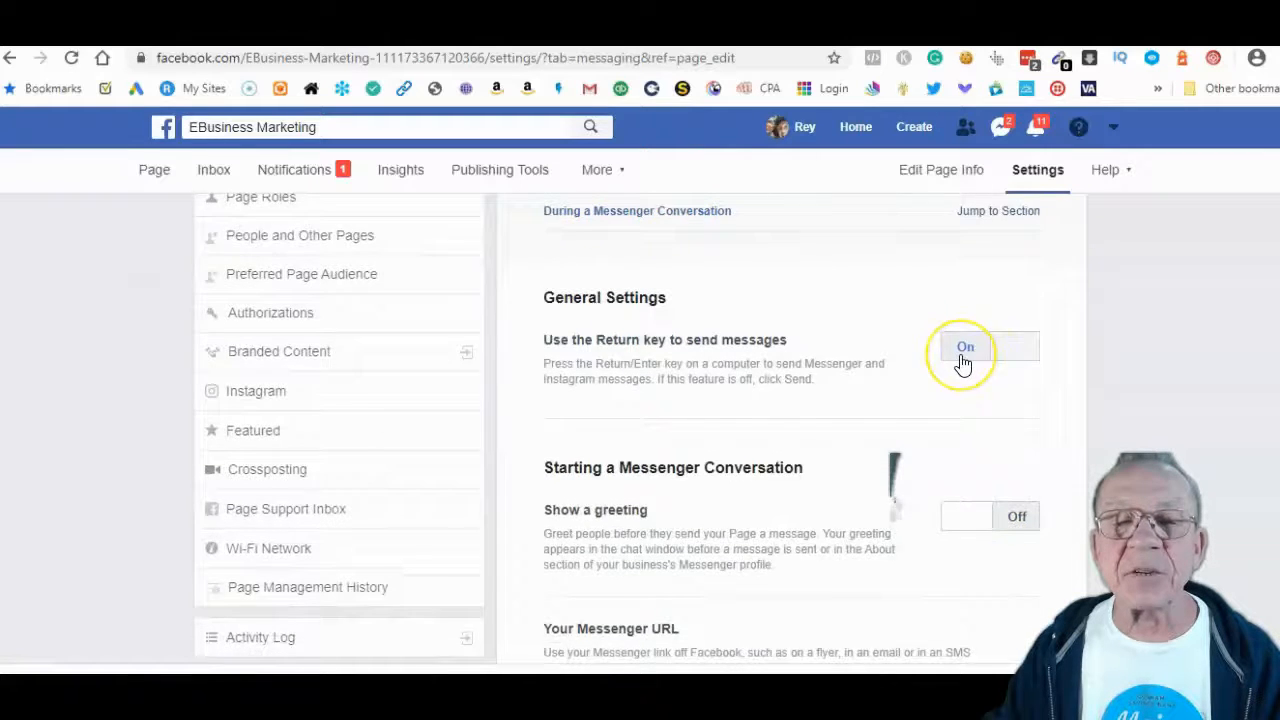
Turn on the greeting shown to people before they start a Messenger conversation with the Page.
scroll(963, 362, "down", 1)
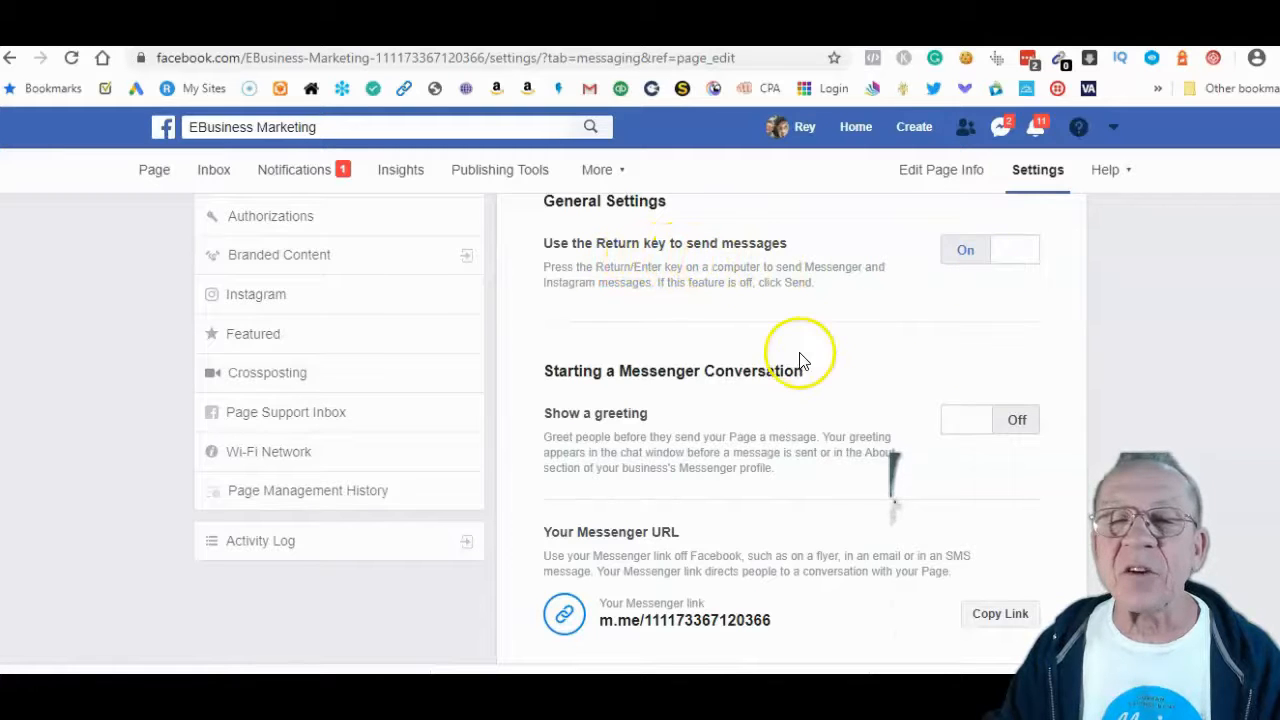
scroll(800, 347, "down", 1)
left_click(1012, 326)
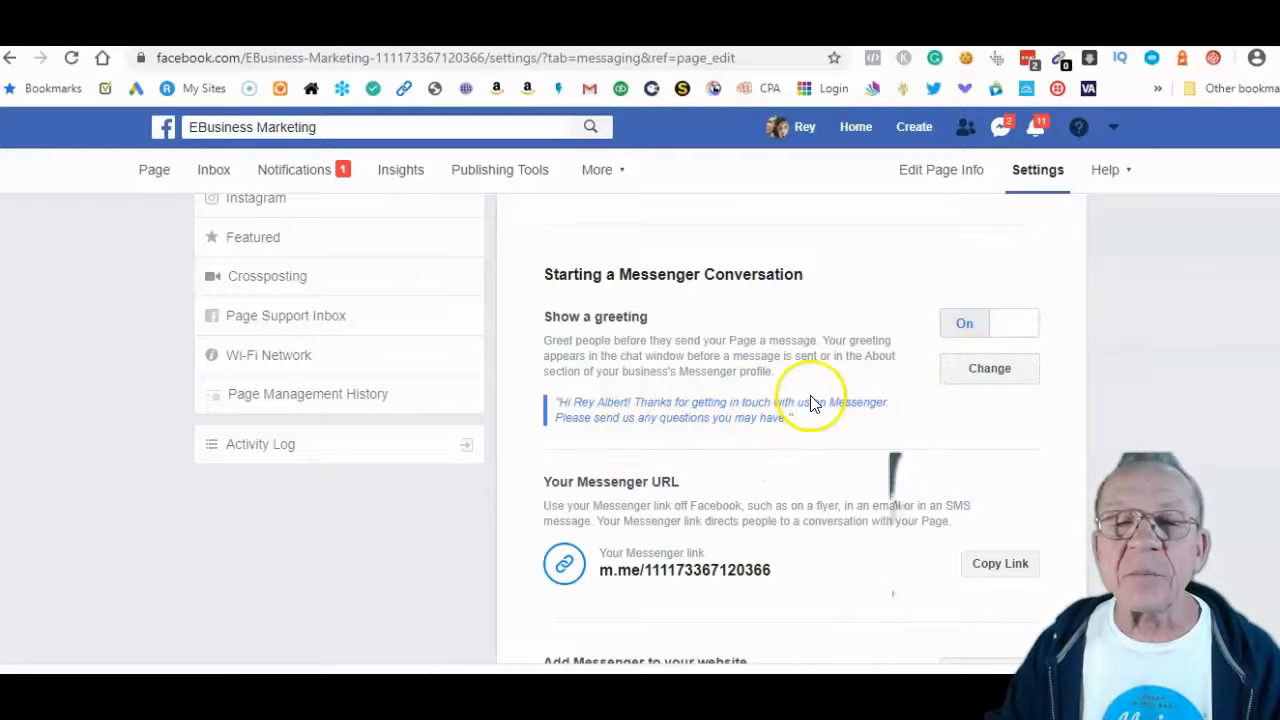
Start adding Messenger to the website and proceed to the customer chat's language and greeting setup.
scroll(743, 414, "down", 3)
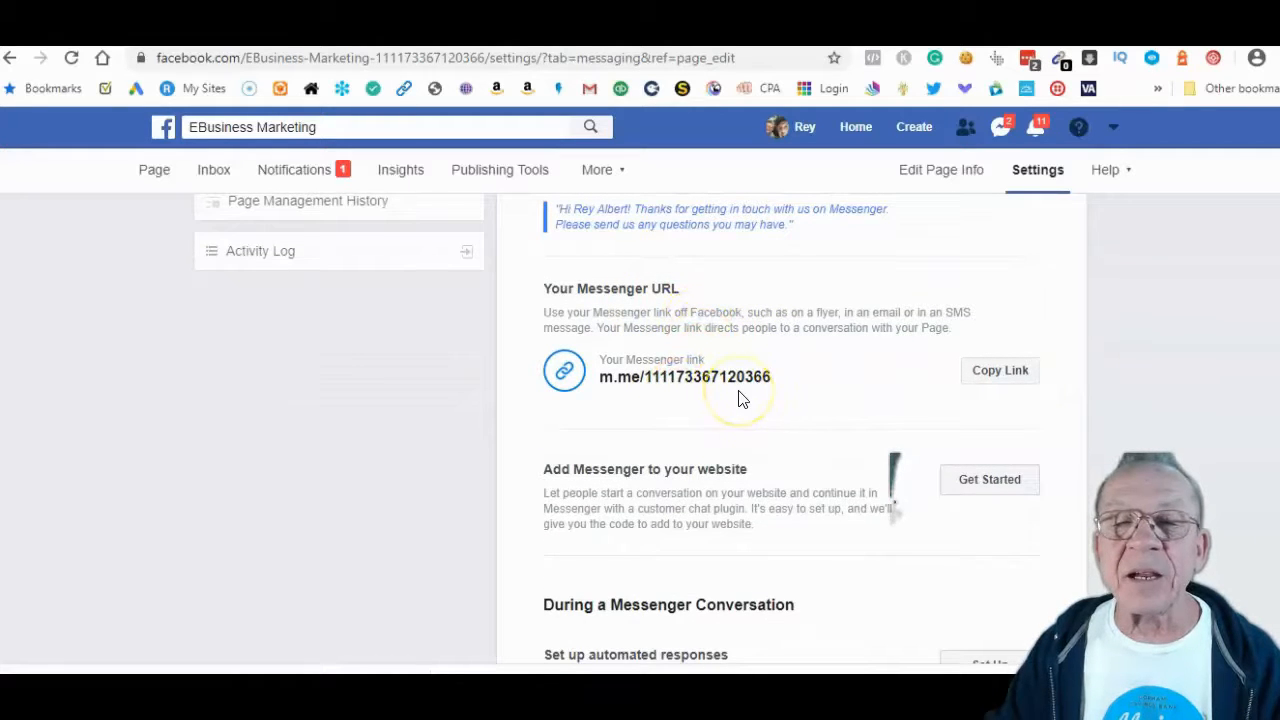
scroll(745, 390, "down", 3)
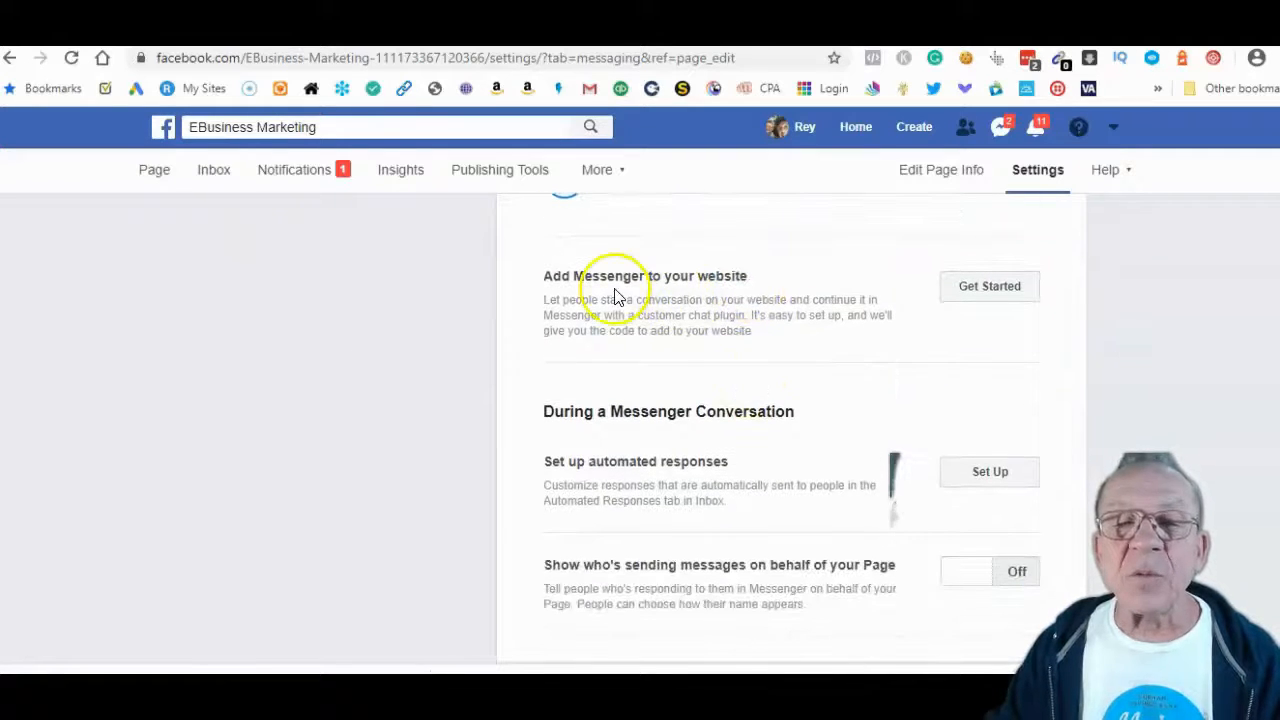
left_click(1022, 302)
scroll(755, 450, "down", 2)
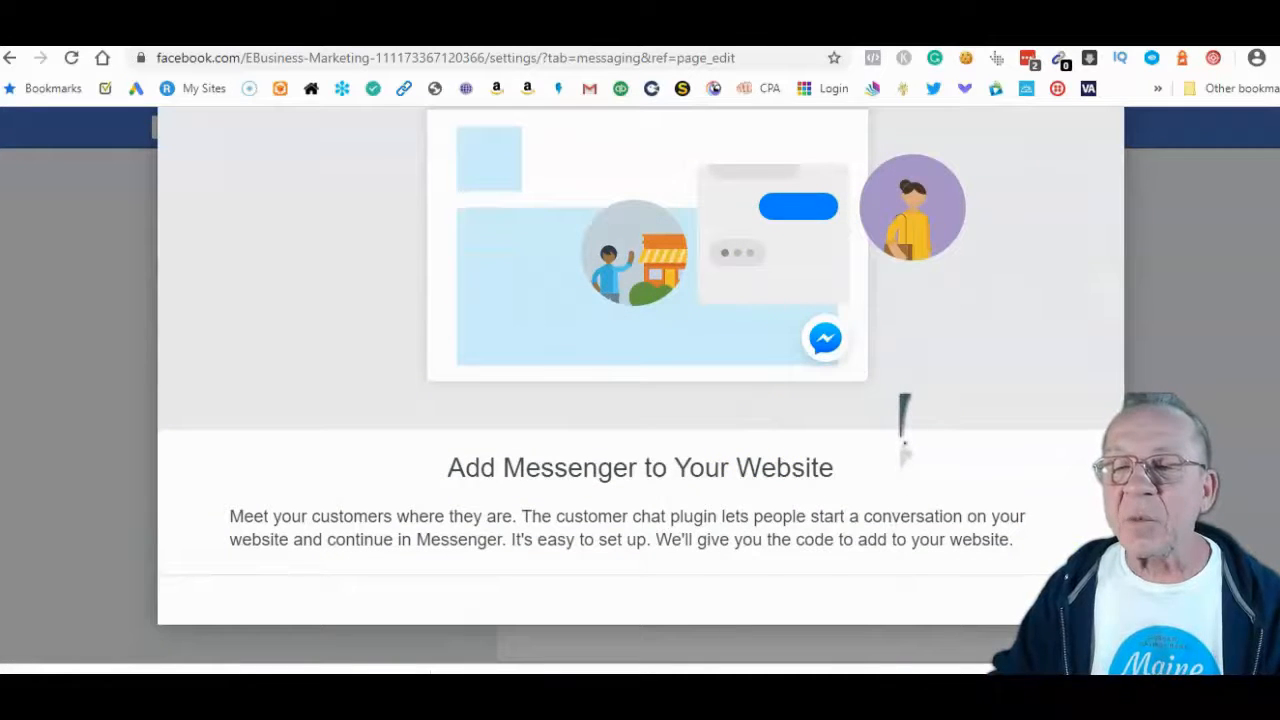
left_click(1086, 598)
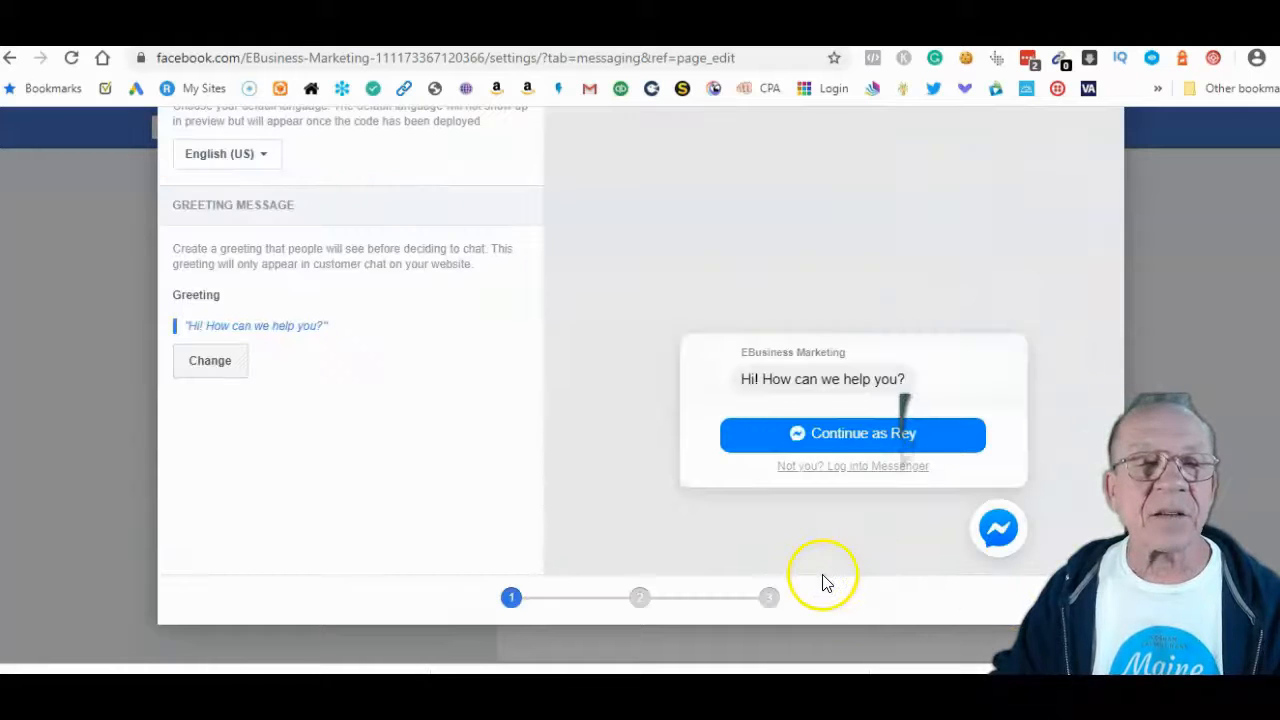
Extend the website chat greeting with "Please let us know we want to help everyone we can get seen online".
scroll(578, 555, "up", 2)
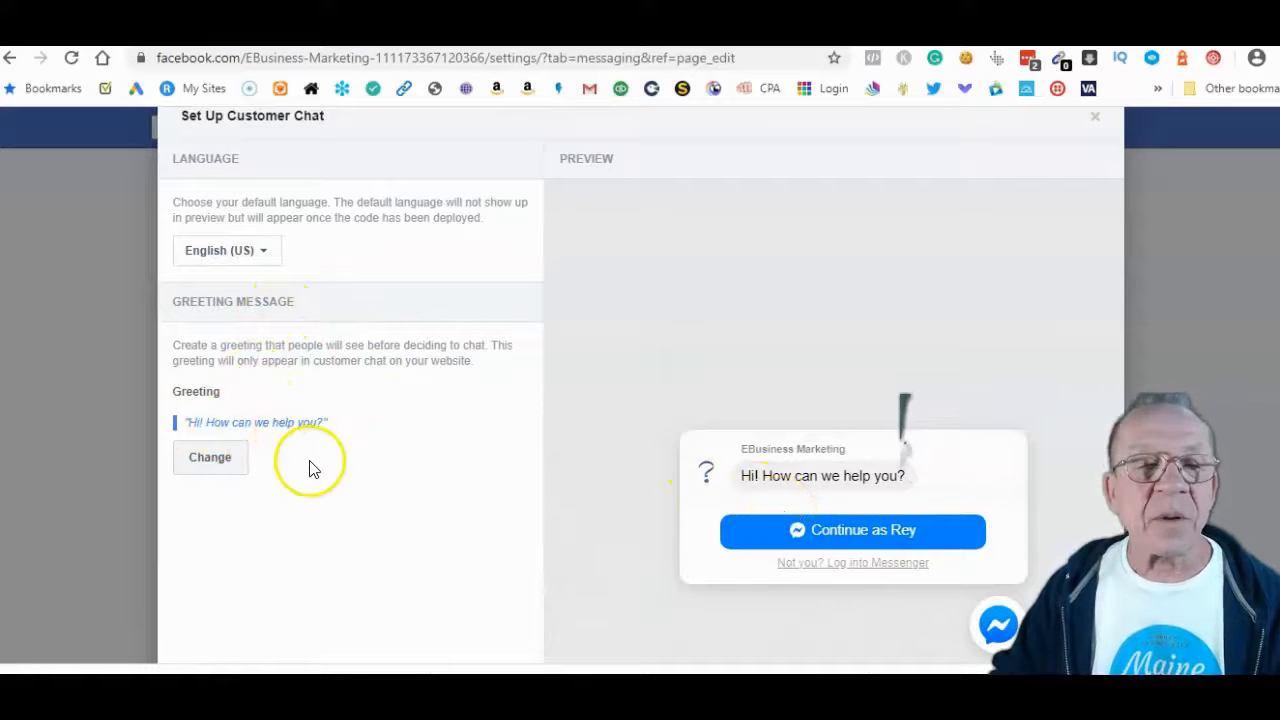
left_click(232, 466)
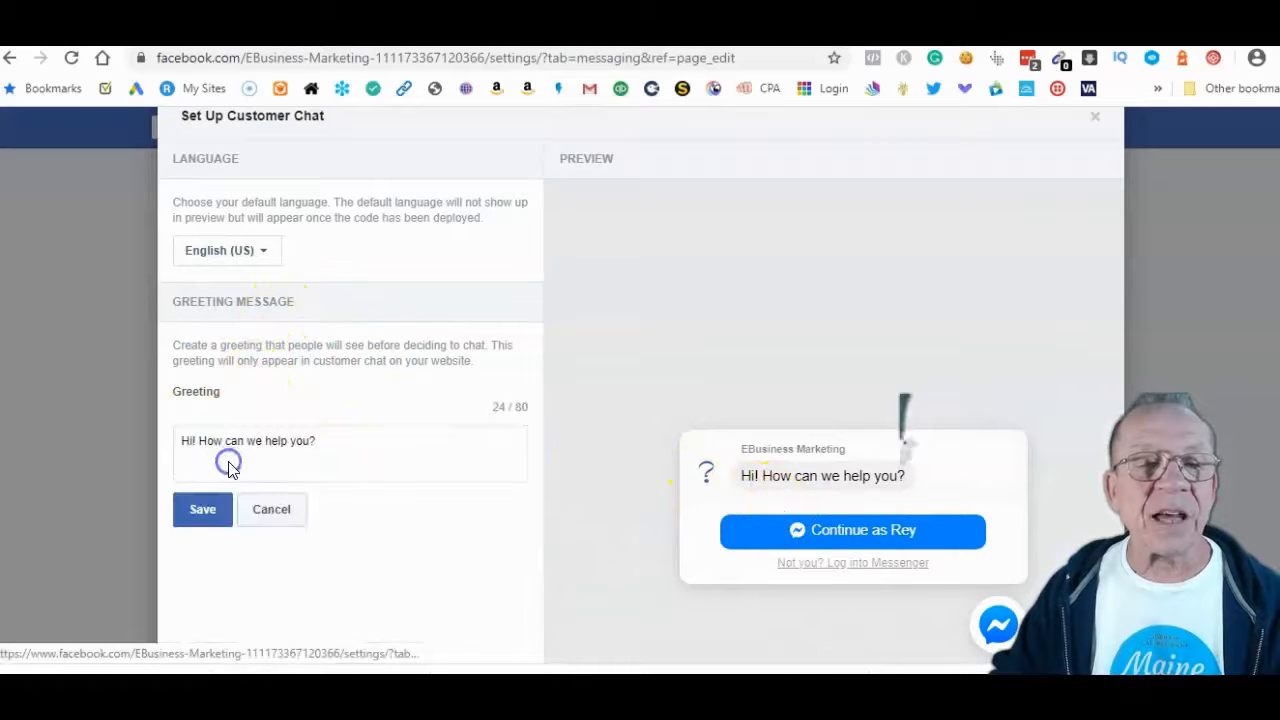
left_click(332, 447)
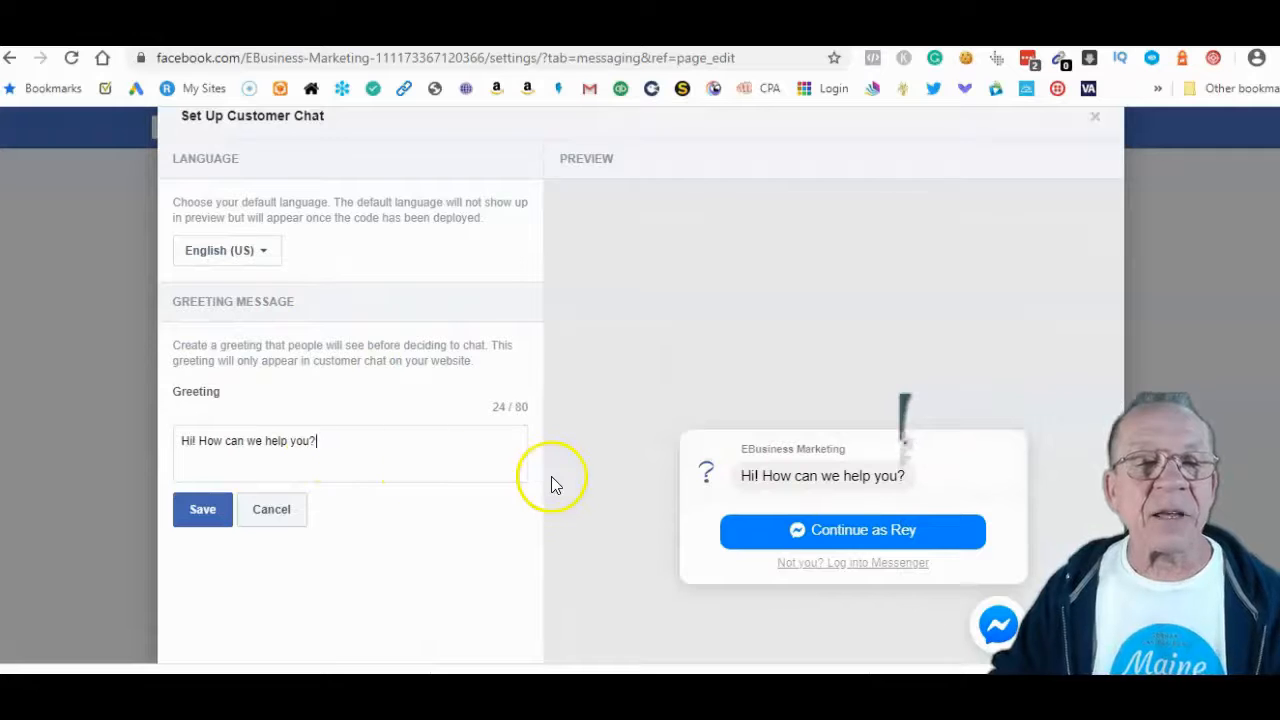
type("Please ")
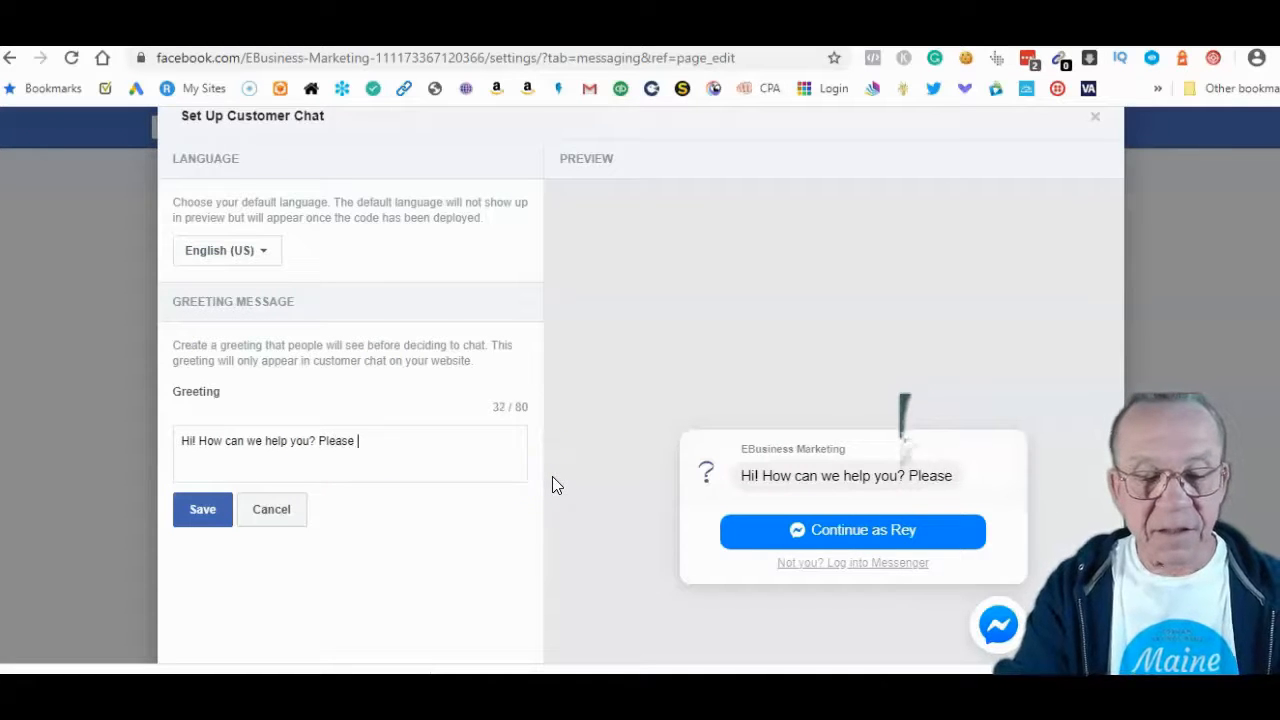
type("let us know we want to help ever")
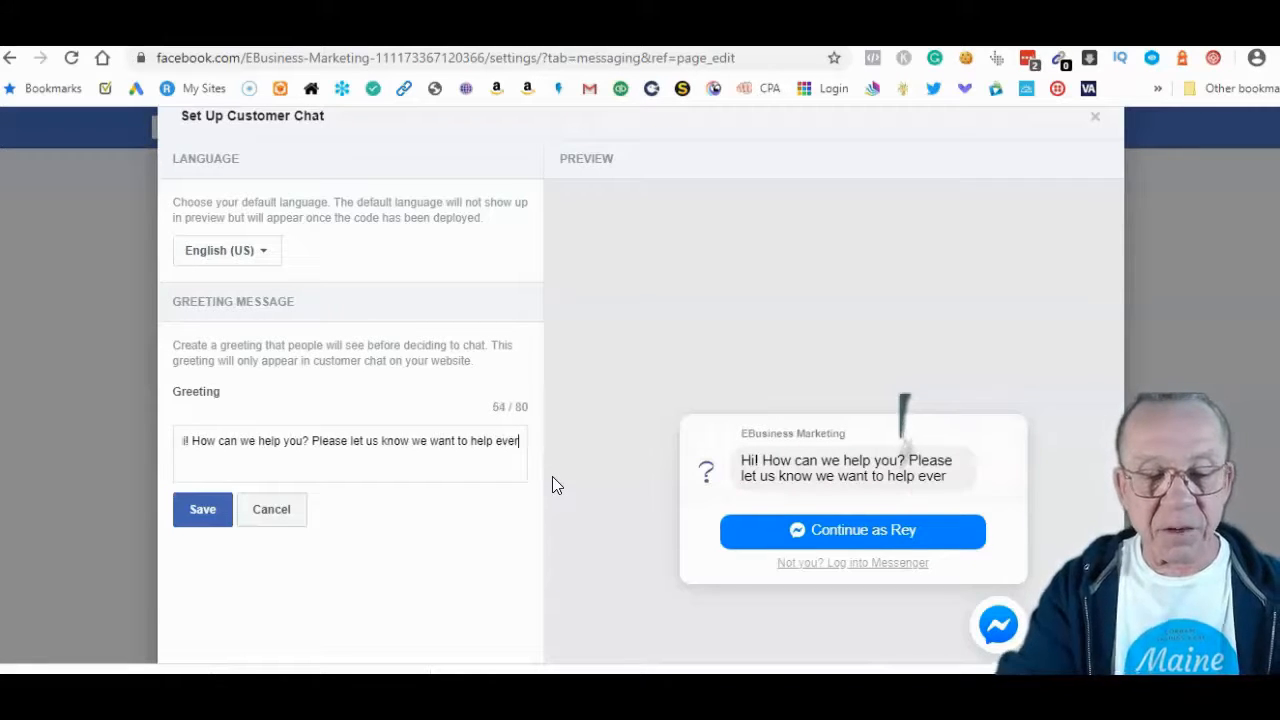
type("yone we ")
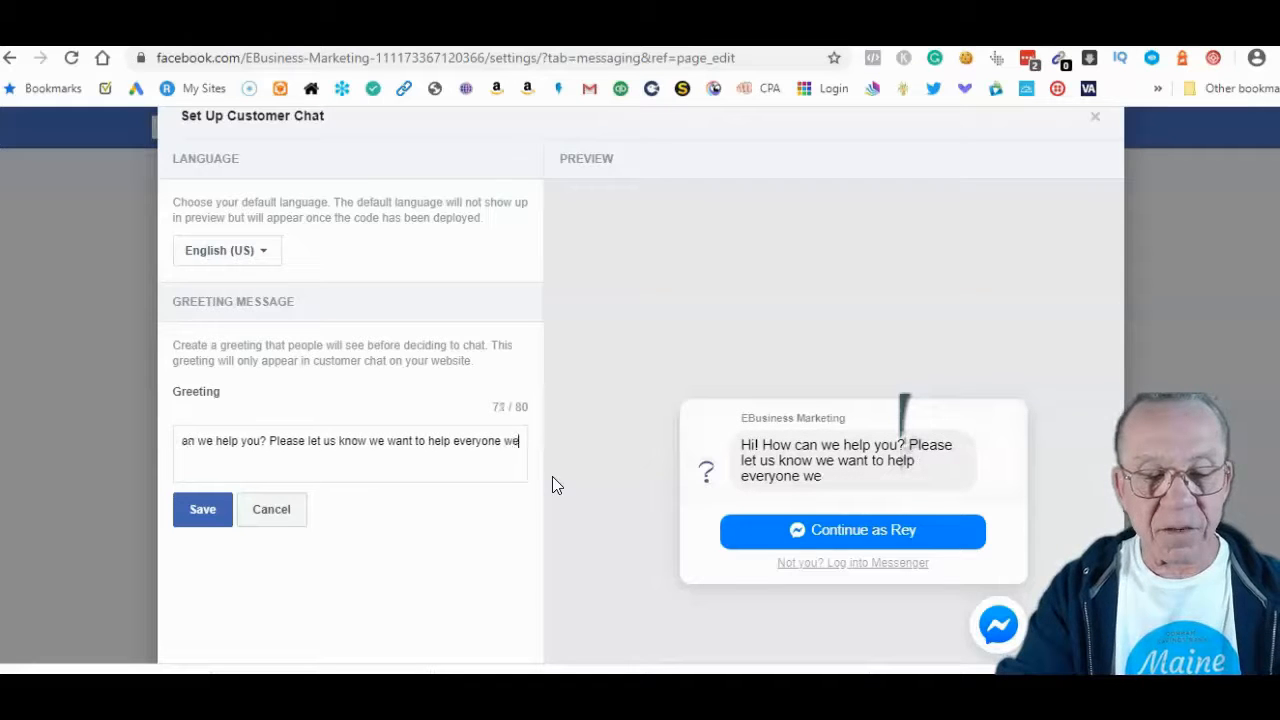
type("can ")
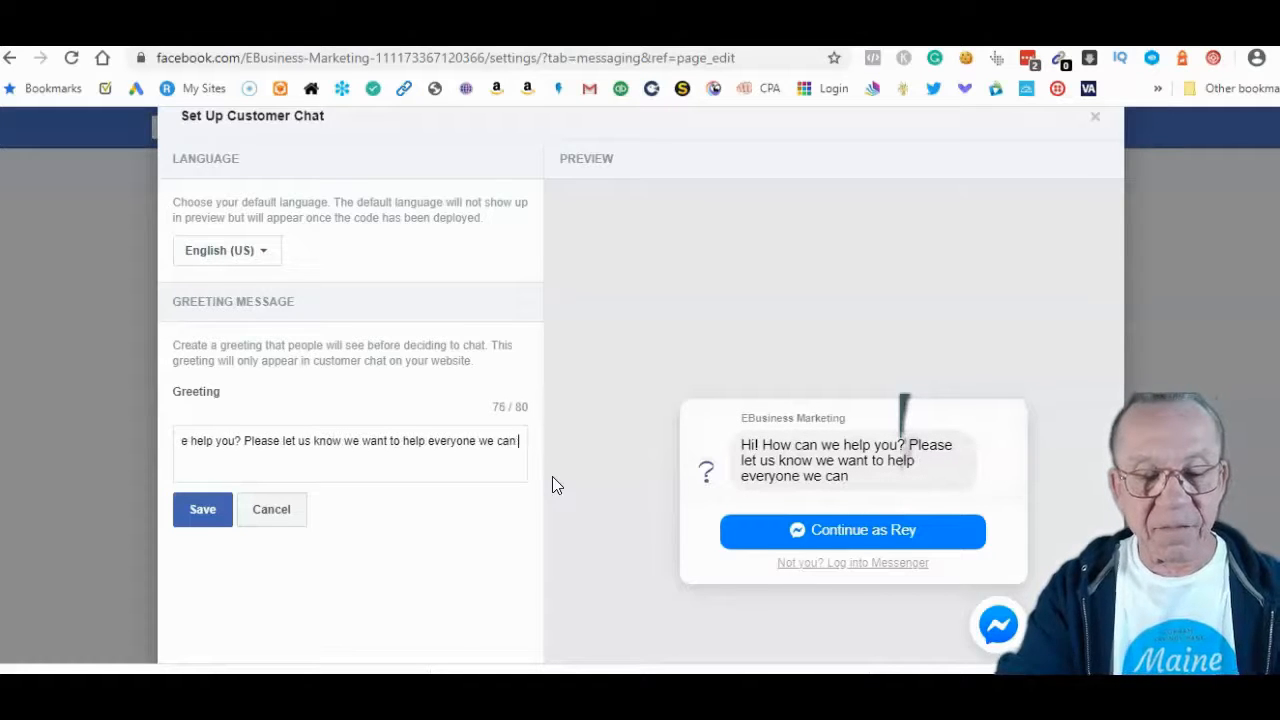
type("get seen ")
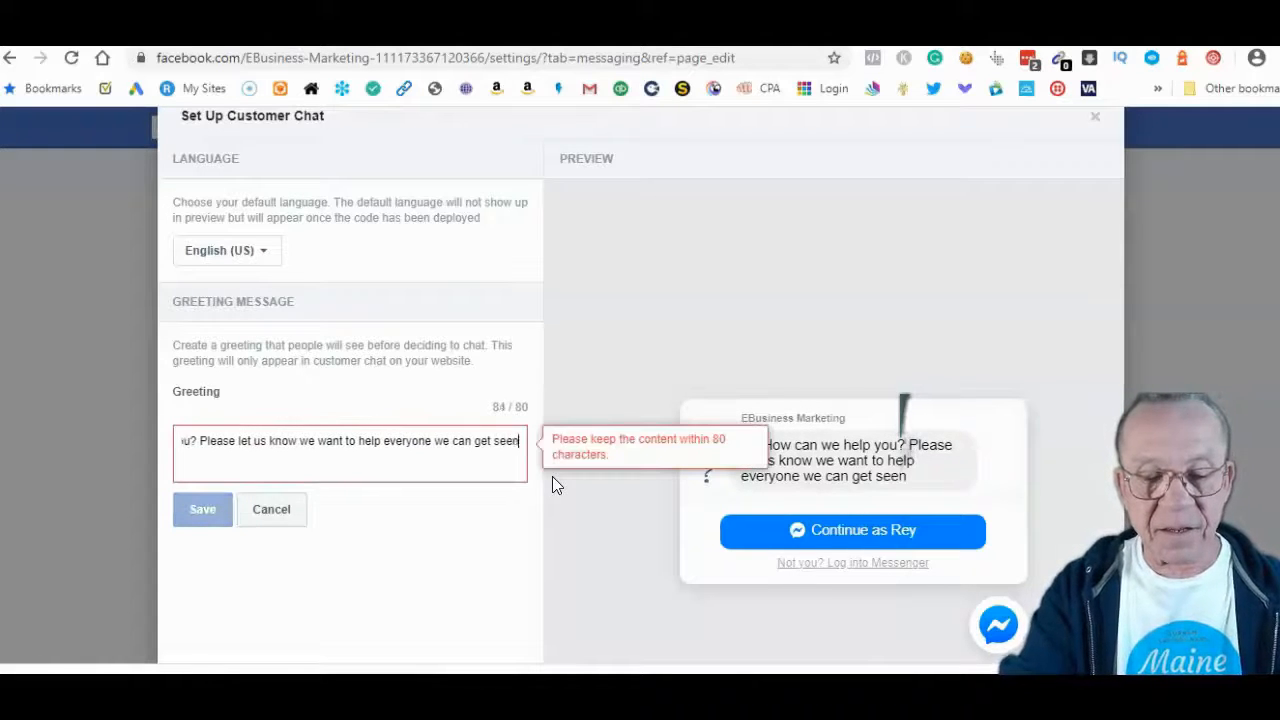
type("online")
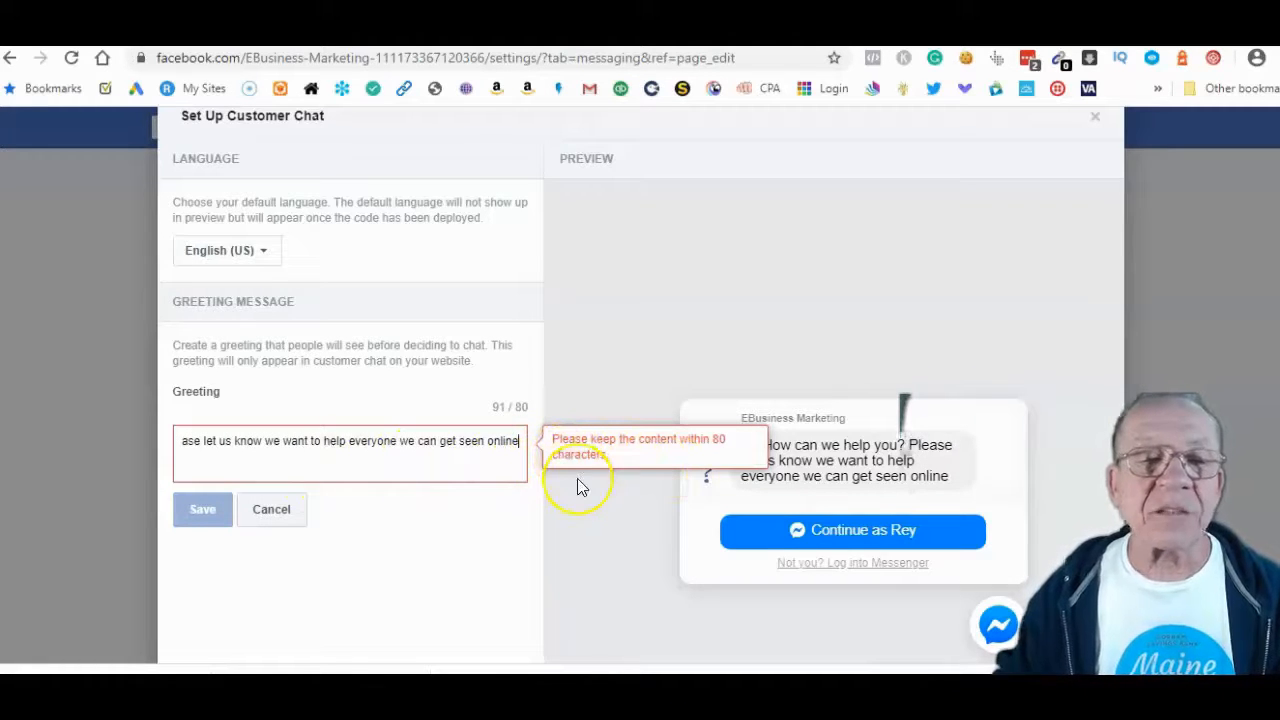
Shorten the greeting so it ends with "we want to help everyone we can" and save it.
key("BackSpace")
key("BackSpace")
key("BackSpace")
key("BackSpace")
key("BackSpace")
key("BackSpace")
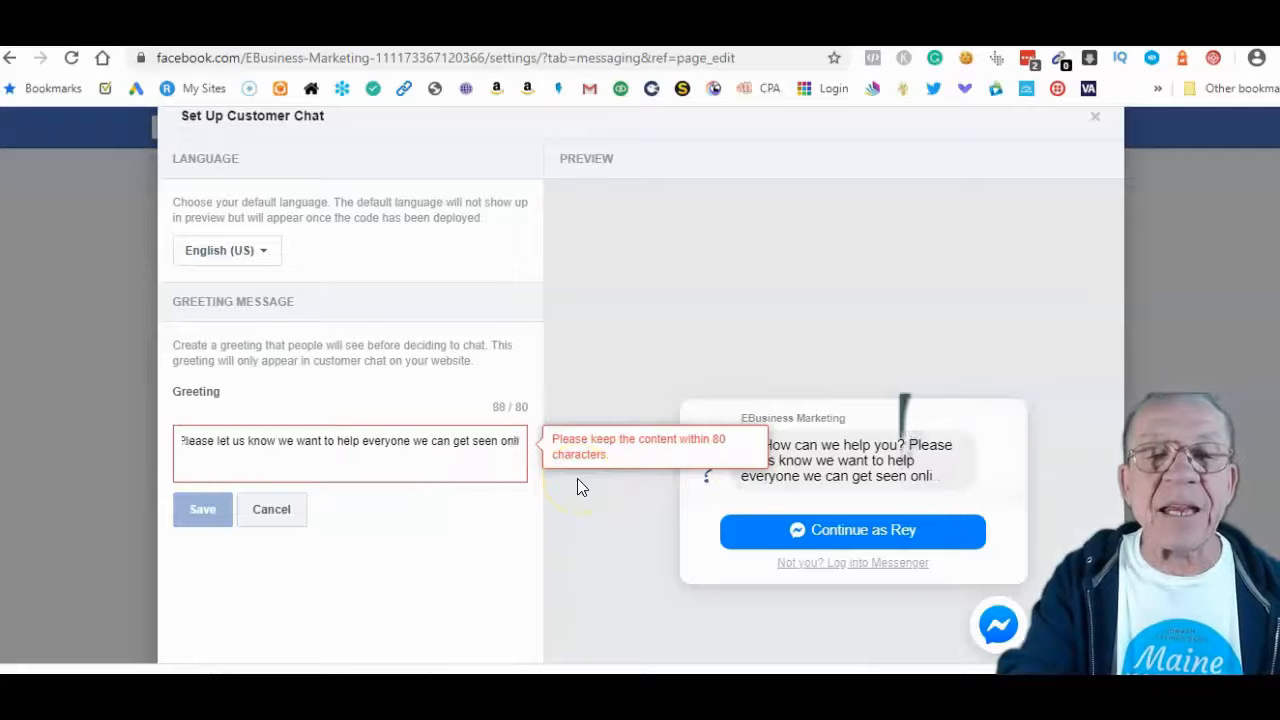
key("BackSpace")
key("BackSpace")
key("BackSpace")
key("BackSpace")
key("BackSpace")
key("BackSpace")
key("BackSpace")
key("BackSpace")
key("BackSpace")
key("BackSpace")
key("BackSpace")
key("BackSpace")
key("BackSpace")
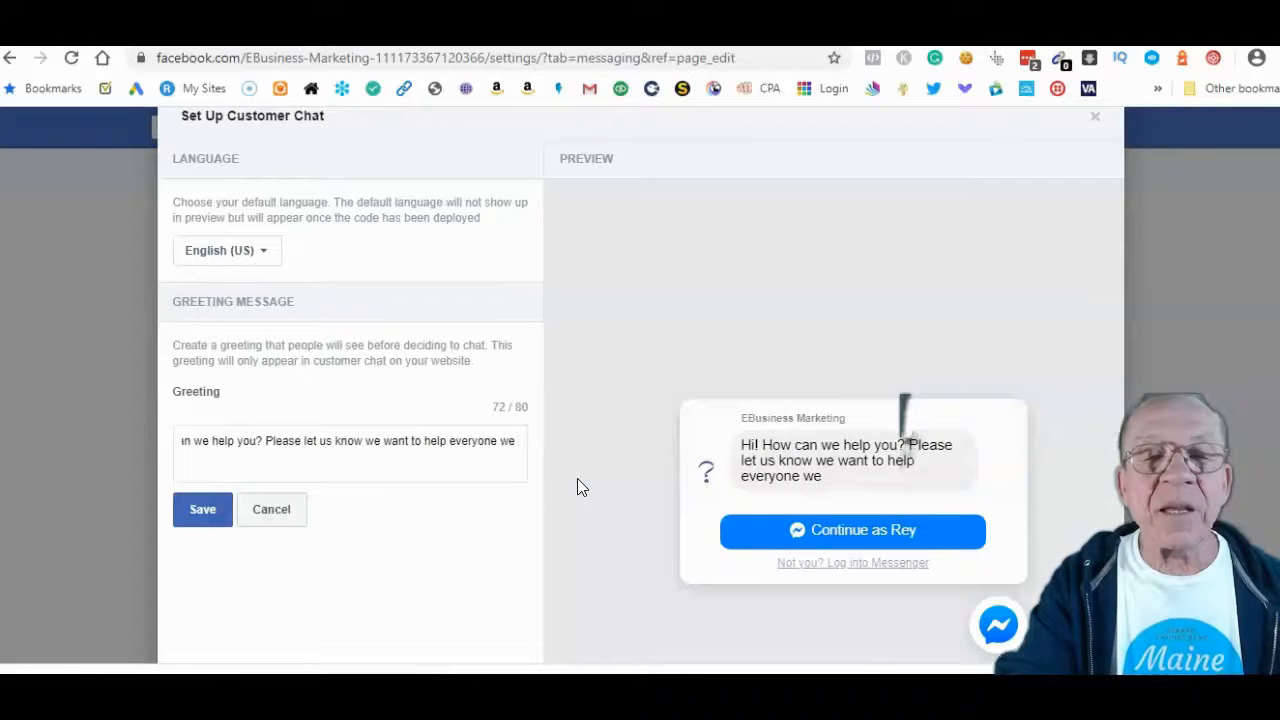
type("can")
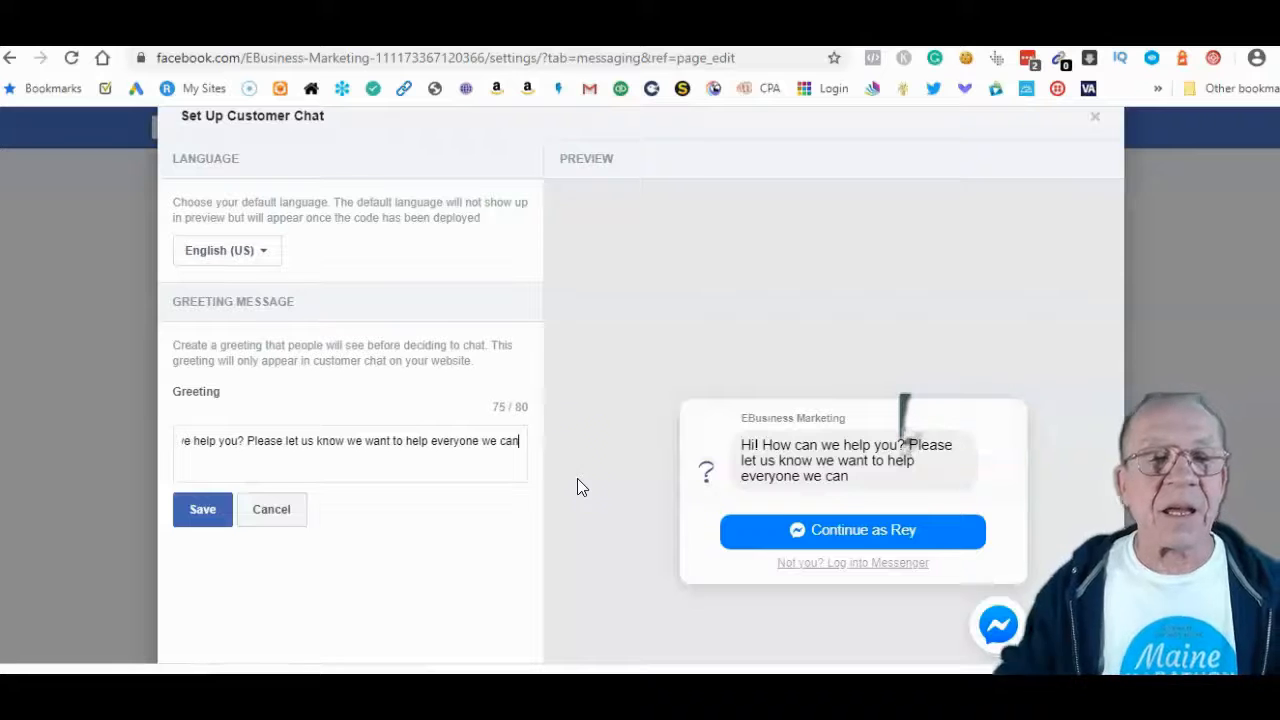
left_click(207, 509)
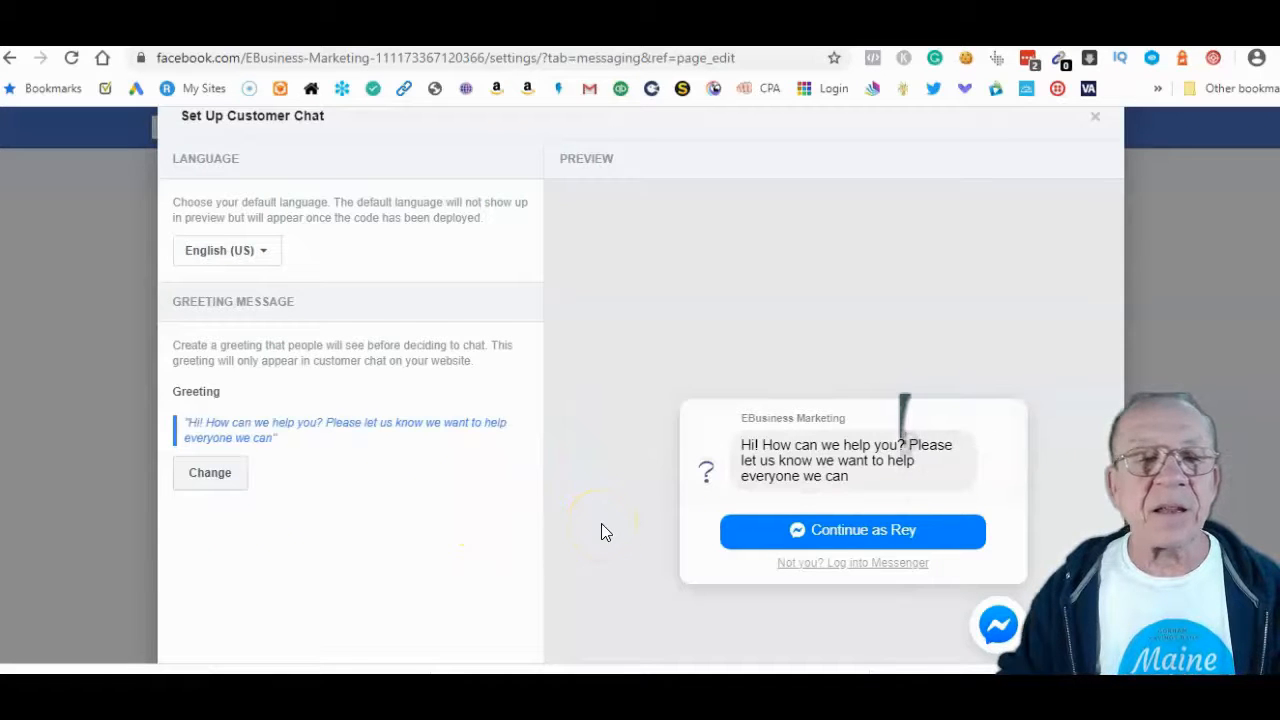
Proceed past the chat's color settings to the installation stage and copy the customer chat code to the clipboard.
scroll(837, 470, "down", 2)
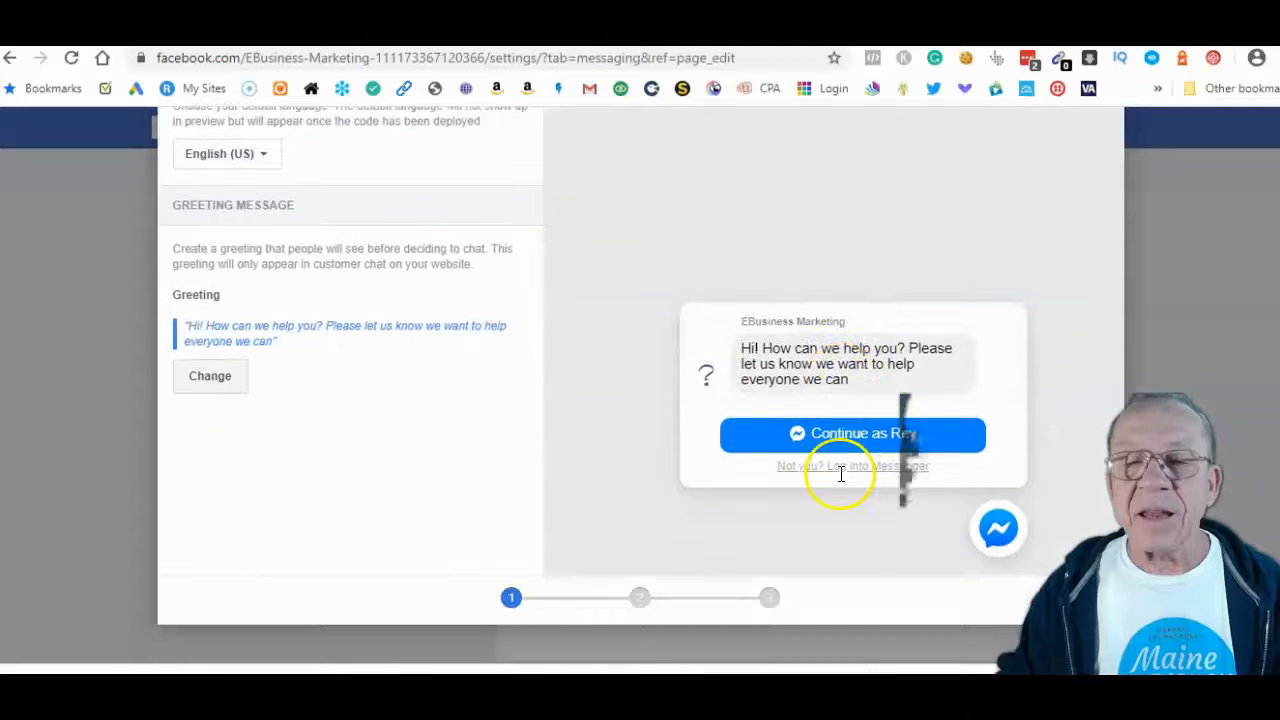
left_click(1080, 598)
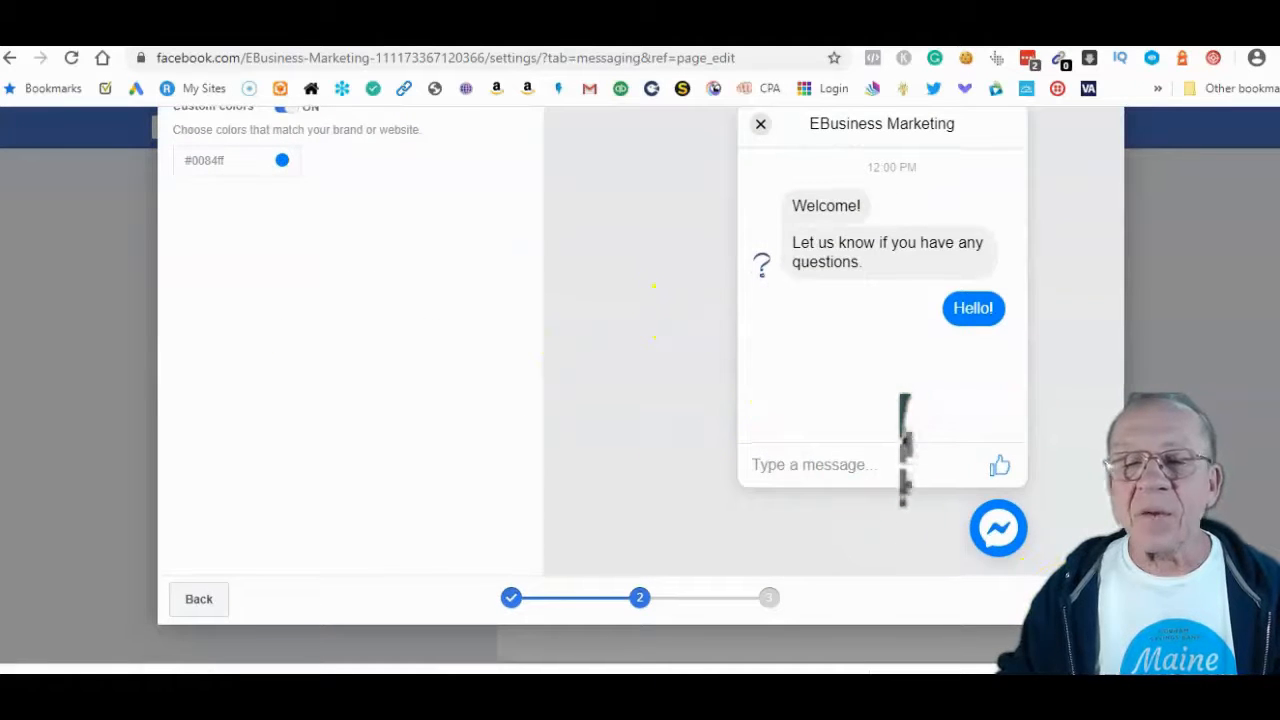
left_click(1080, 598)
mouse_move(643, 442)
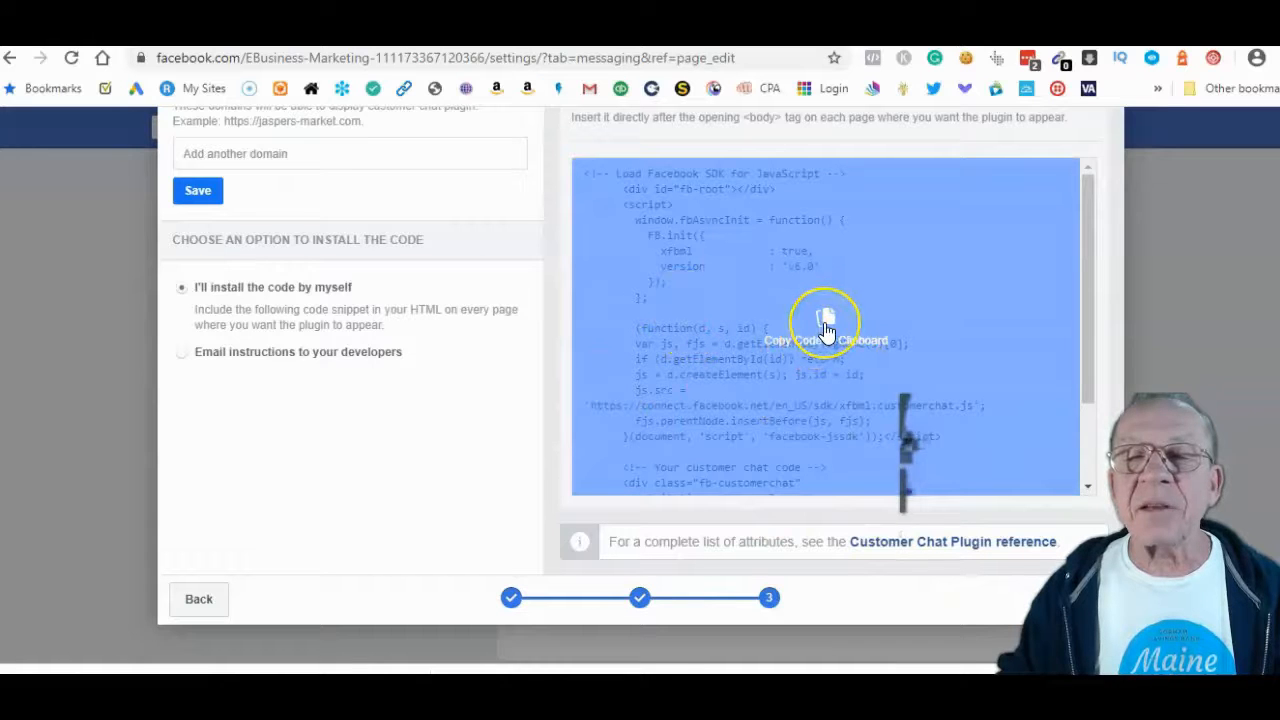
left_click(770, 338)
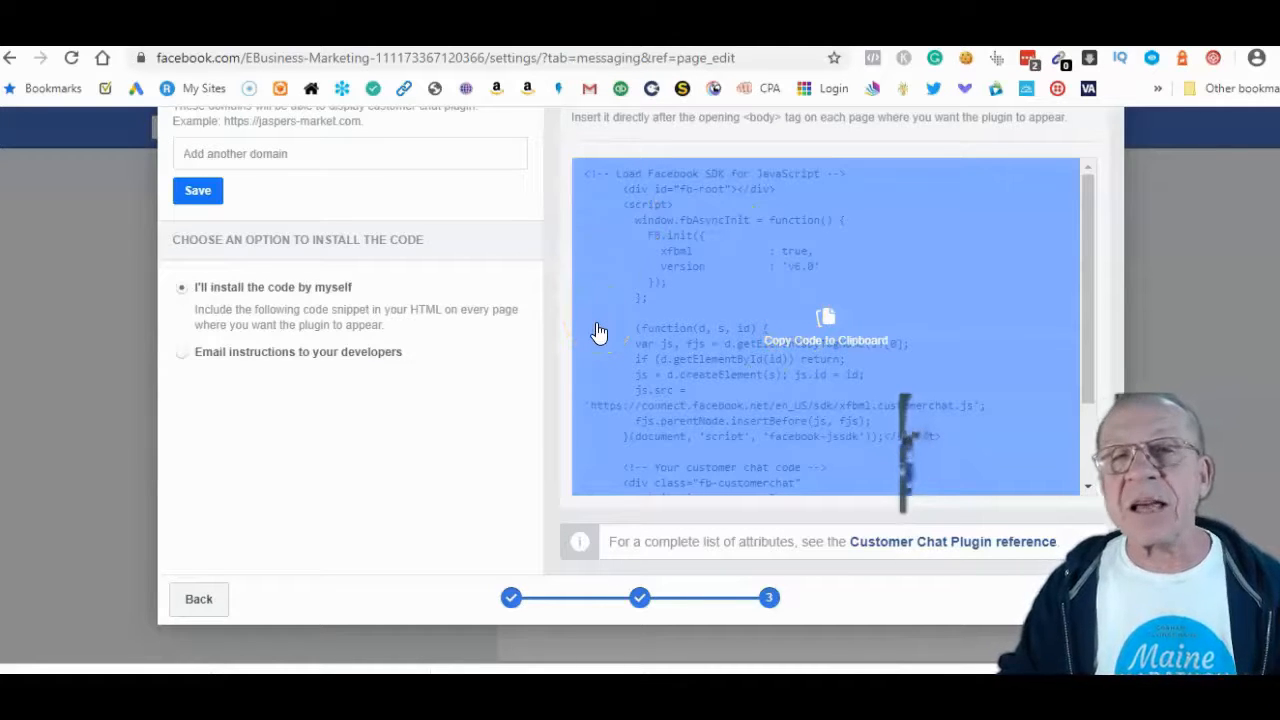
left_click(606, 350)
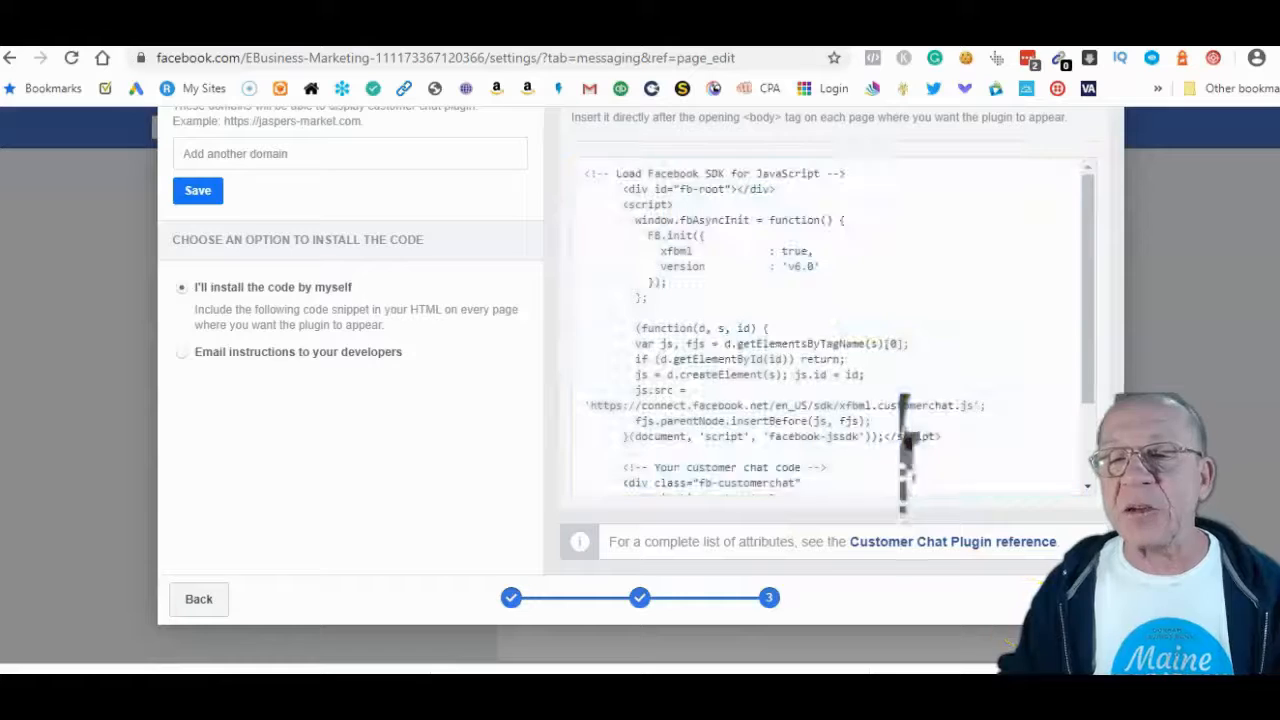